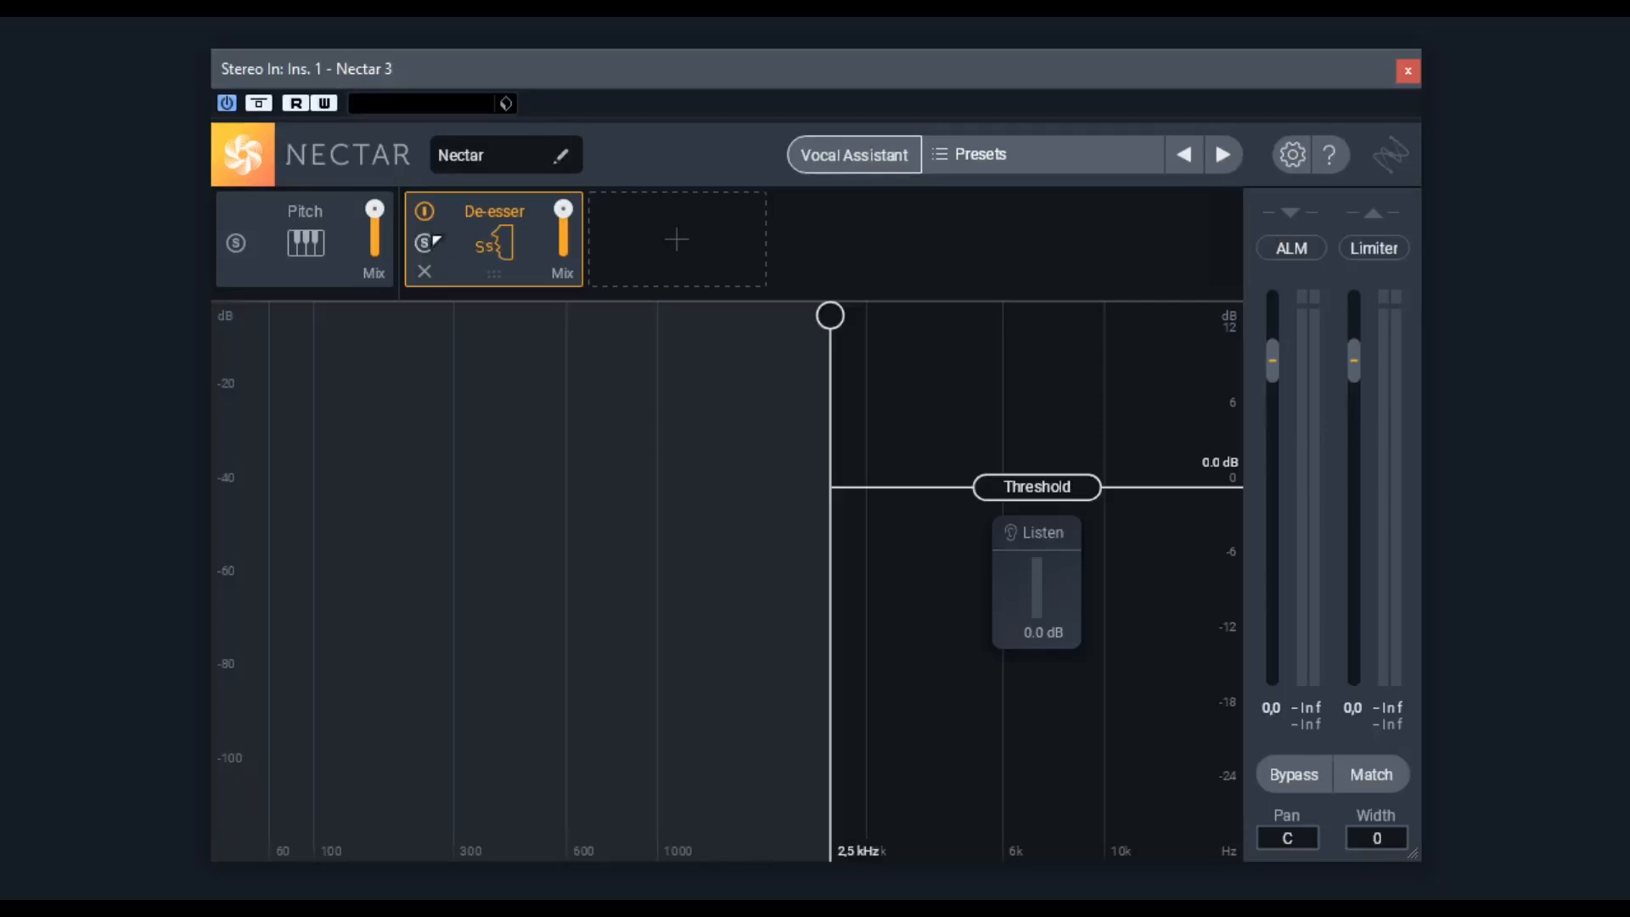
Switch the De-esser module off and back on, and try out its Mix level
{"action": "left_click", "coordinate": [426, 213]}
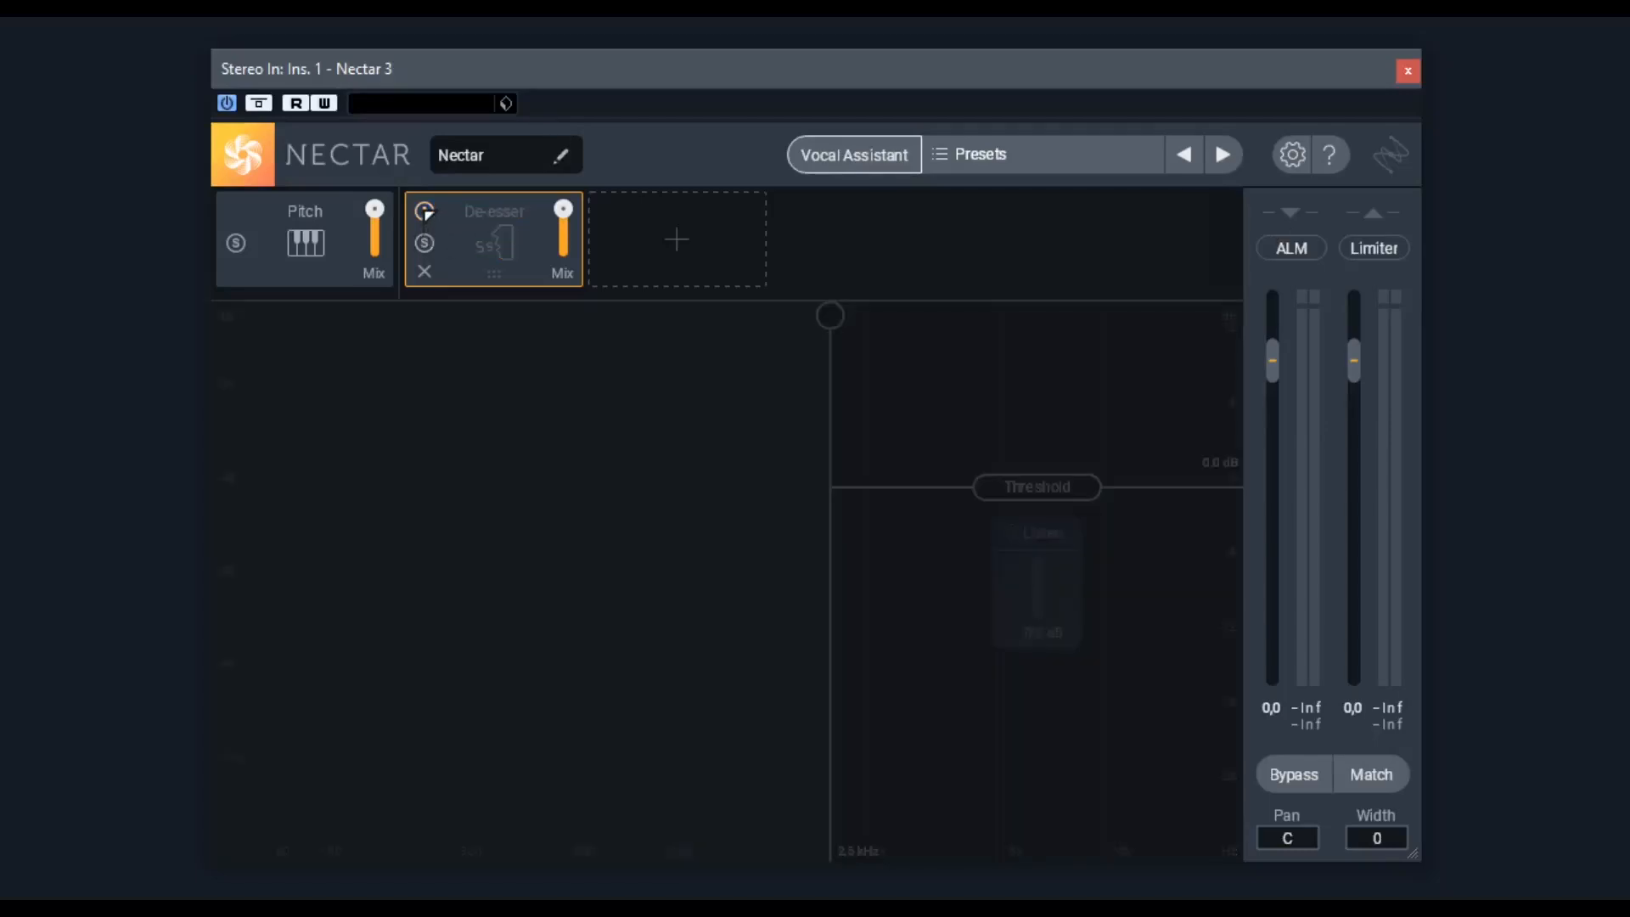
{"action": "left_click", "coordinate": [426, 213]}
{"action": "left_click", "coordinate": [426, 213]}
{"action": "left_click", "coordinate": [426, 213]}
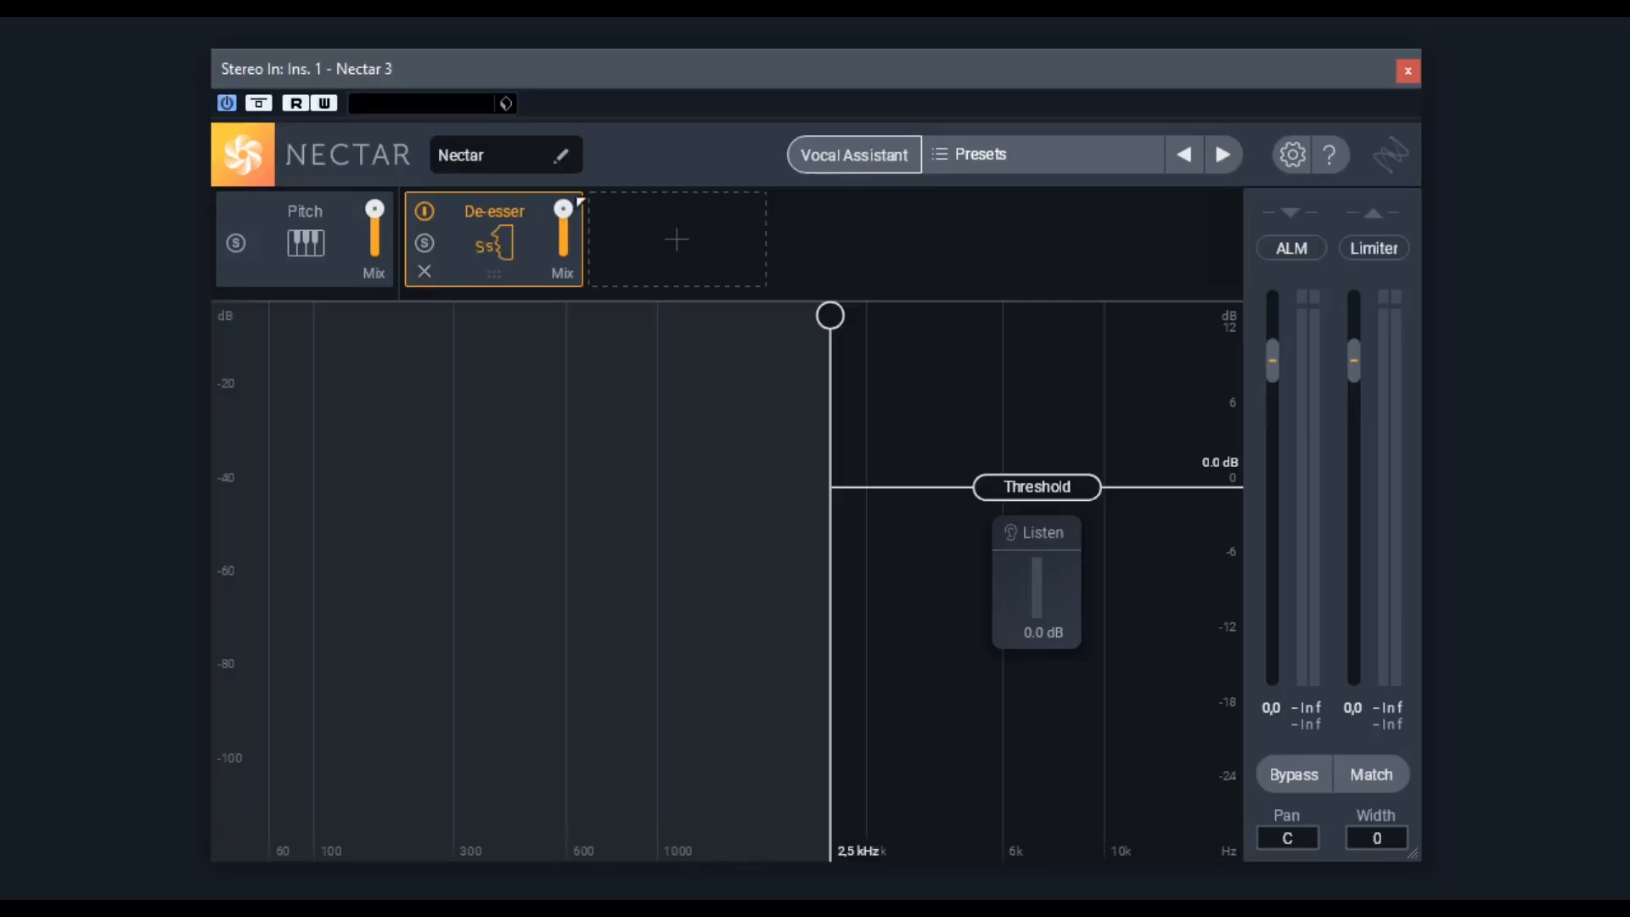
{"action": "mouse_move", "coordinate": [575, 211]}
{"action": "left_click_drag", "start_coordinate": [575, 212], "coordinate": [575, 162]}
{"action": "mouse_move", "coordinate": [566, 209]}
Try De-esser cutoff frequencies of about 1.4 kHz, 2.1 kHz and 894.5 Hz, and reset the cutoff to its default
{"action": "left_click_drag", "start_coordinate": [833, 317], "coordinate": [725, 369]}
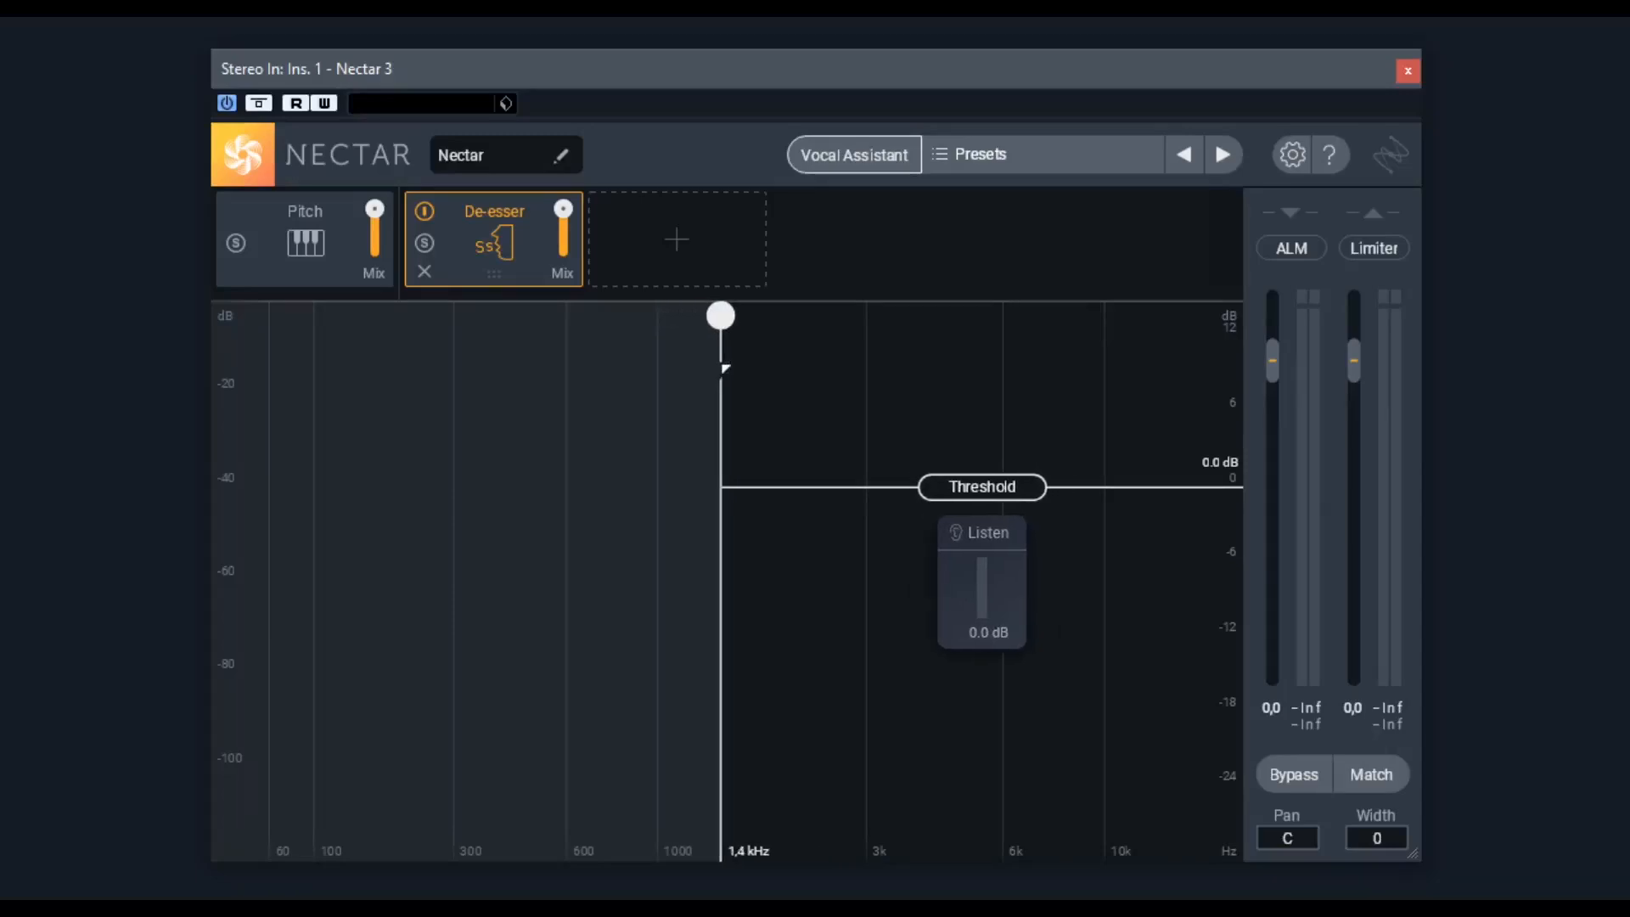
{"action": "left_click_drag", "start_coordinate": [732, 321], "coordinate": [802, 343]}
{"action": "left_click", "coordinate": [817, 849]}
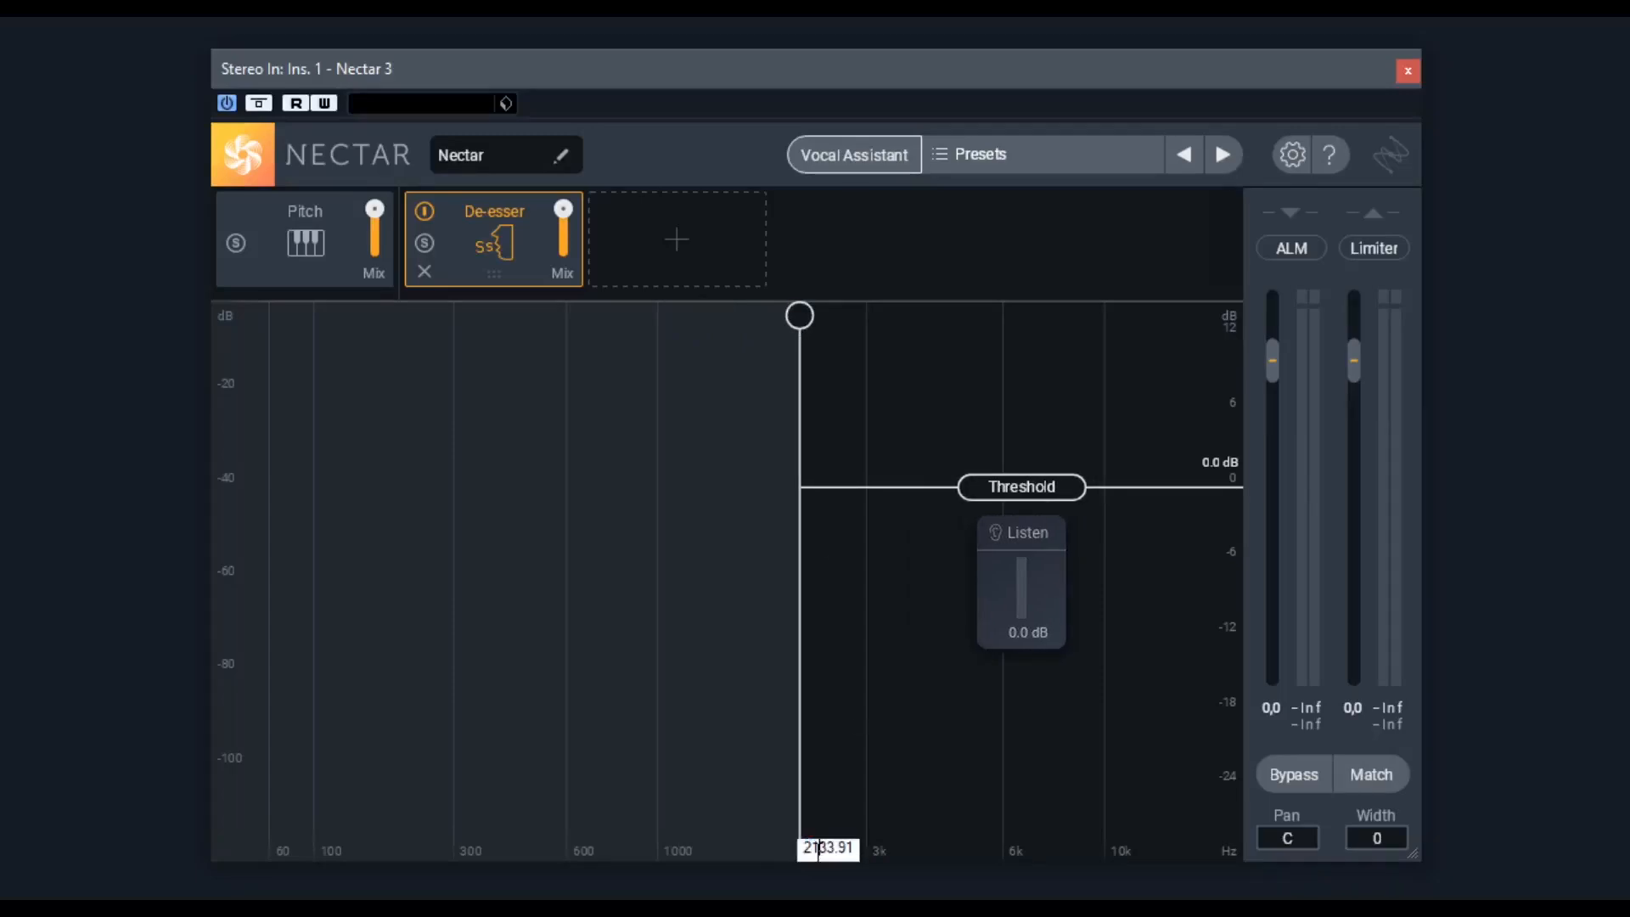
{"action": "left_click_drag", "start_coordinate": [848, 849], "coordinate": [802, 849]}
{"action": "left_click", "coordinate": [1110, 798]}
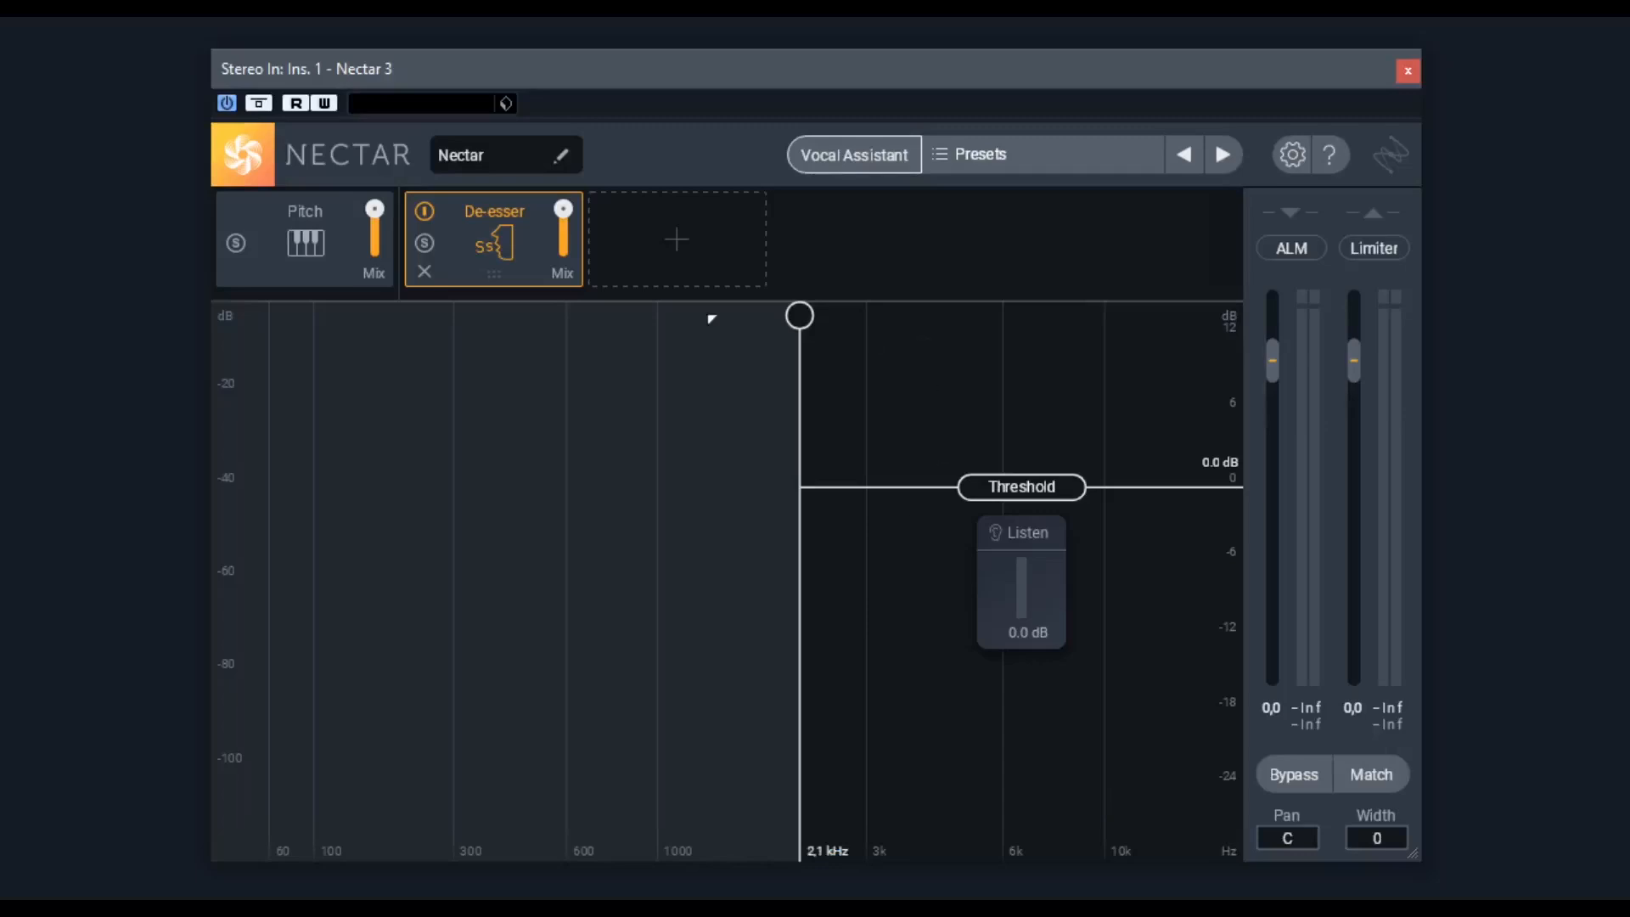
{"action": "left_click_drag", "start_coordinate": [799, 316], "coordinate": [637, 316]}
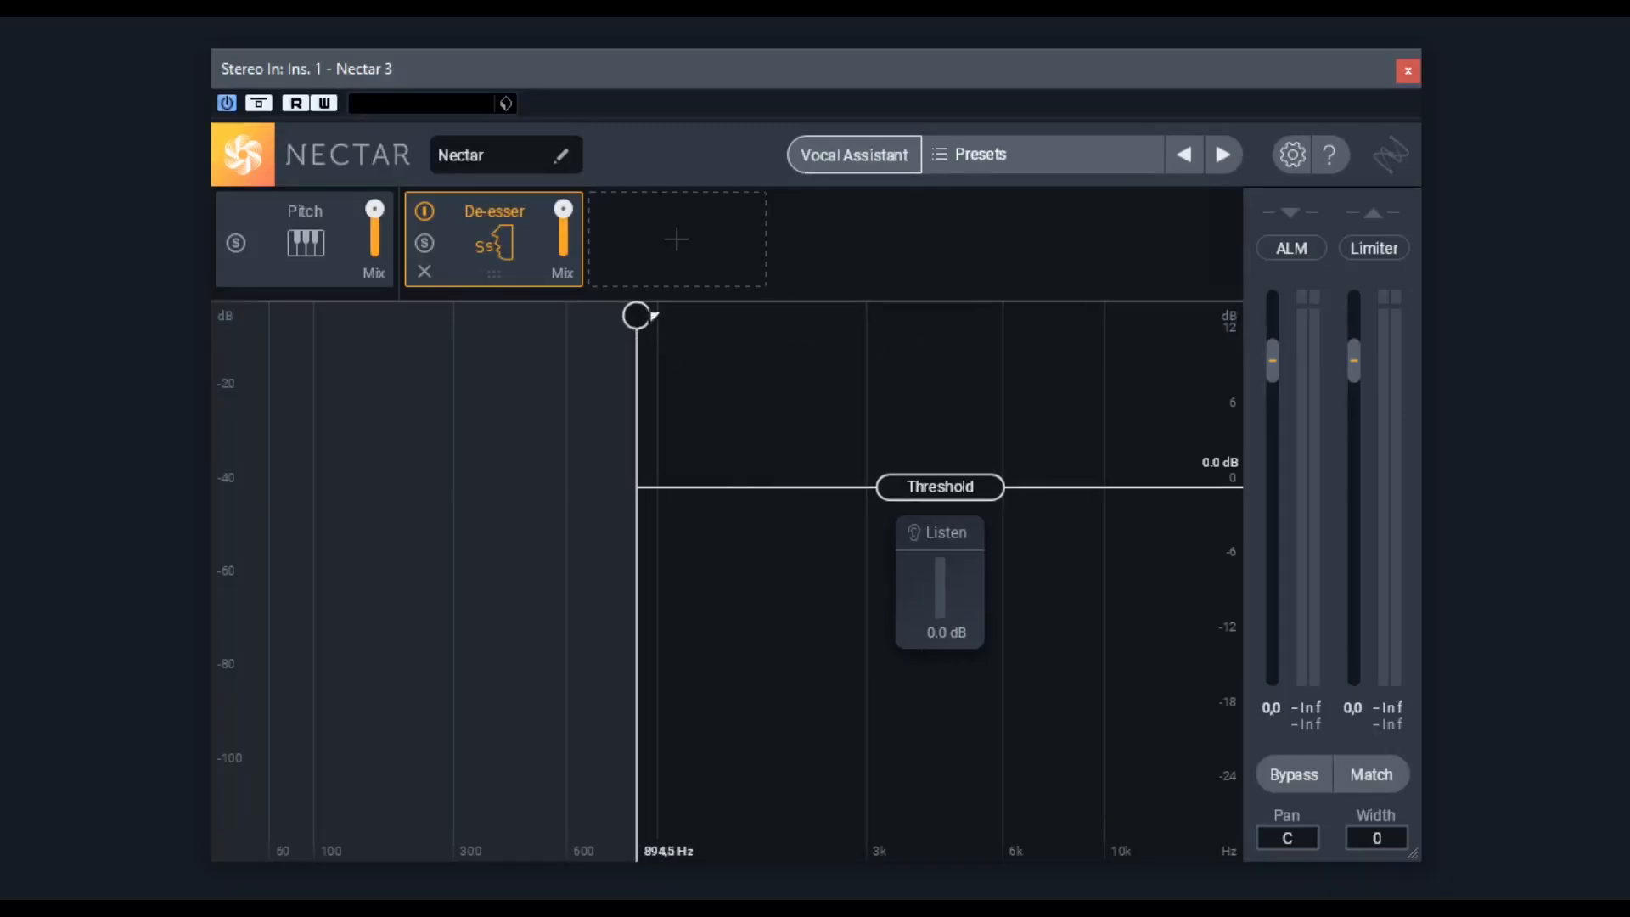
{"action": "double_click", "coordinate": [642, 317]}
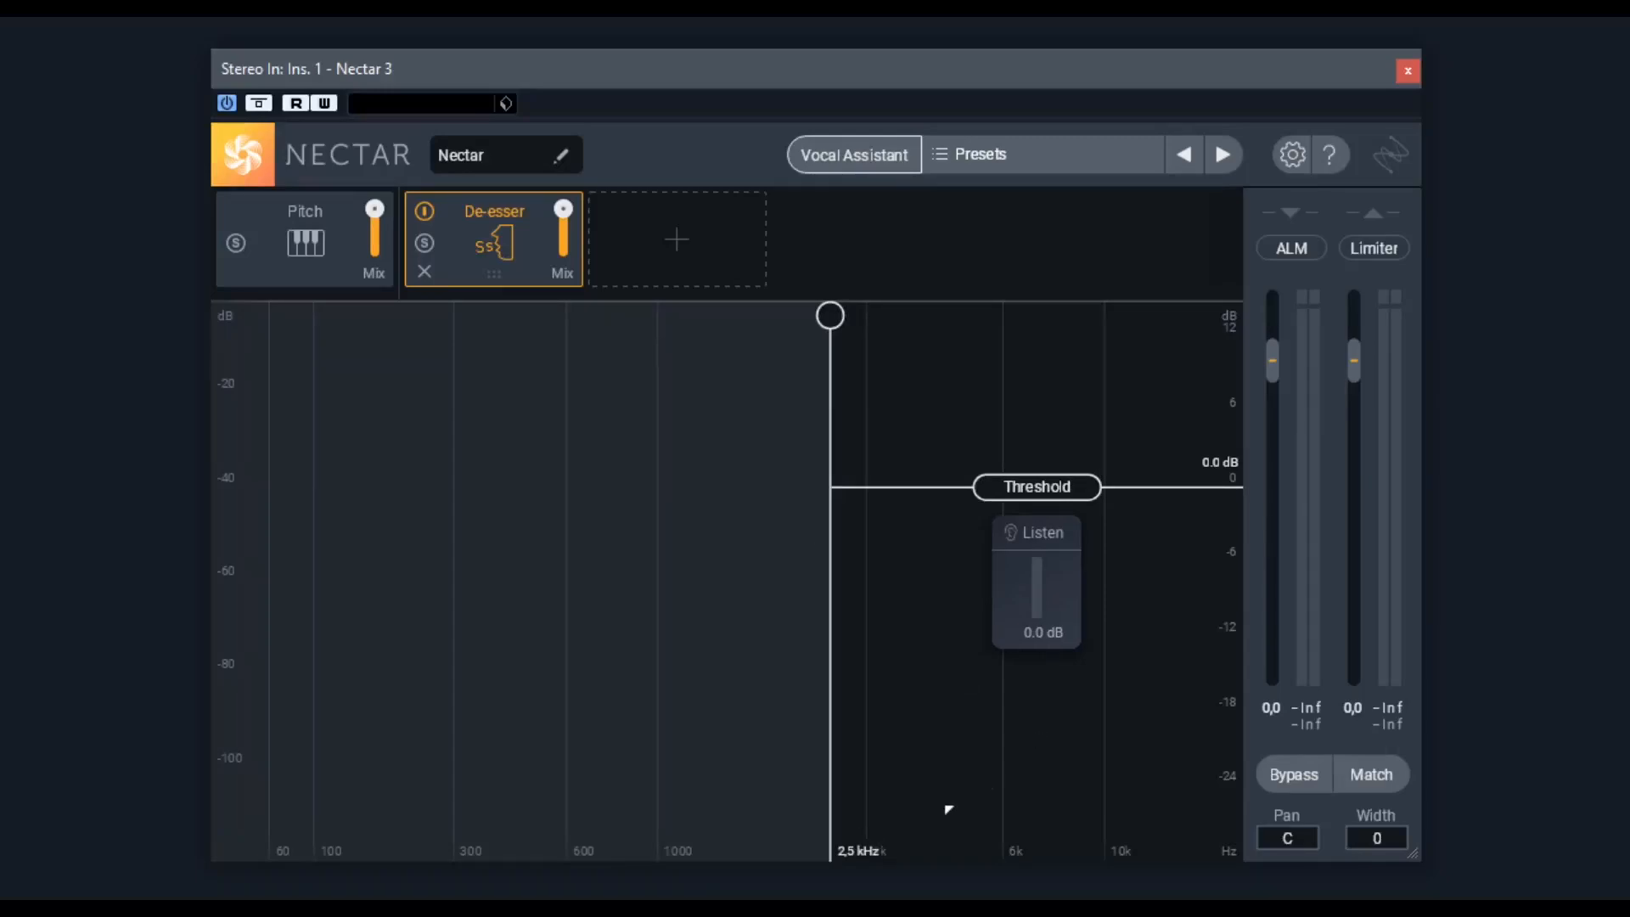
Lower the De-esser threshold to about -9.2 dB and briefly solo the detected band with Listen
{"action": "left_click_drag", "start_coordinate": [1092, 489], "coordinate": [1063, 604]}
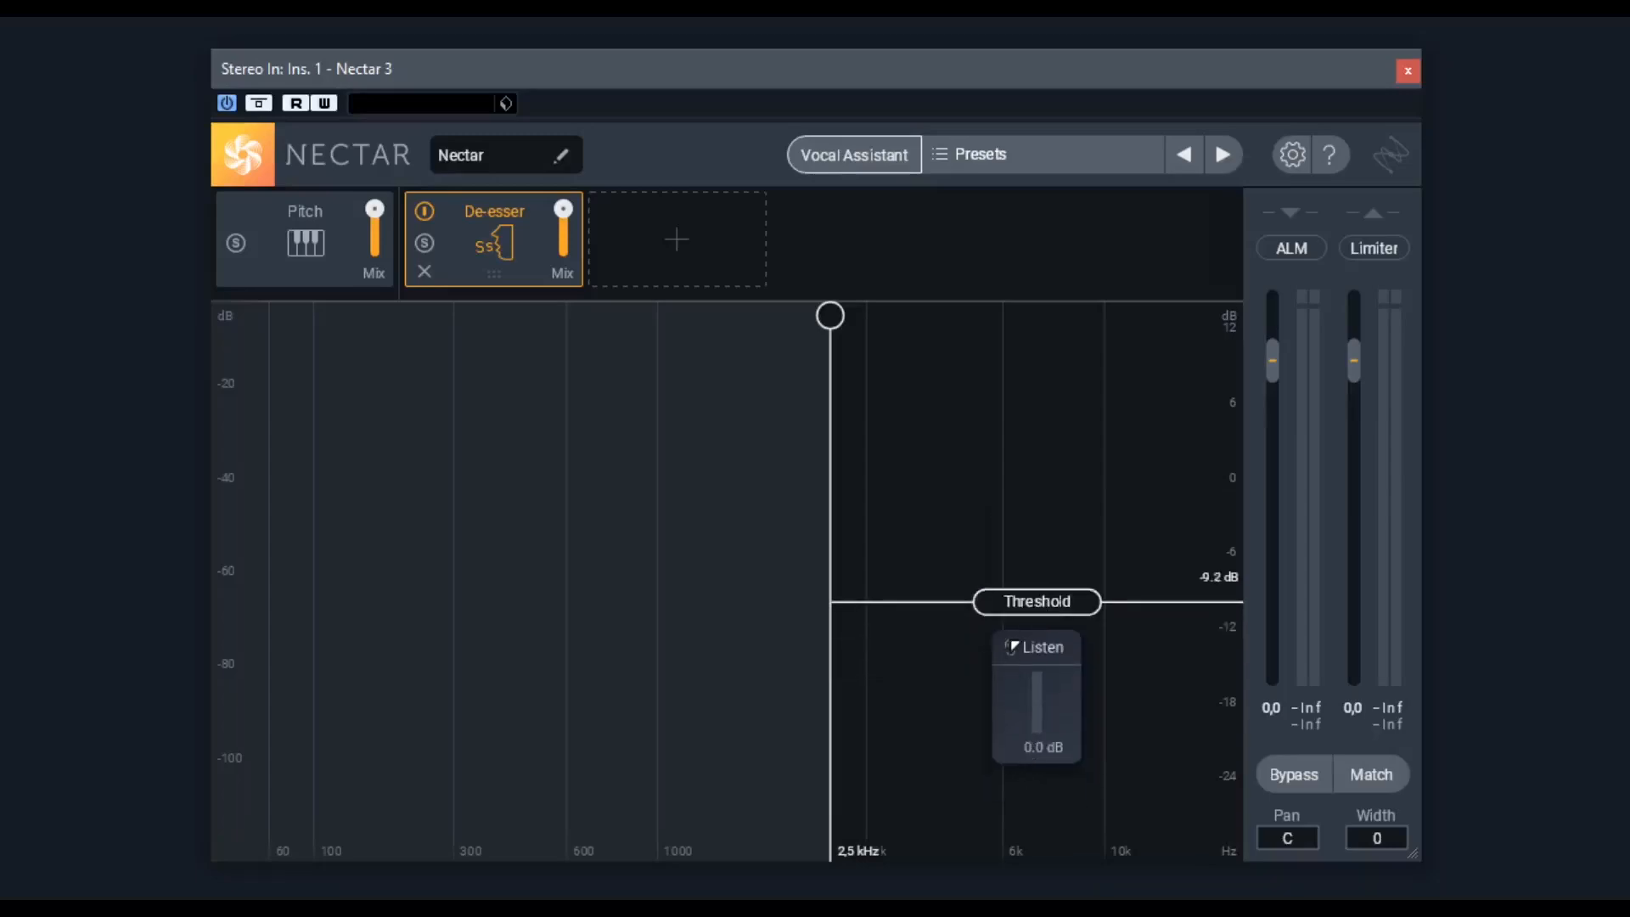
{"action": "left_click", "coordinate": [1028, 656]}
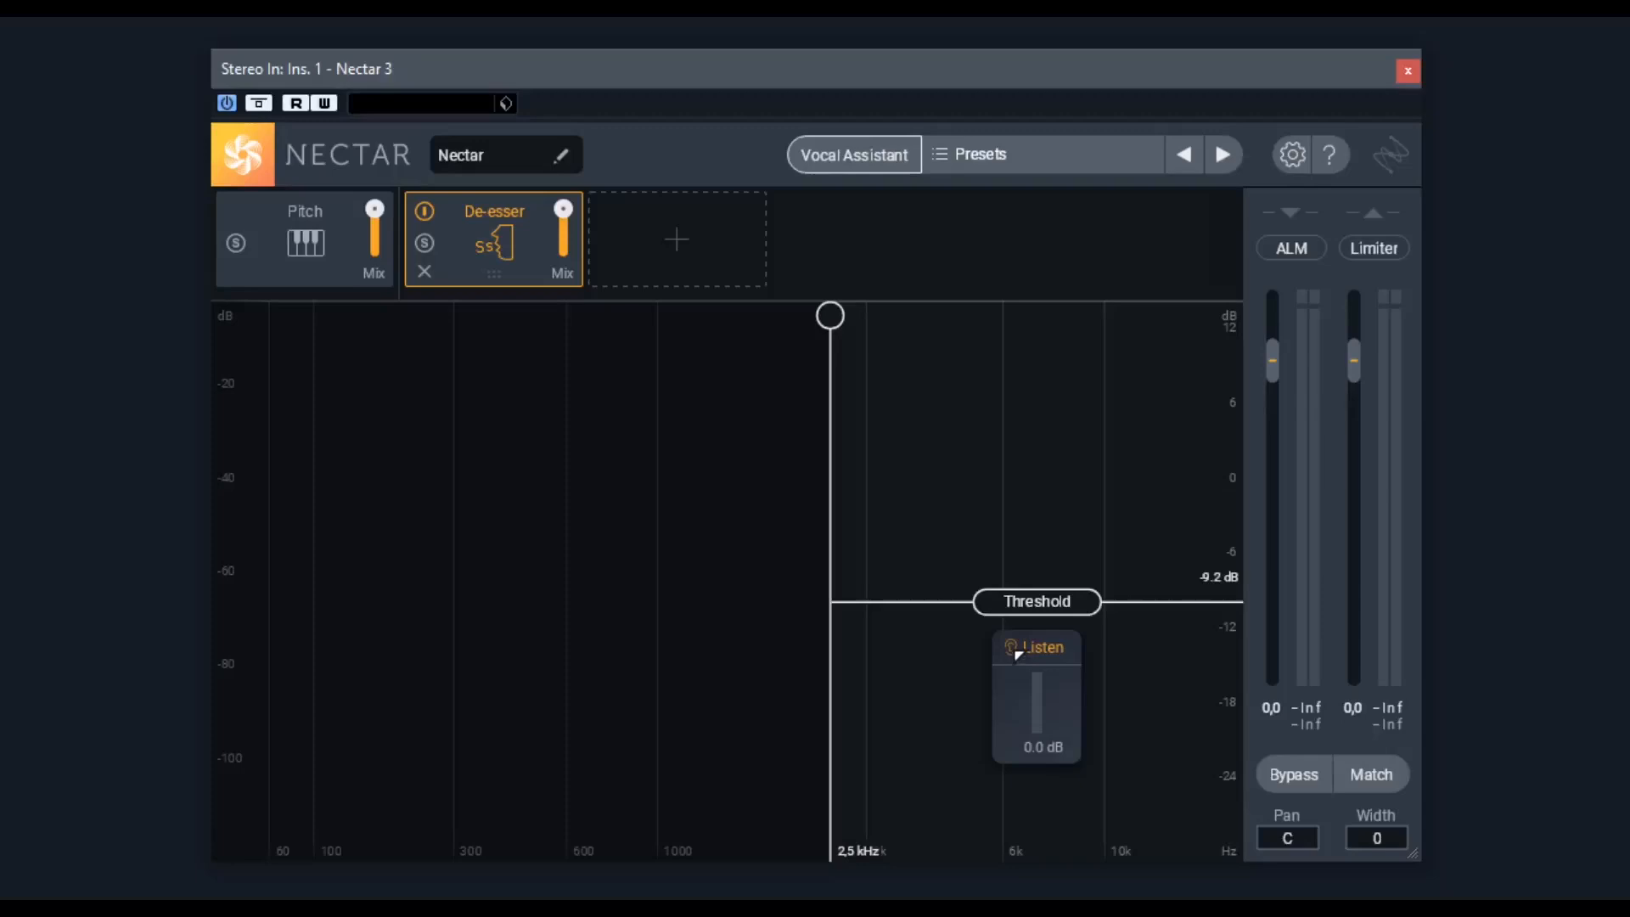
{"action": "left_click", "coordinate": [1017, 655]}
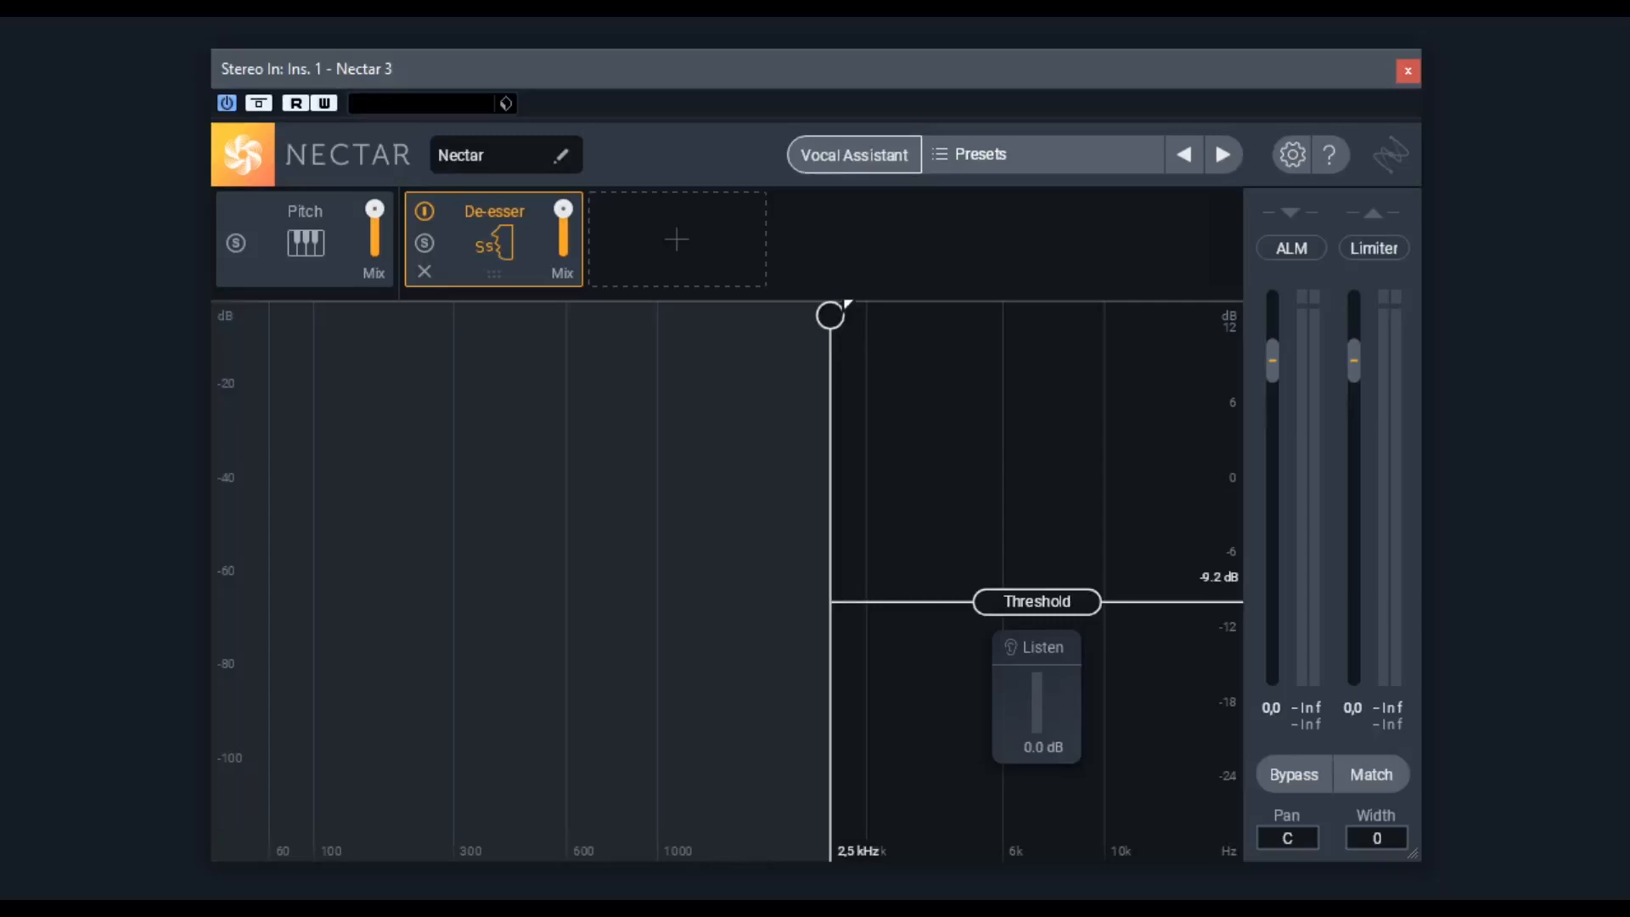
Set the De-esser cutoff to about 2.4 kHz and its threshold to about -14.3 dB, using Listen temporarily to monitor the affected band
{"action": "mouse_move", "coordinate": [830, 316]}
{"action": "left_mouse_down"}
{"action": "mouse_move", "coordinate": [647, 325]}
{"action": "mouse_move", "coordinate": [823, 316]}
{"action": "left_mouse_up"}
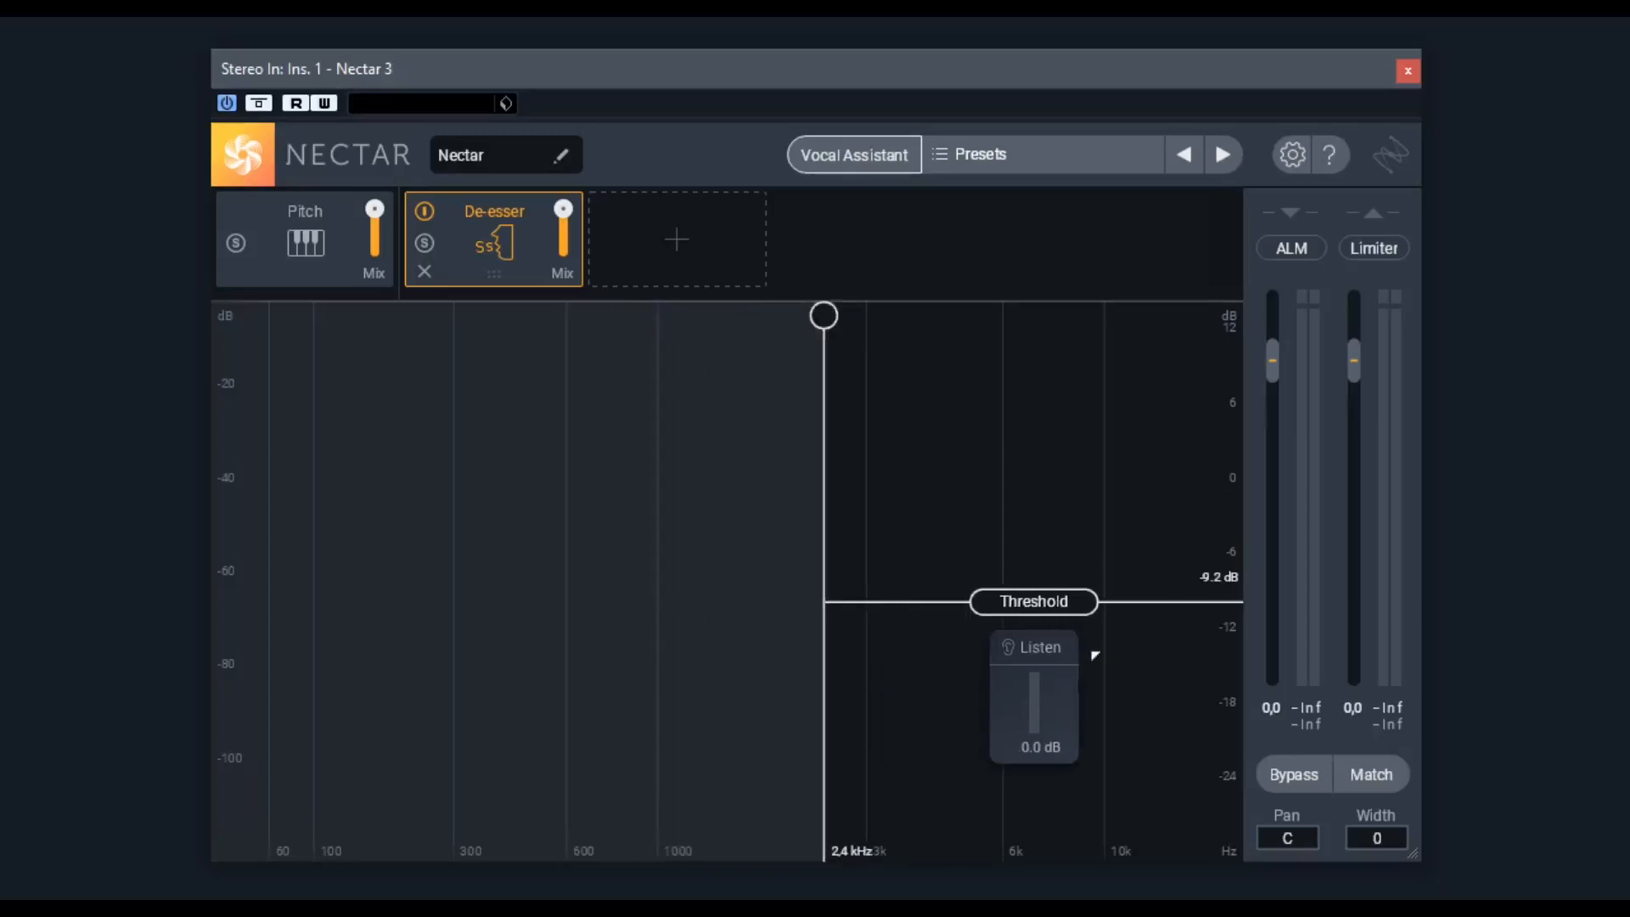
{"action": "left_click_drag", "start_coordinate": [1051, 601], "coordinate": [1051, 697]}
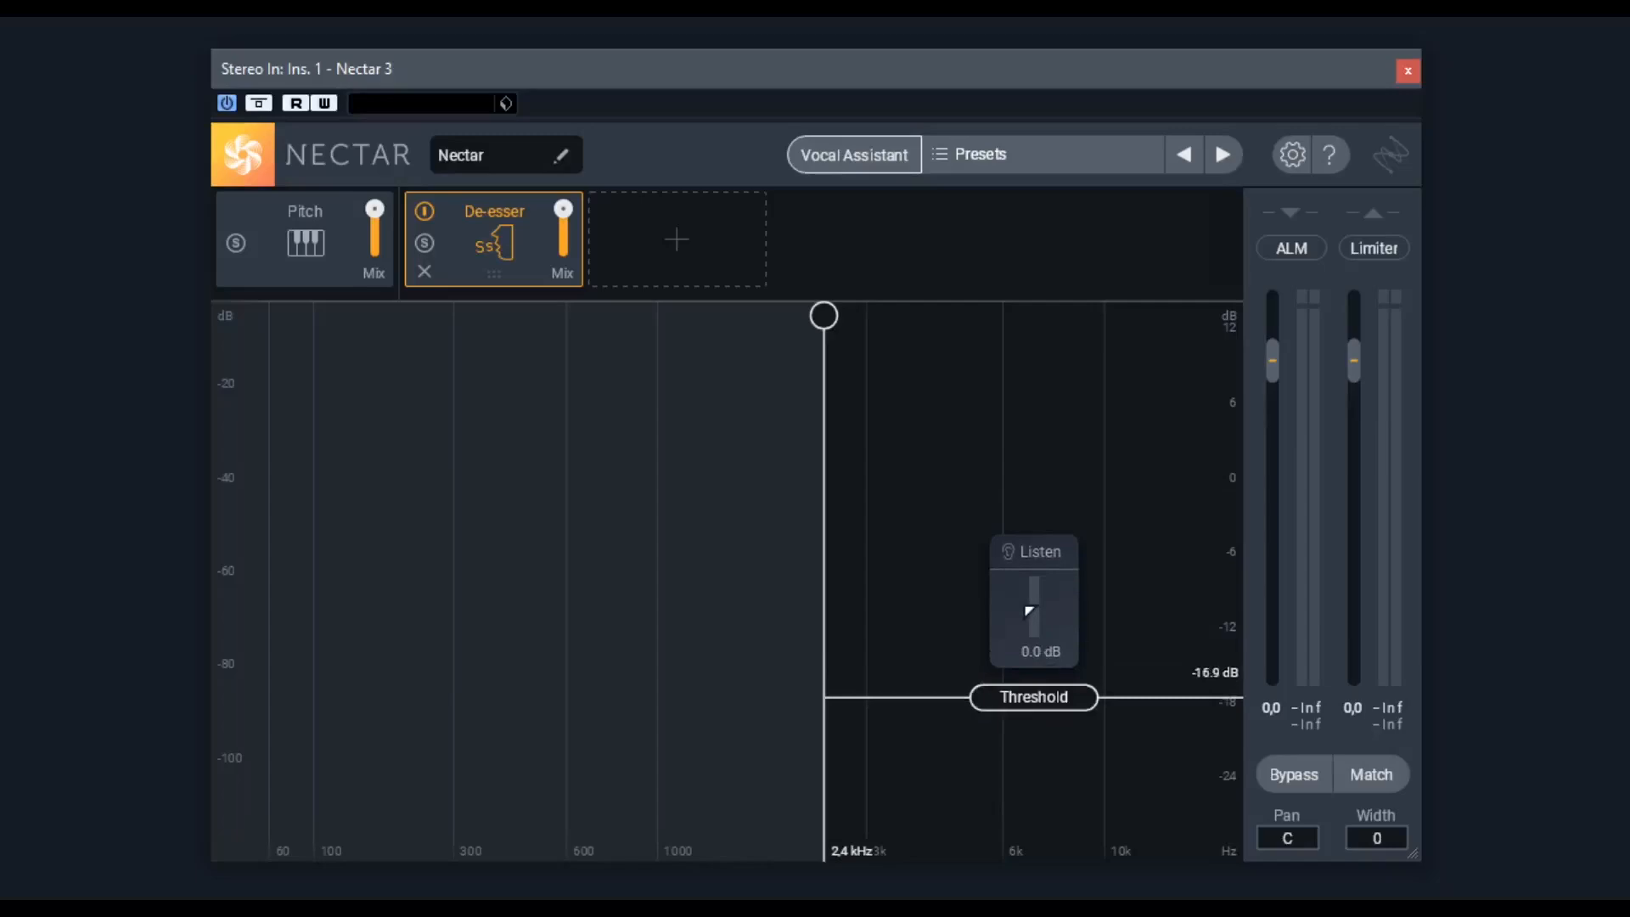
{"action": "left_click", "coordinate": [1010, 552]}
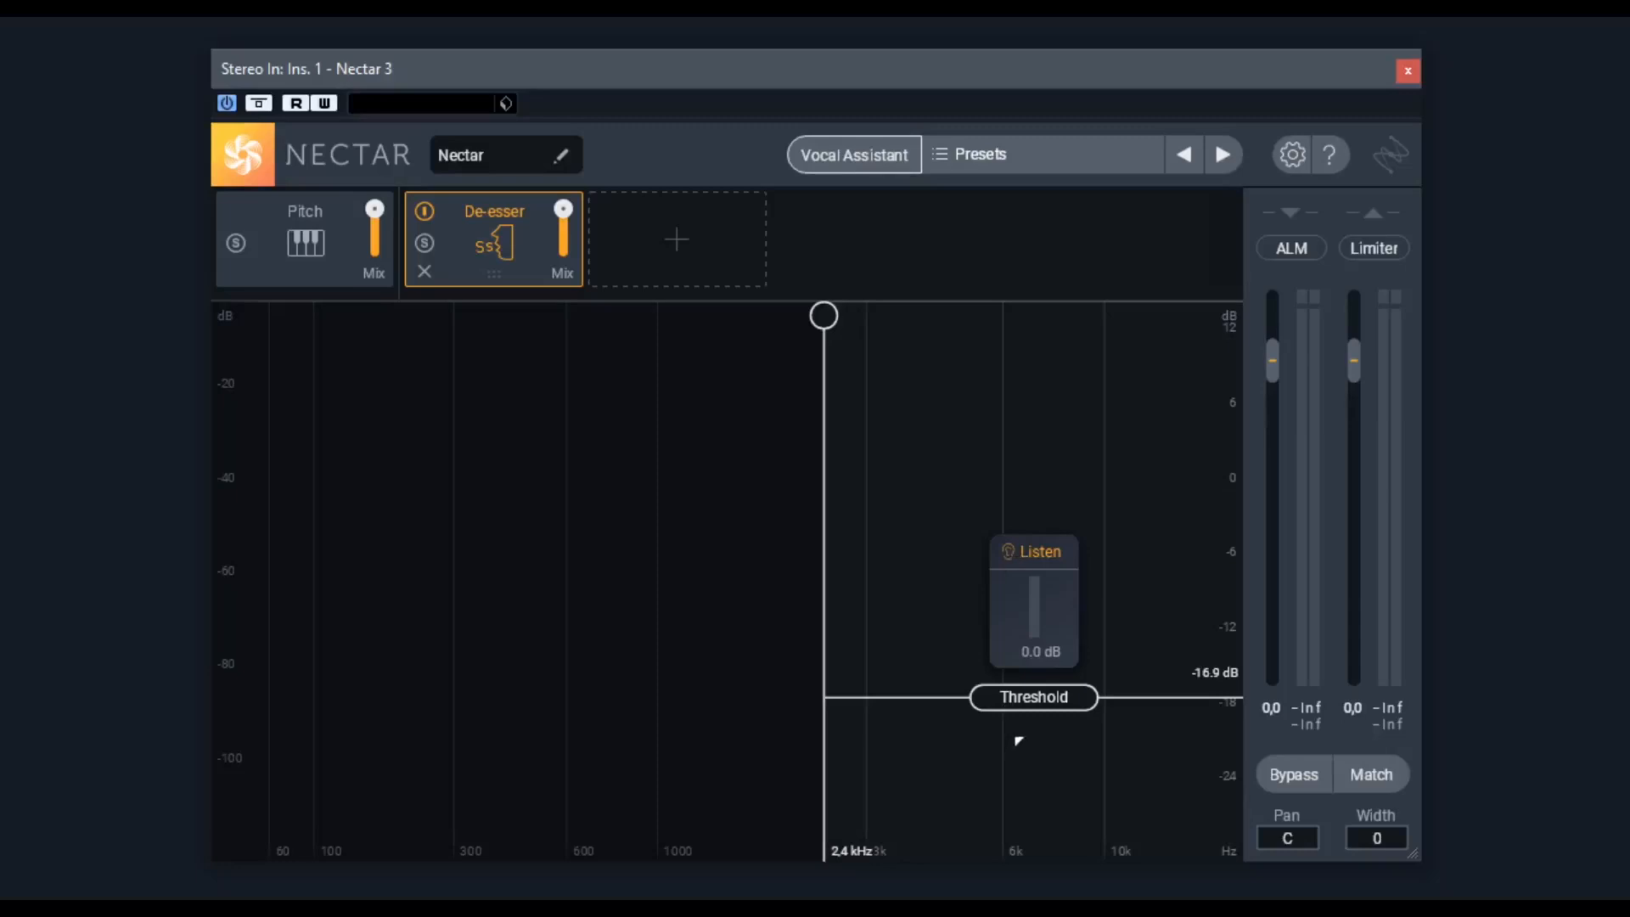
{"action": "left_click_drag", "start_coordinate": [1044, 706], "coordinate": [1054, 675]}
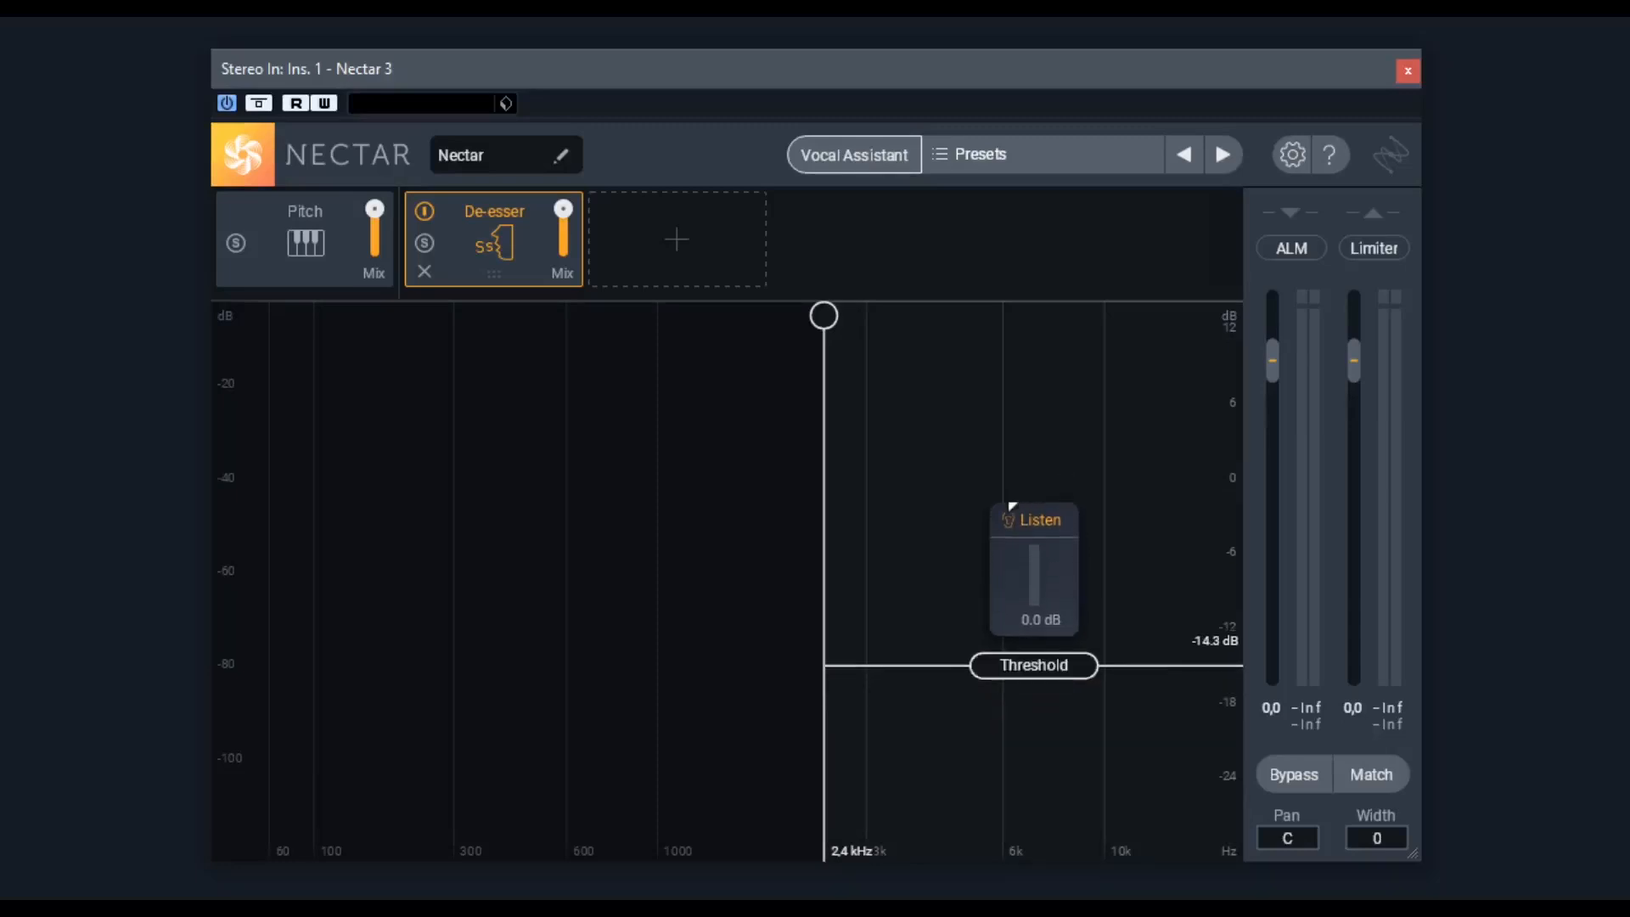
{"action": "left_click", "coordinate": [1025, 520]}
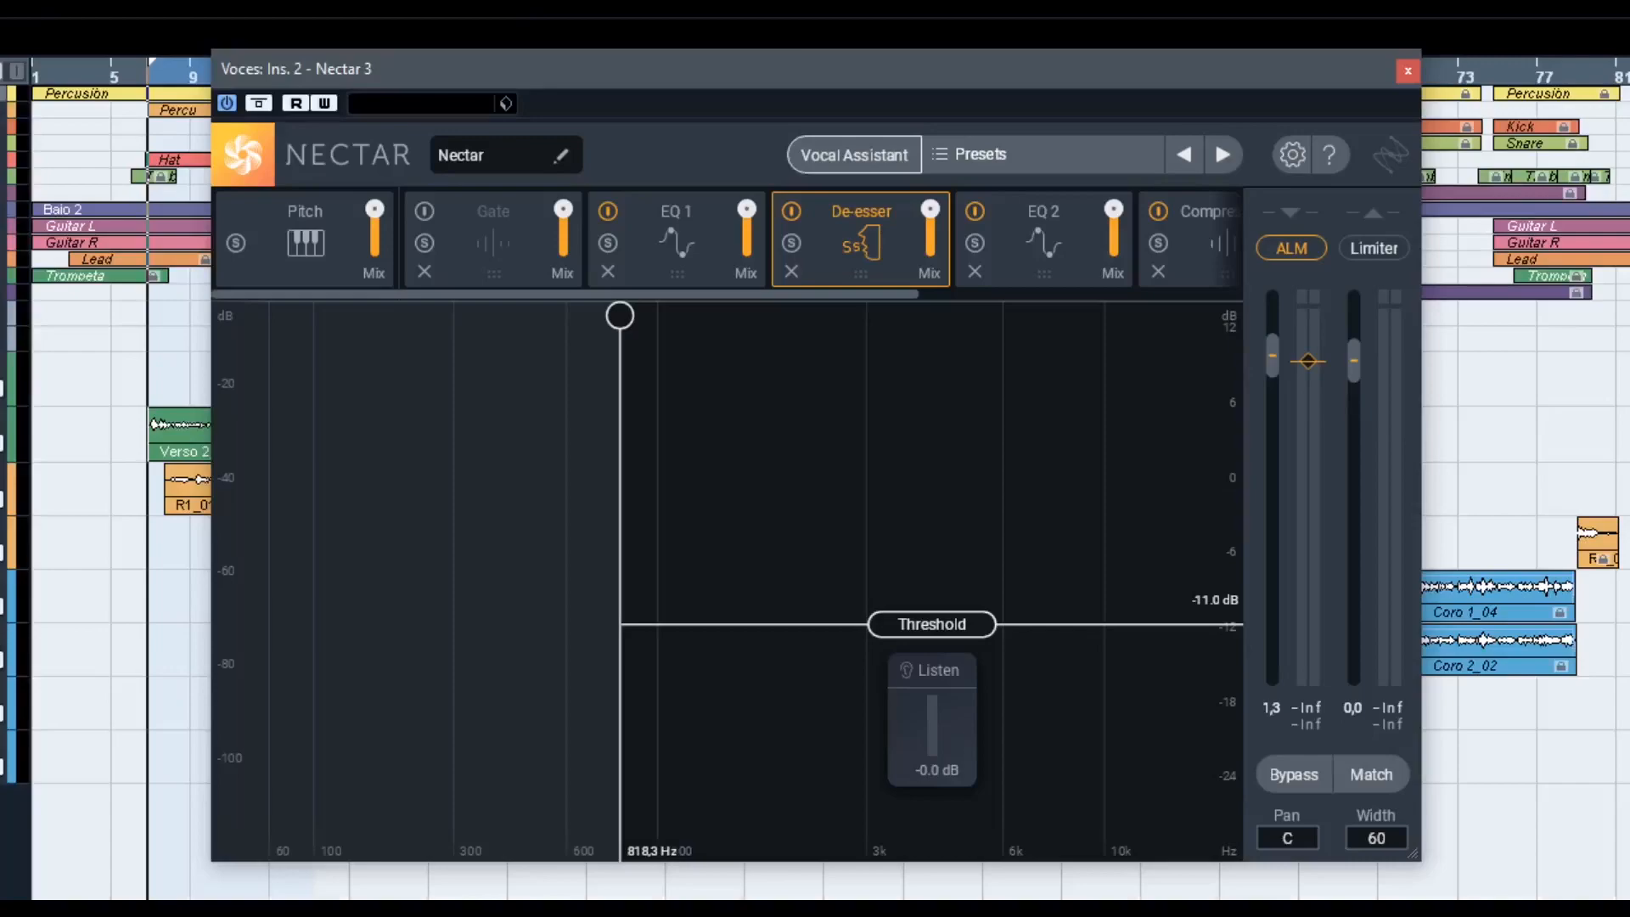
Play the verse repeatedly to examine how the De-esser reduces sibilance on the Voces track
{"action": "key", "text": "space"}
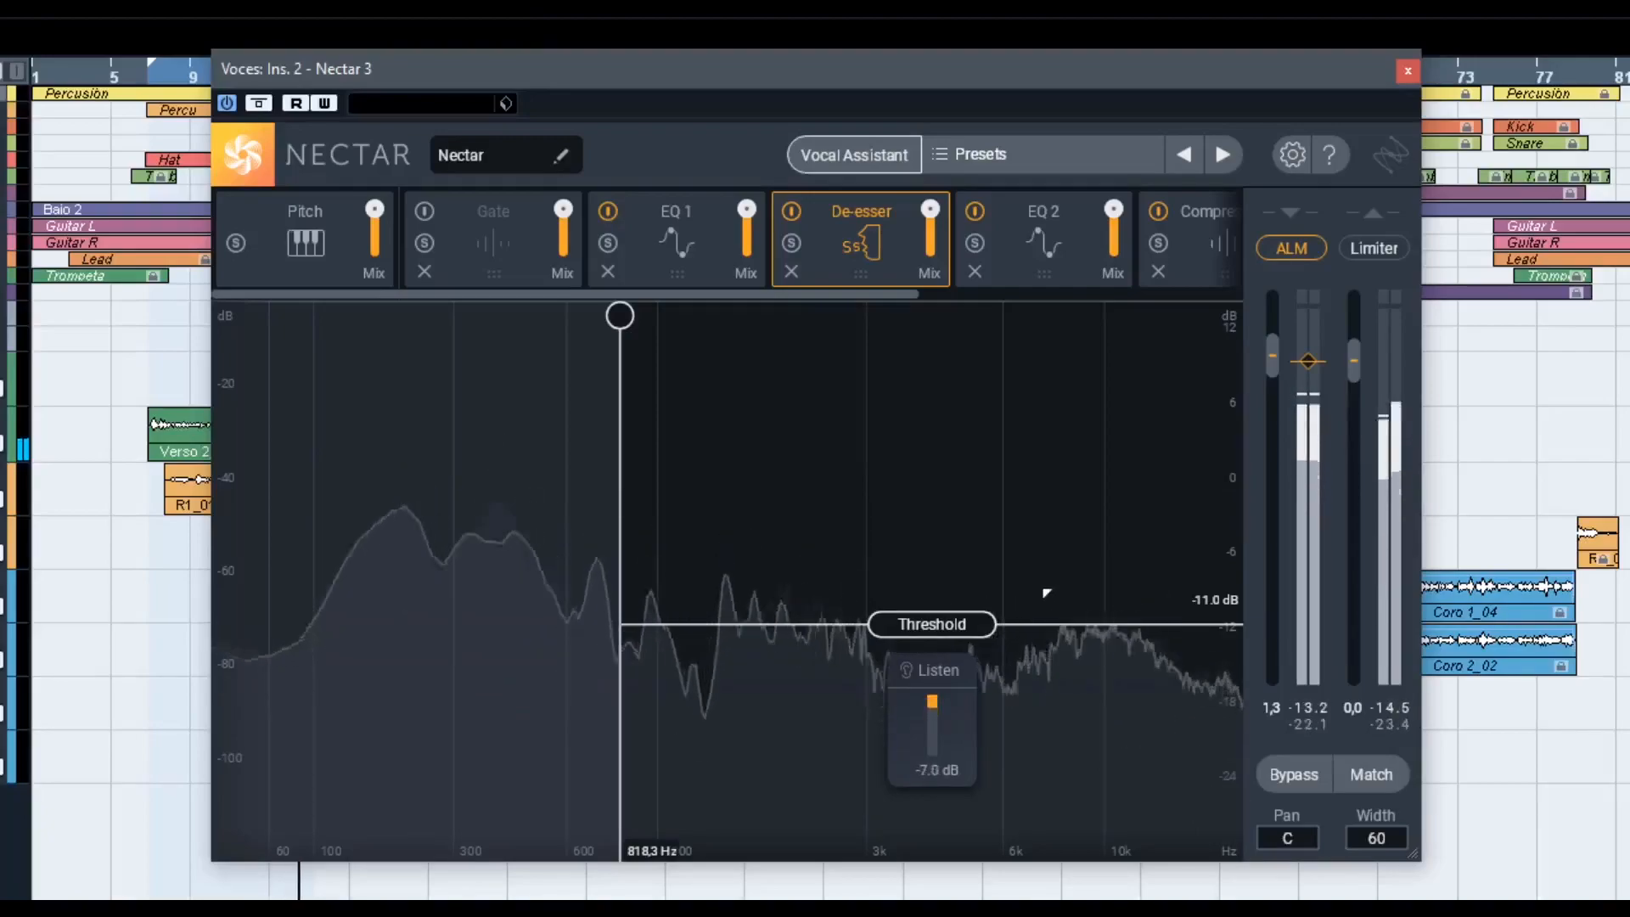
{"action": "key", "text": "space"}
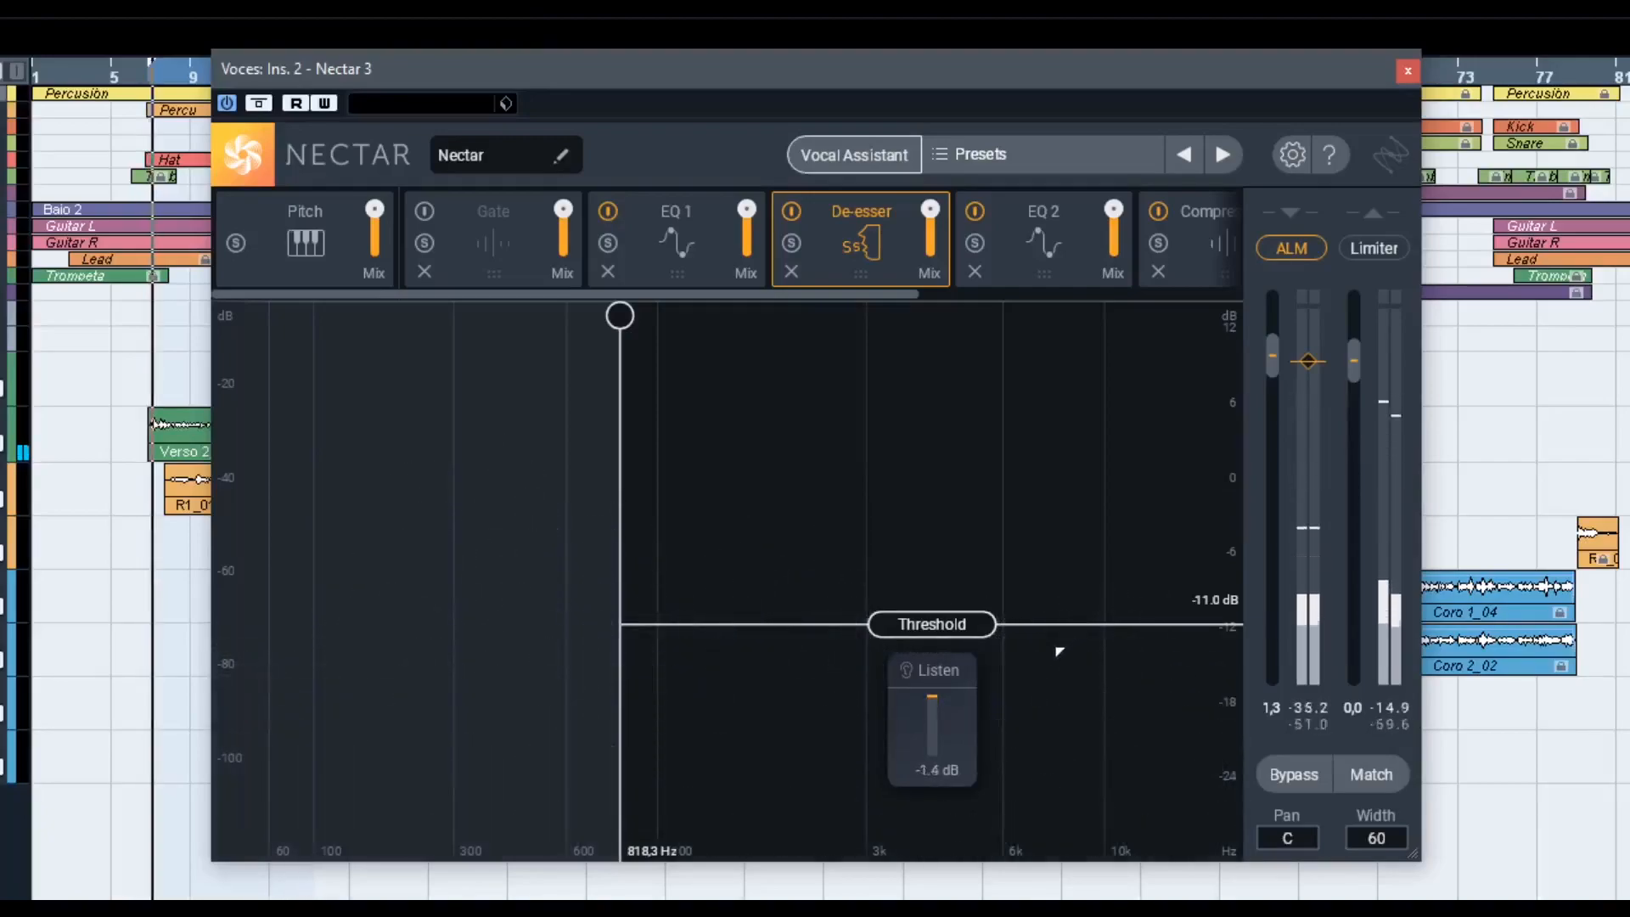
{"action": "key", "text": "space"}
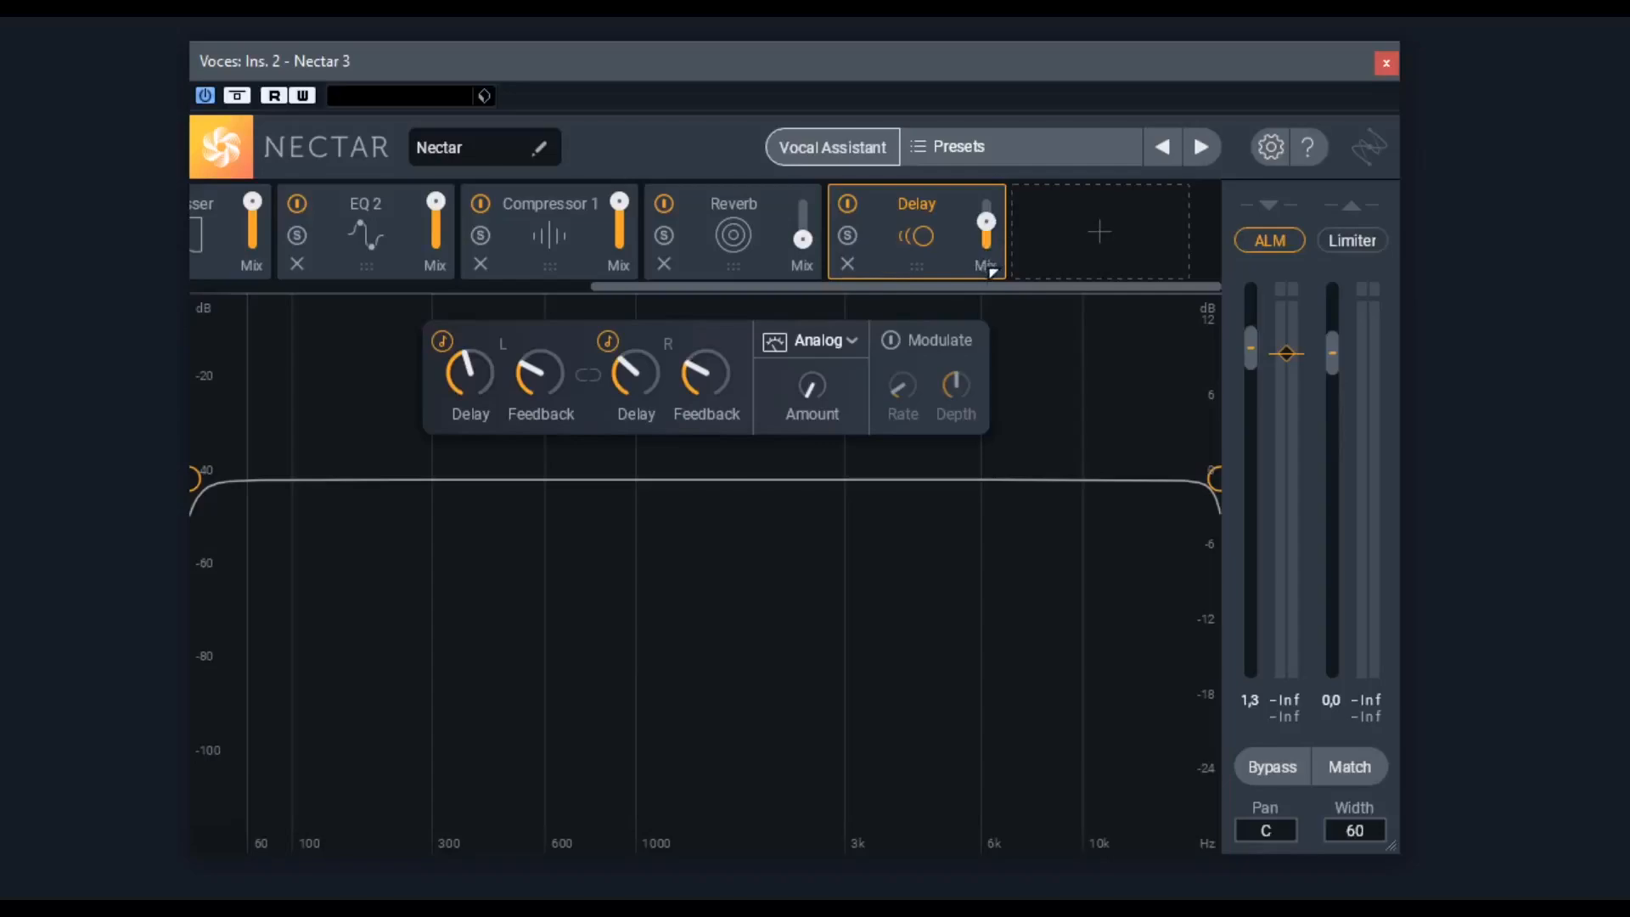
Lower the Delay module's Mix and limit its filter band to about 238 Hz through 7.0 kHz
{"action": "mouse_move", "coordinate": [998, 222]}
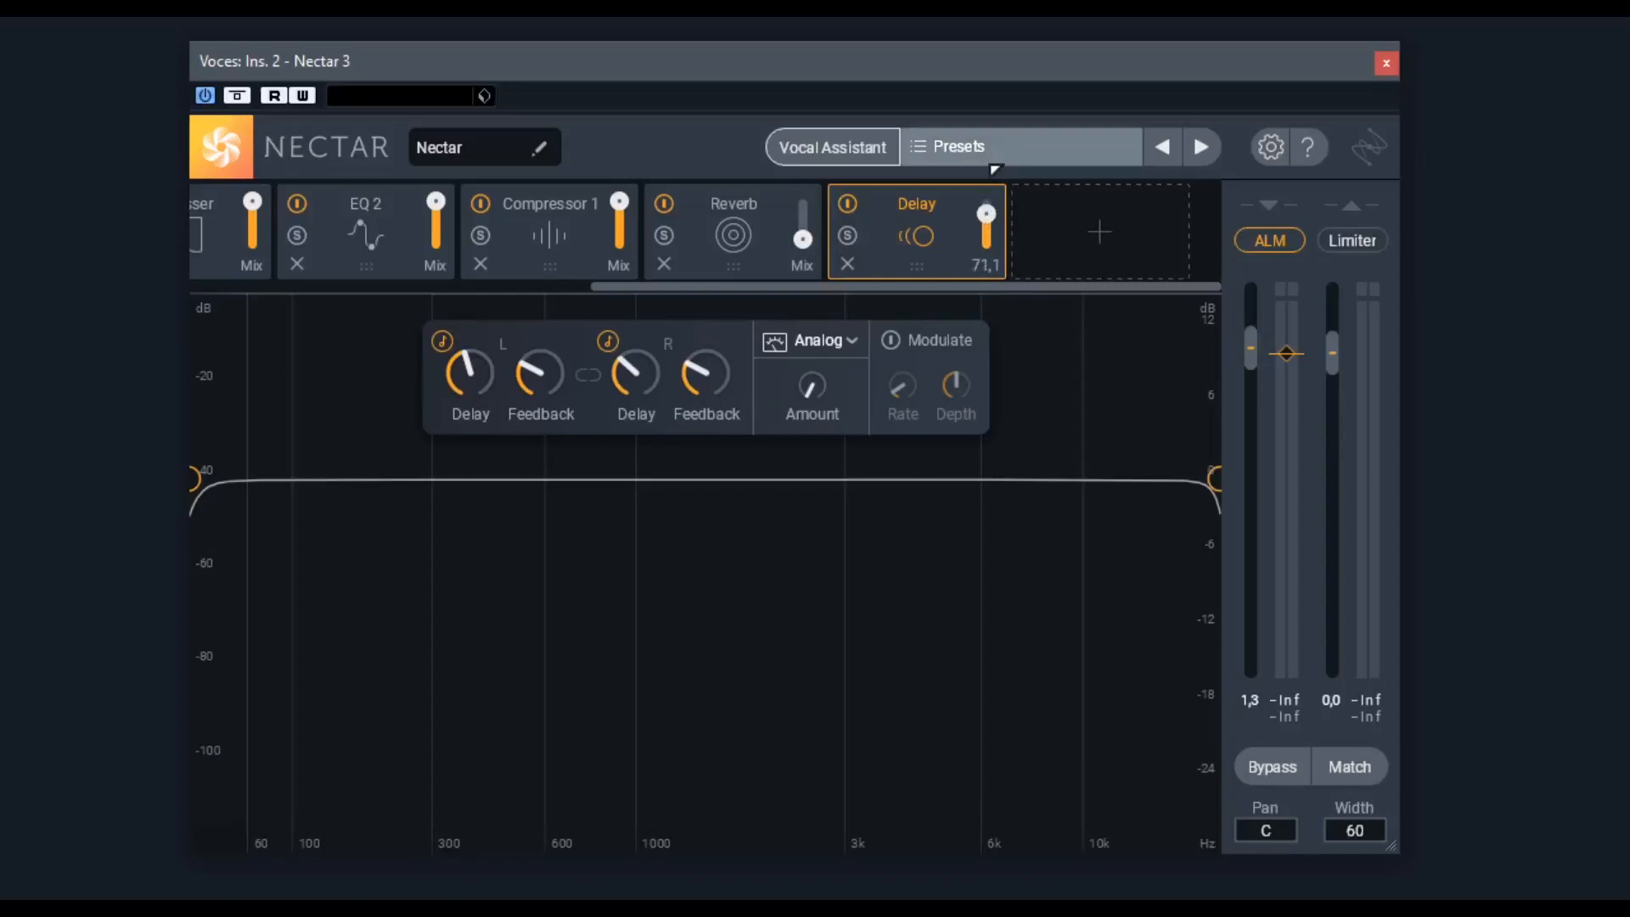
{"action": "left_click_drag", "start_coordinate": [986, 222], "coordinate": [1004, 378]}
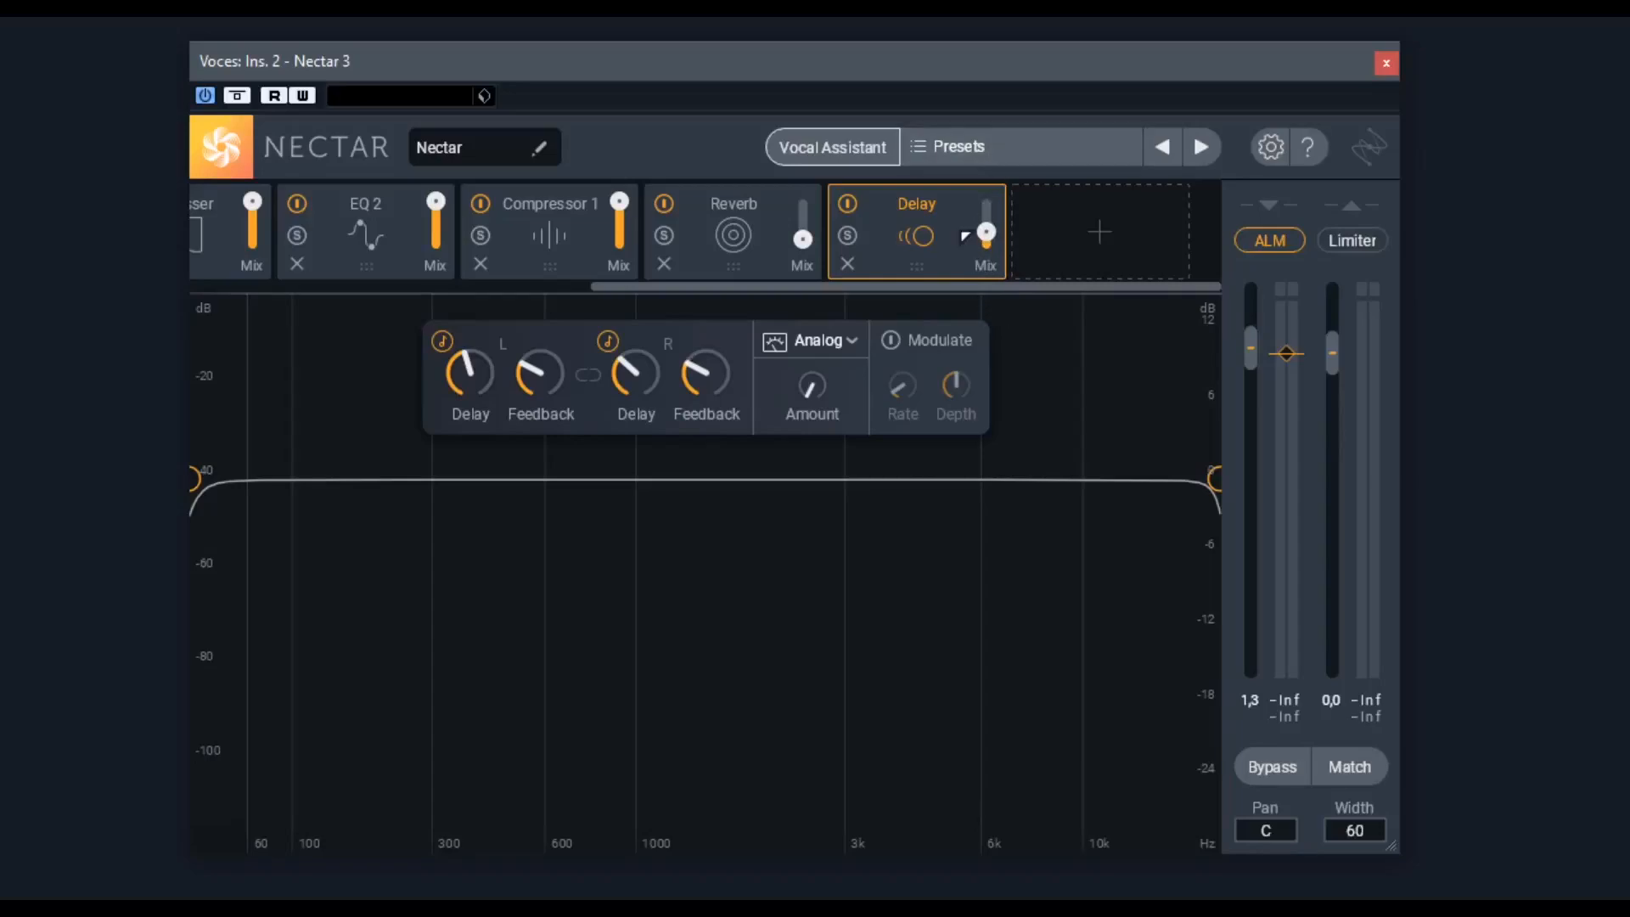
{"action": "mouse_move", "coordinate": [618, 422]}
{"action": "left_click_drag", "start_coordinate": [185, 479], "coordinate": [406, 525]}
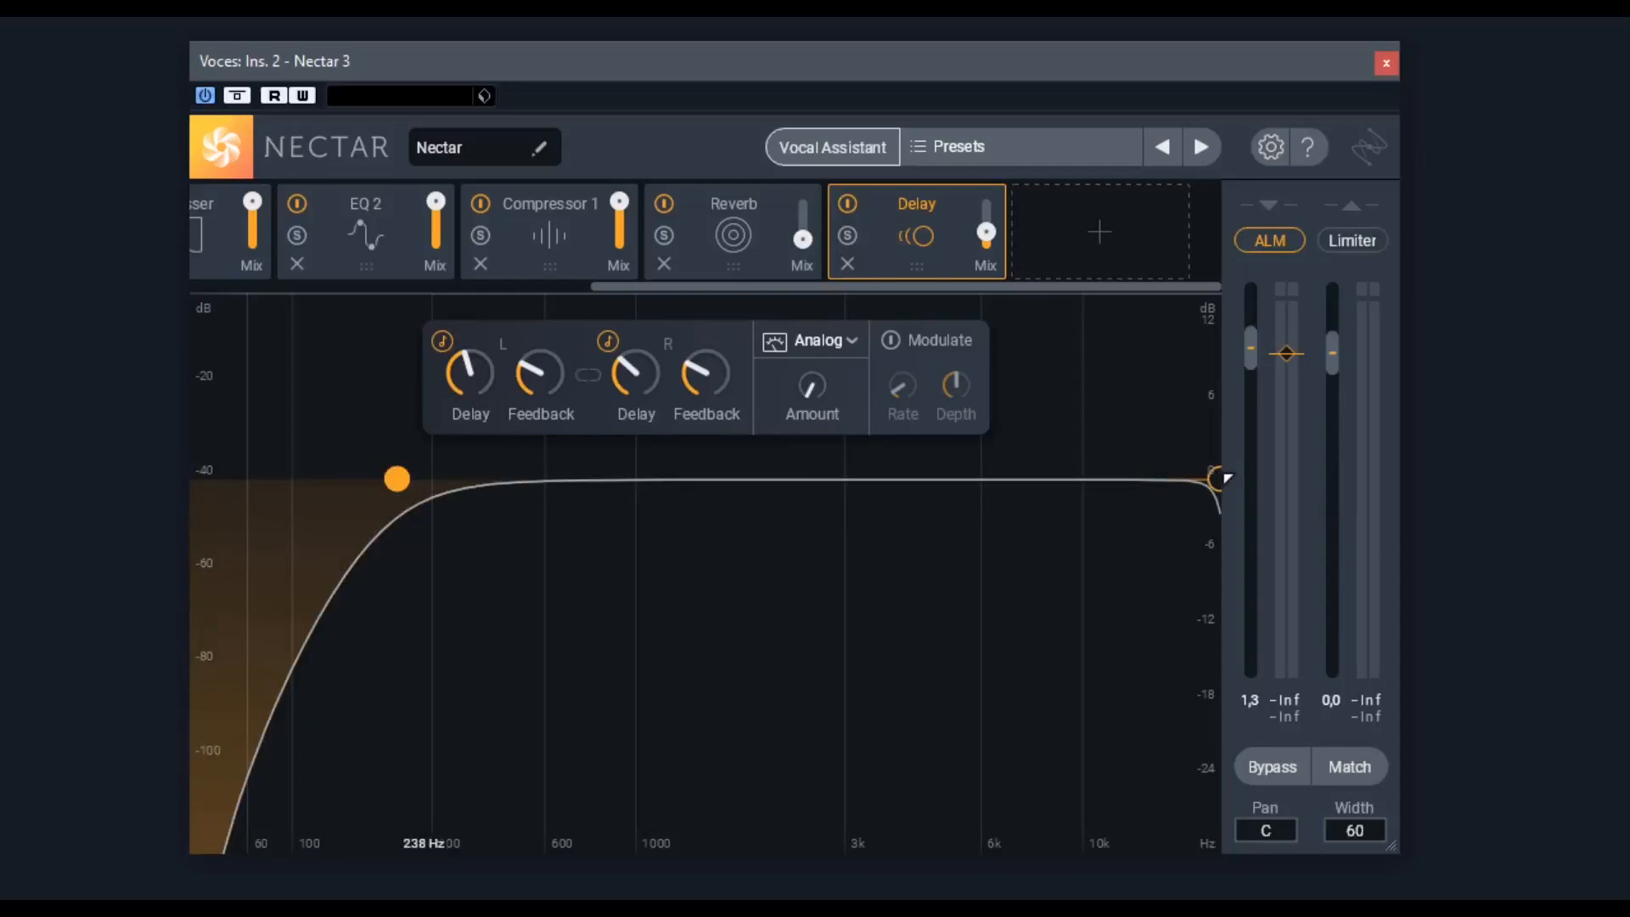
{"action": "mouse_move", "coordinate": [1214, 478]}
{"action": "left_mouse_down"}
{"action": "mouse_move", "coordinate": [1170, 497]}
{"action": "mouse_move", "coordinate": [1007, 497]}
{"action": "left_mouse_up"}
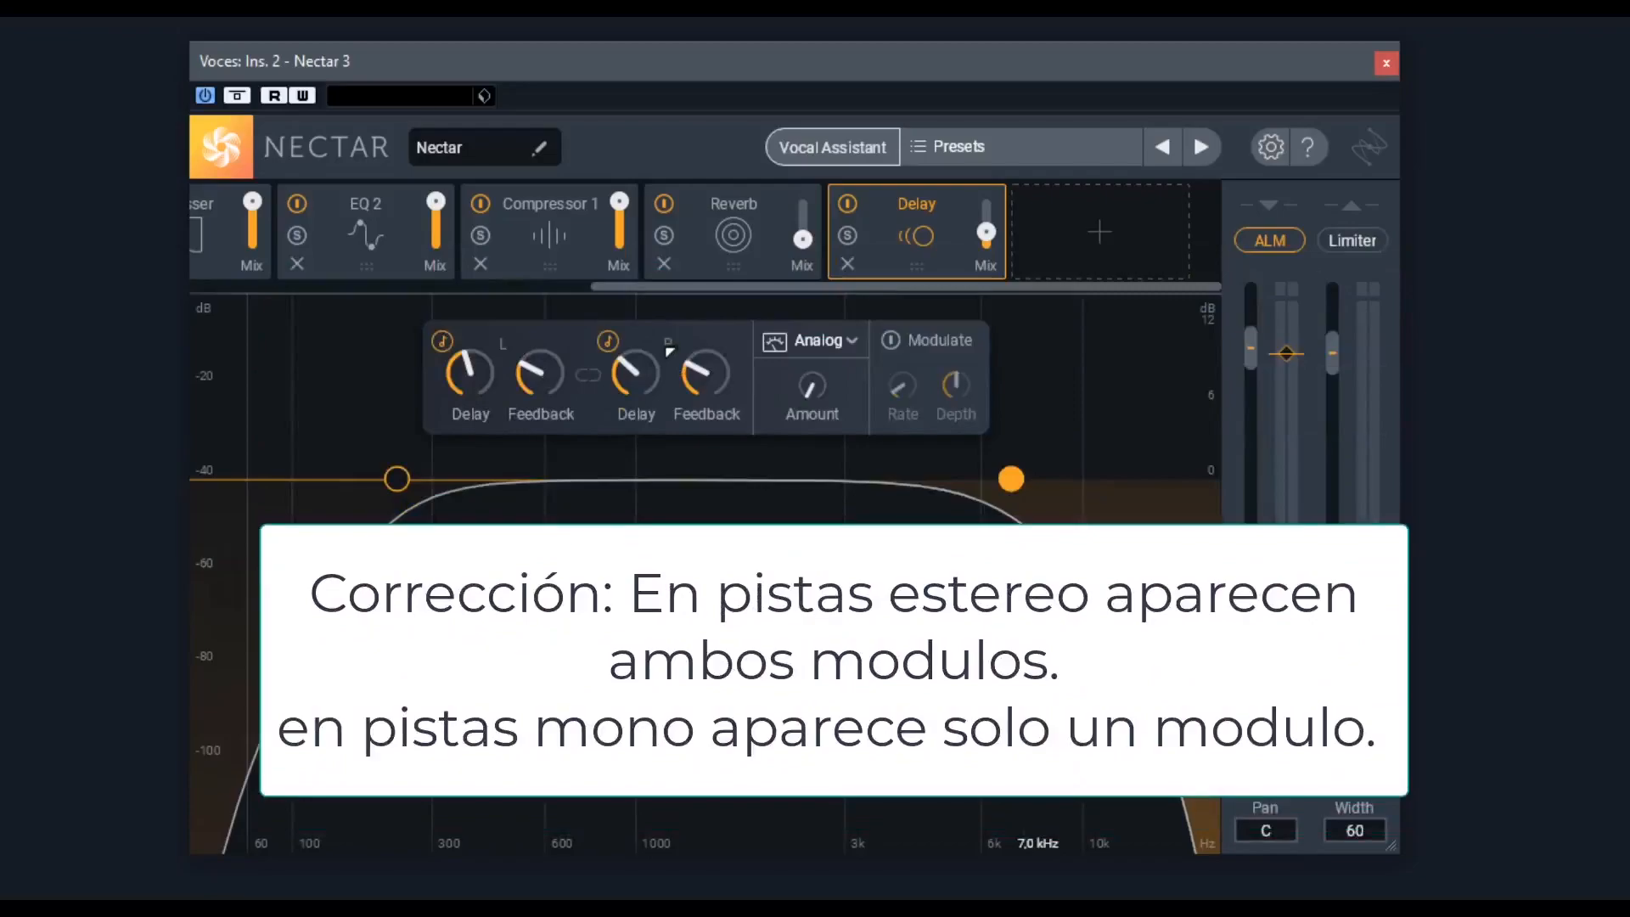
Toggle tempo sync for the left channel's delay time off and on several times
{"action": "mouse_move", "coordinate": [520, 363]}
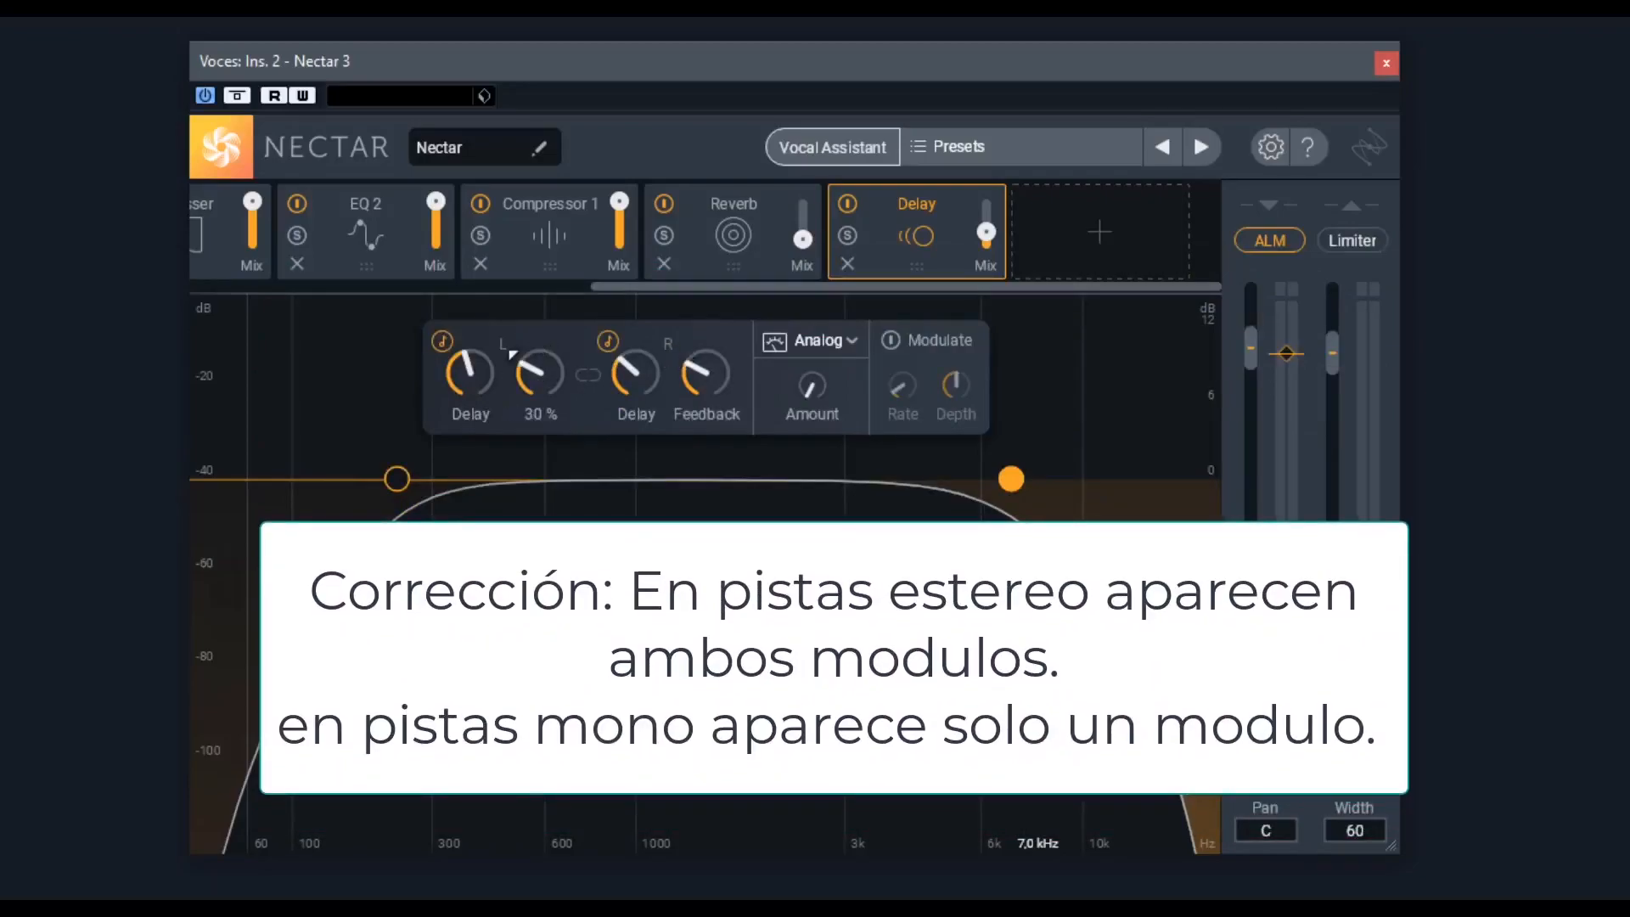
{"action": "mouse_move", "coordinate": [470, 363]}
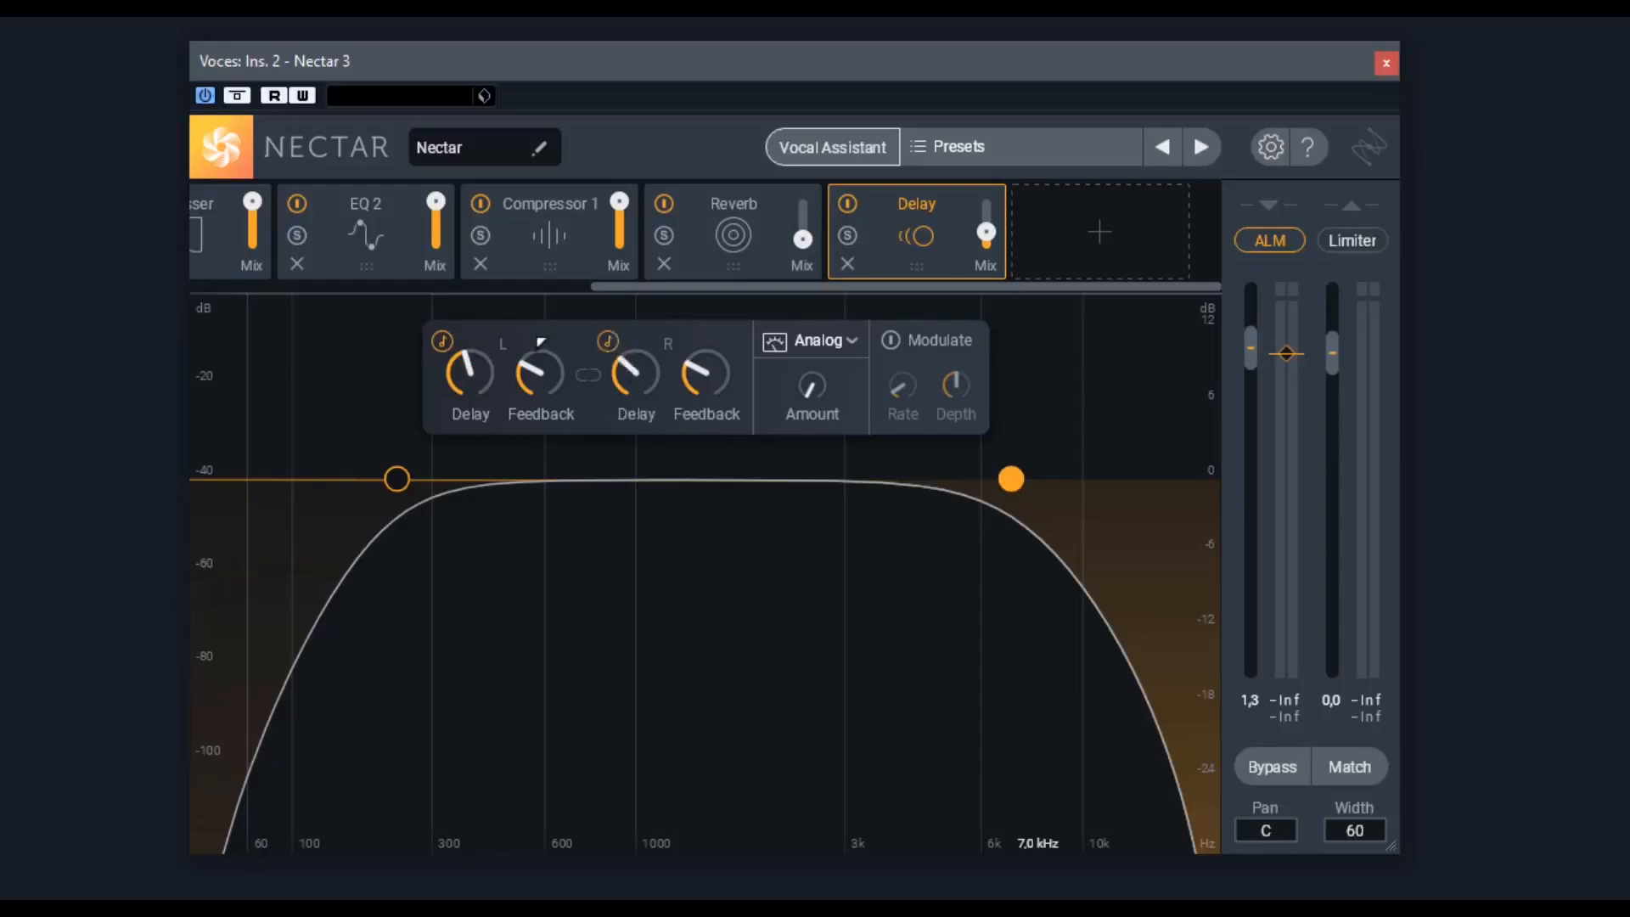
{"action": "left_click", "coordinate": [442, 342]}
{"action": "left_click", "coordinate": [443, 343]}
{"action": "left_click", "coordinate": [446, 348]}
{"action": "left_click", "coordinate": [445, 348]}
{"action": "left_click", "coordinate": [444, 348]}
{"action": "left_click", "coordinate": [444, 348]}
Link the left and right delay channels and adjust their shared feedback
{"action": "mouse_move", "coordinate": [507, 388]}
{"action": "left_click", "coordinate": [588, 374]}
{"action": "left_click_drag", "start_coordinate": [704, 374], "coordinate": [660, 414]}
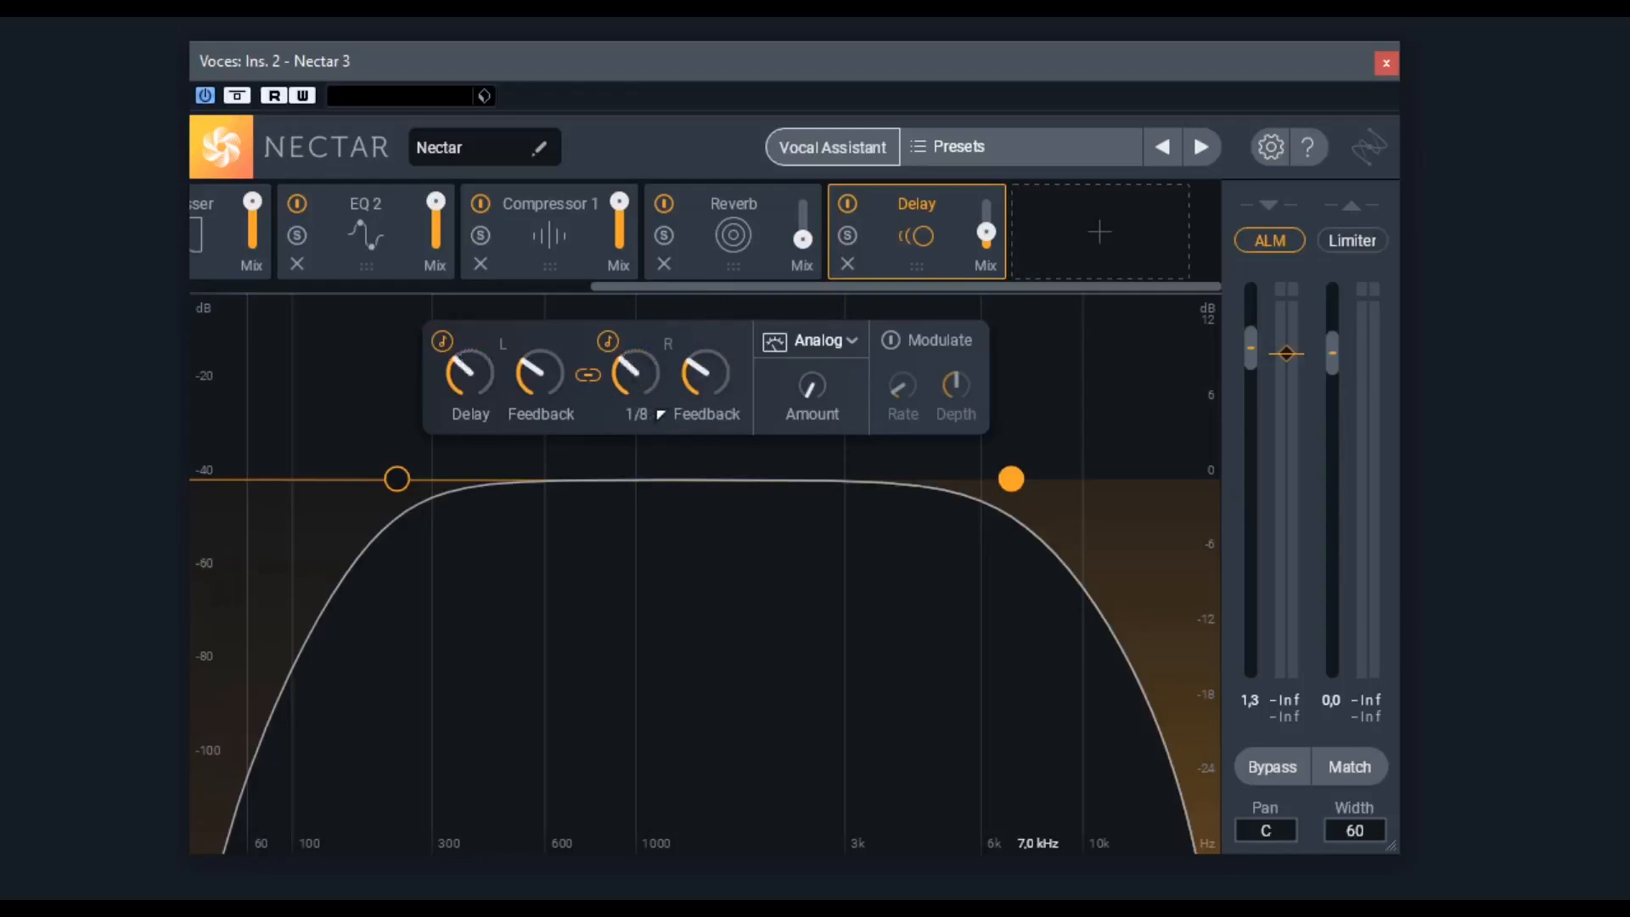
{"action": "mouse_move", "coordinate": [573, 411]}
Unlink the delay channels and give the left and right sides different delay times
{"action": "left_click", "coordinate": [600, 375]}
{"action": "left_click_drag", "start_coordinate": [464, 373], "coordinate": [462, 364]}
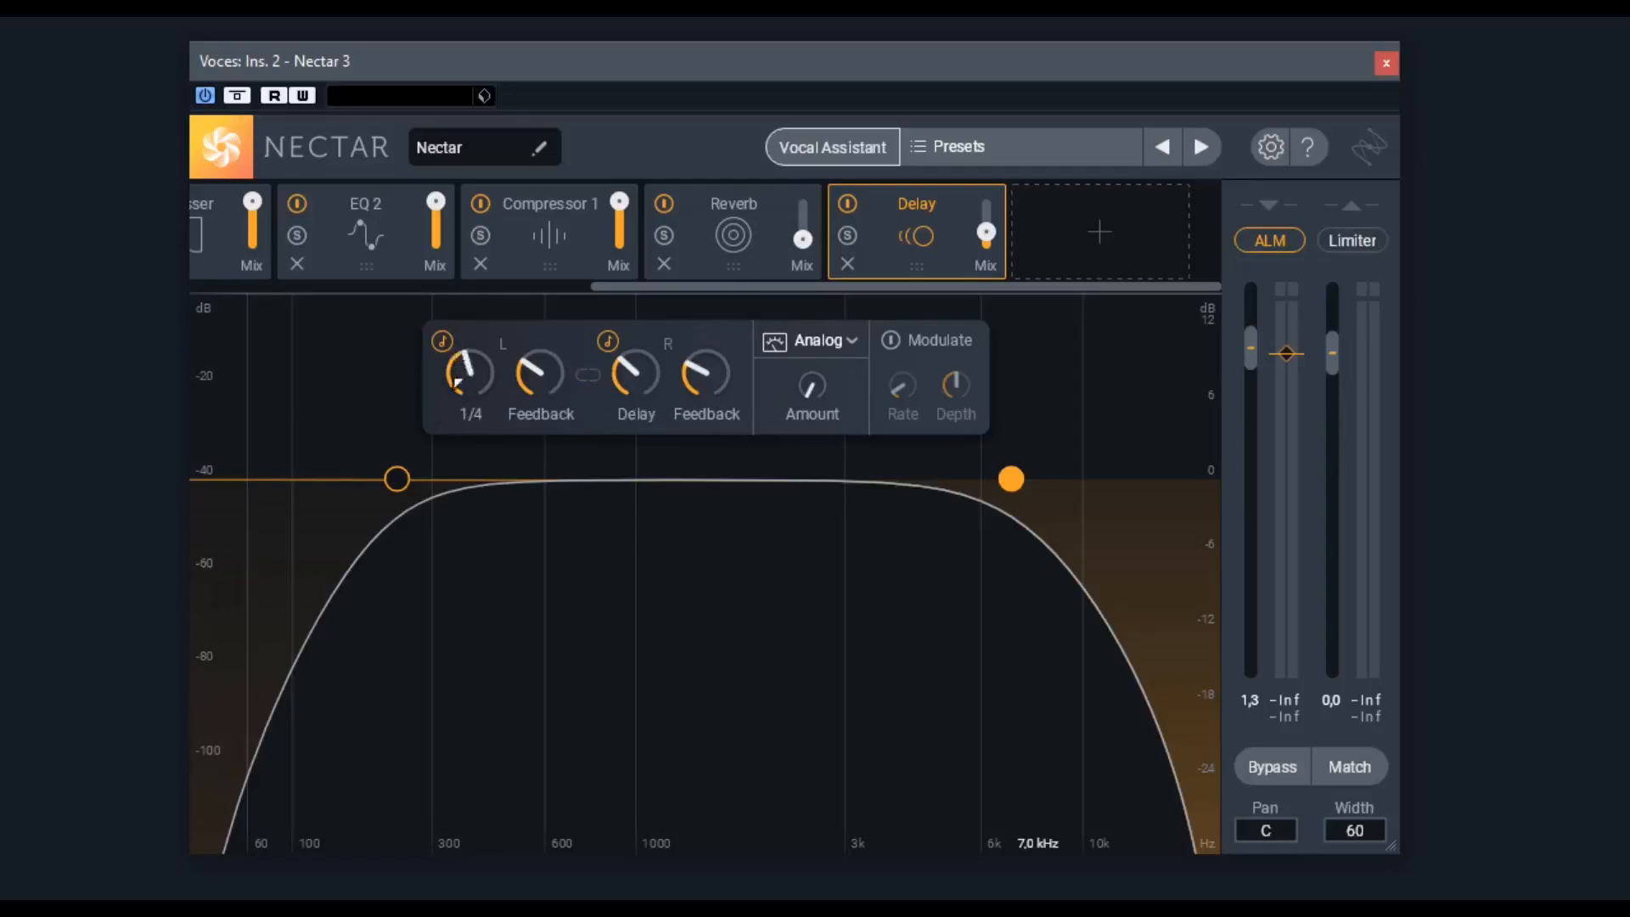
{"action": "left_click_drag", "start_coordinate": [630, 374], "coordinate": [629, 333]}
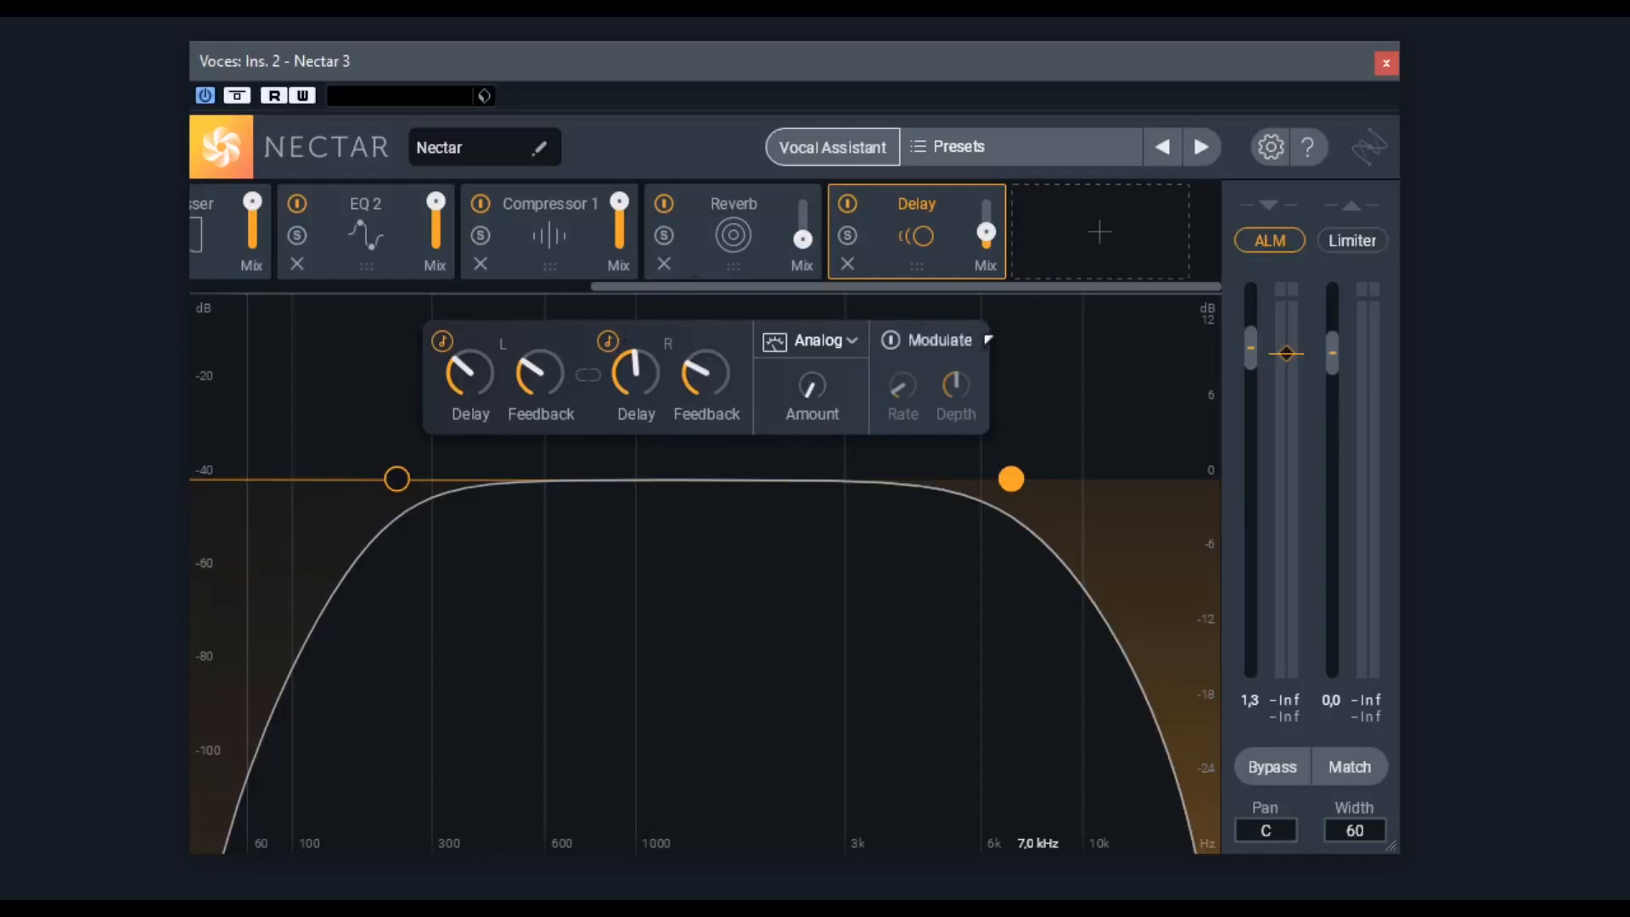
Review the available delay character types, keep Analog, and raise its Amount slightly
{"action": "left_click", "coordinate": [857, 344]}
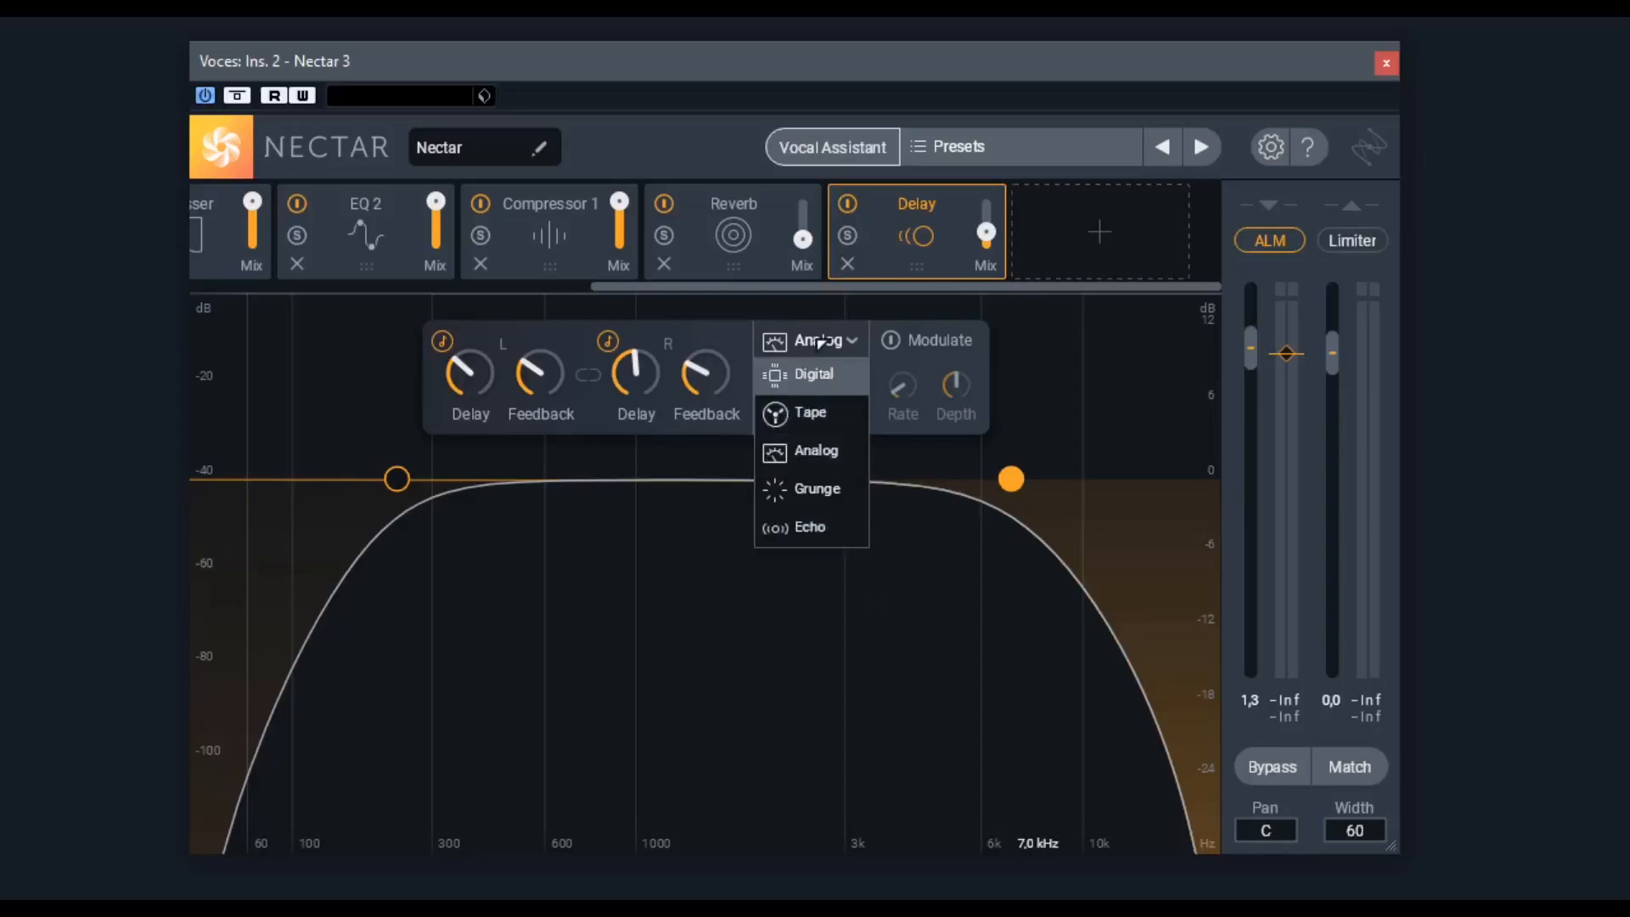
{"action": "left_click", "coordinate": [925, 507]}
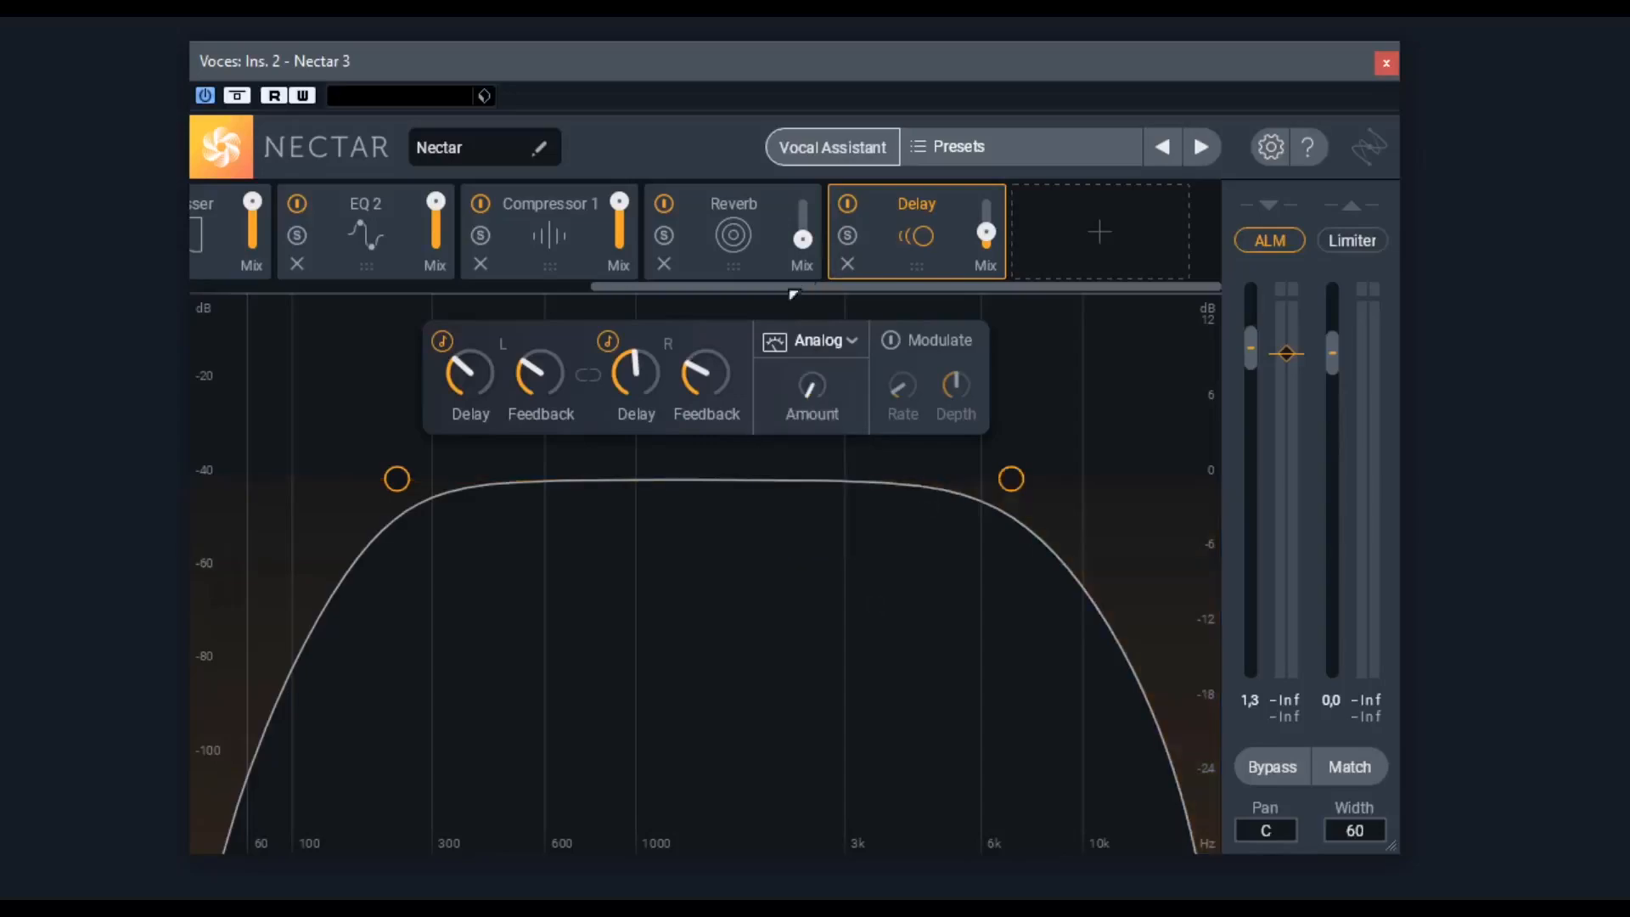
{"action": "mouse_move", "coordinate": [799, 378]}
{"action": "left_click_drag", "start_coordinate": [800, 378], "coordinate": [874, 502]}
{"action": "left_click_drag", "start_coordinate": [834, 397], "coordinate": [820, 362]}
Enable the delay's Modulate section, raise its Rate, and disable the modulation again
{"action": "left_click", "coordinate": [945, 341]}
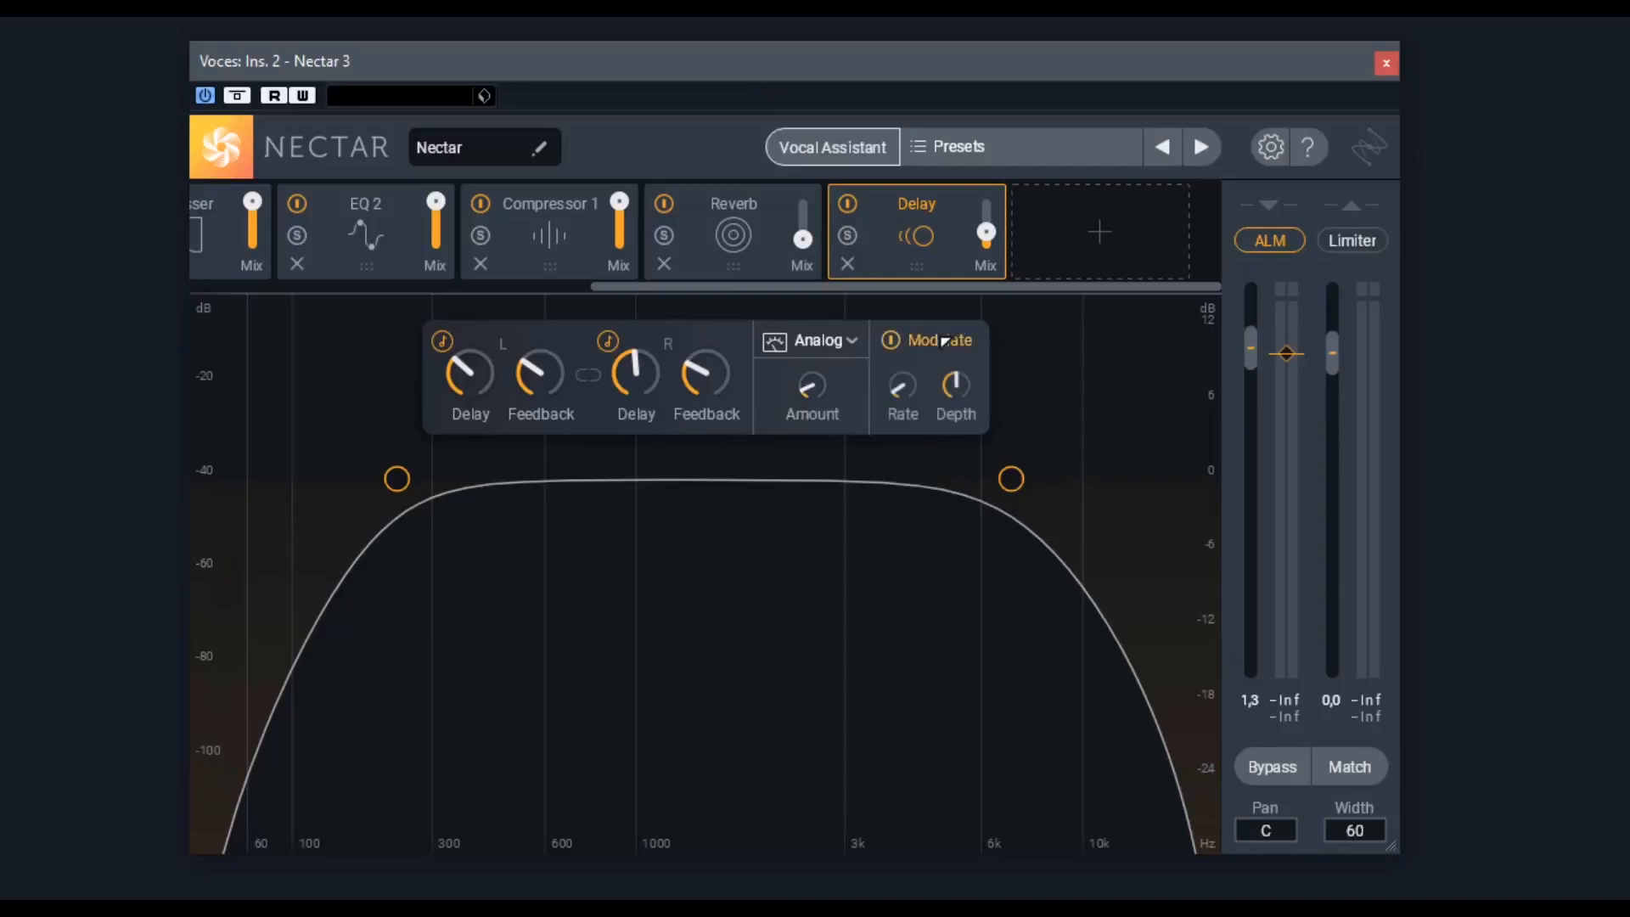
{"action": "mouse_move", "coordinate": [900, 389]}
{"action": "mouse_move", "coordinate": [964, 400]}
{"action": "left_click_drag", "start_coordinate": [902, 384], "coordinate": [898, 354]}
{"action": "left_click", "coordinate": [961, 343]}
Narrow the Delay's filter band with the low cut at about 949 Hz and the high cut at about 5.5 kHz
{"action": "left_click_drag", "start_coordinate": [396, 490], "coordinate": [509, 488]}
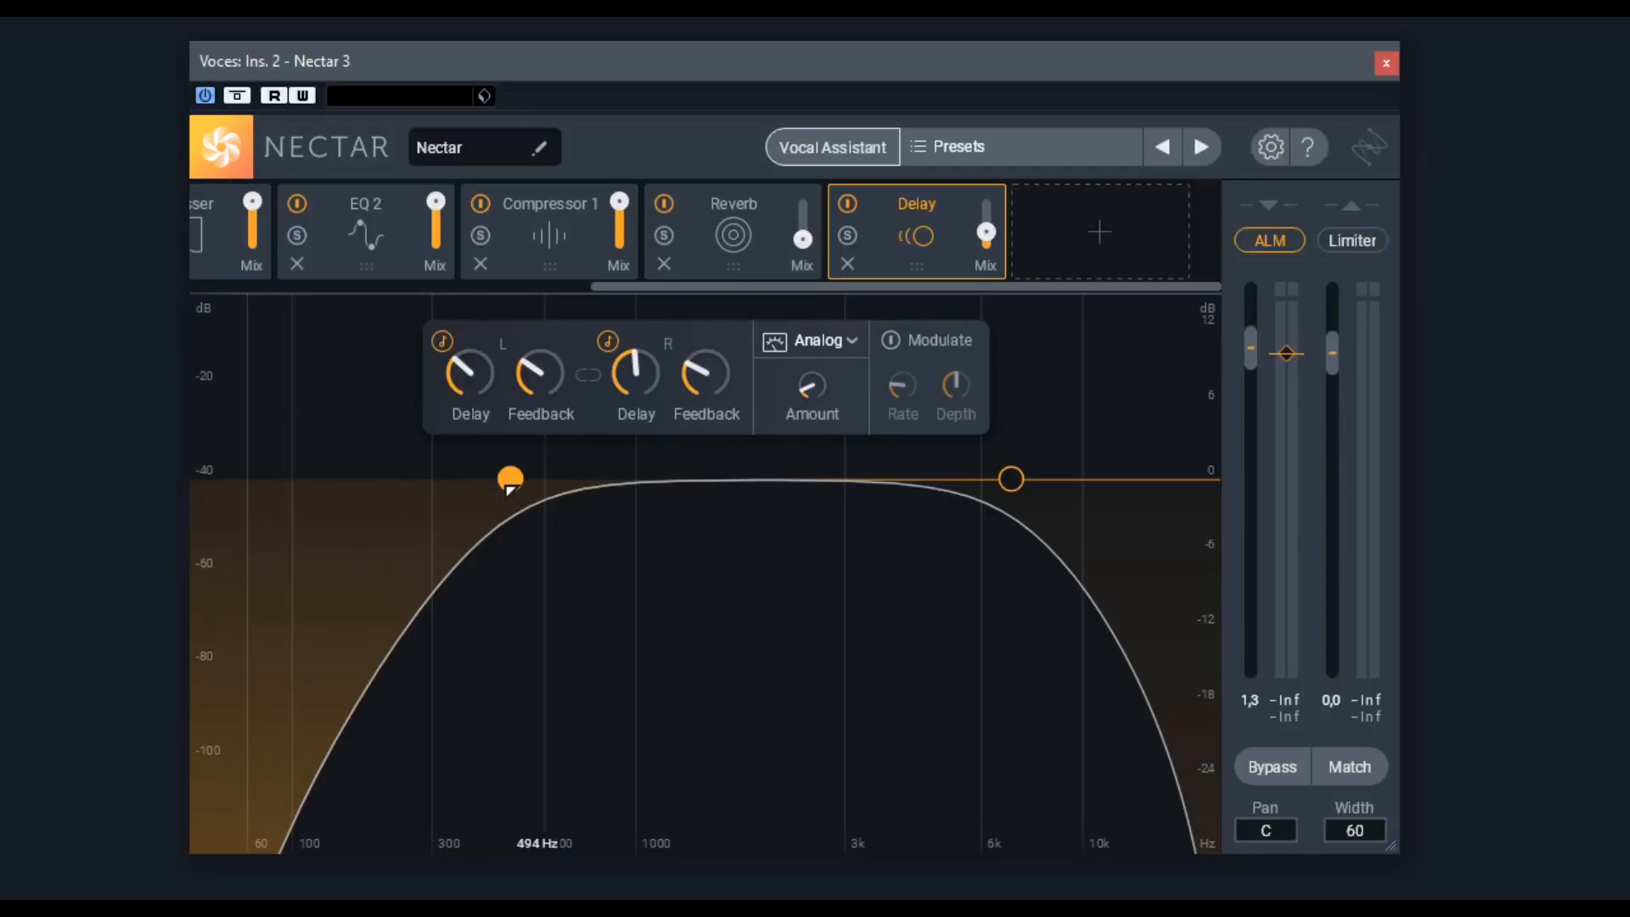
{"action": "left_click_drag", "start_coordinate": [510, 489], "coordinate": [625, 504]}
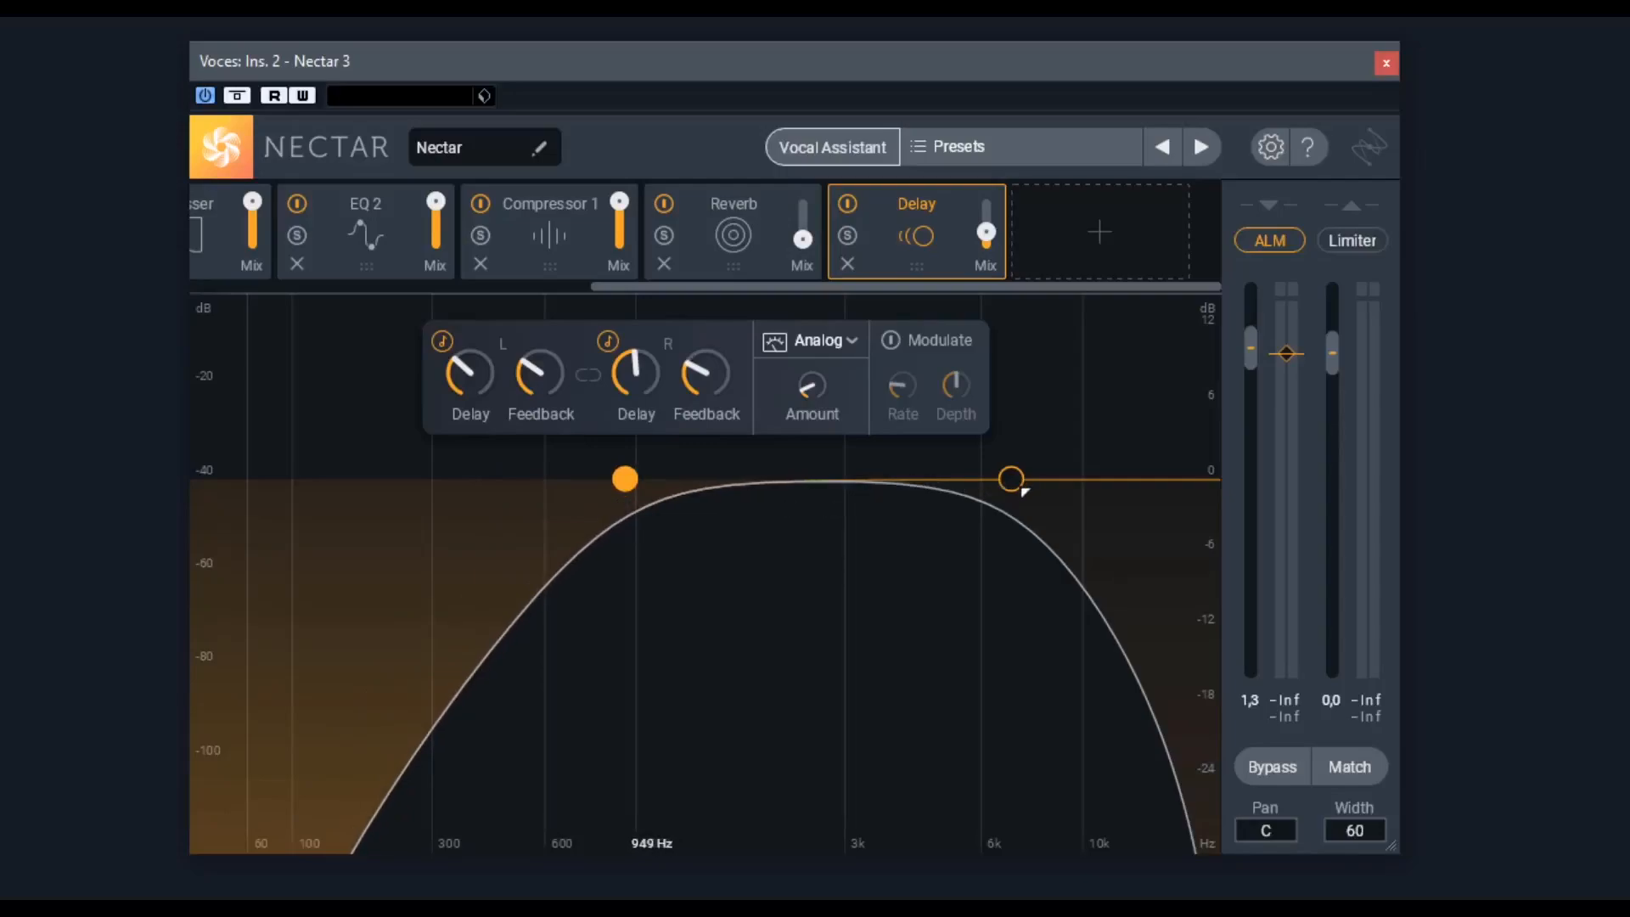
{"action": "left_click_drag", "start_coordinate": [1023, 491], "coordinate": [975, 488]}
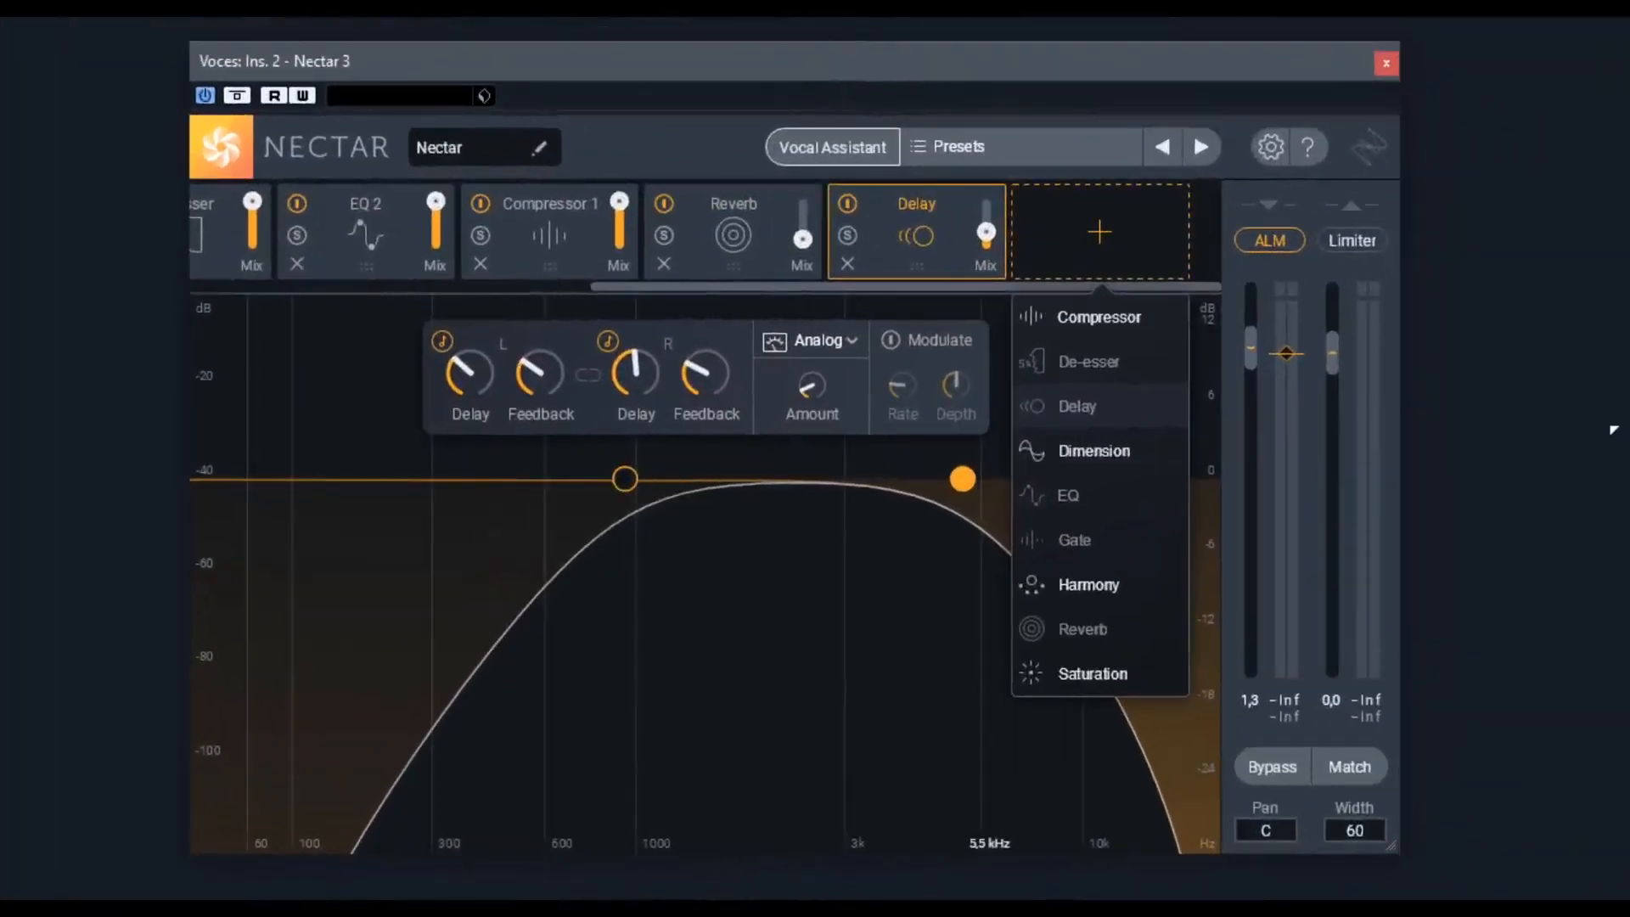
Add a Dimension module after the Delay and switch it off and back on
{"action": "left_click", "coordinate": [1086, 462]}
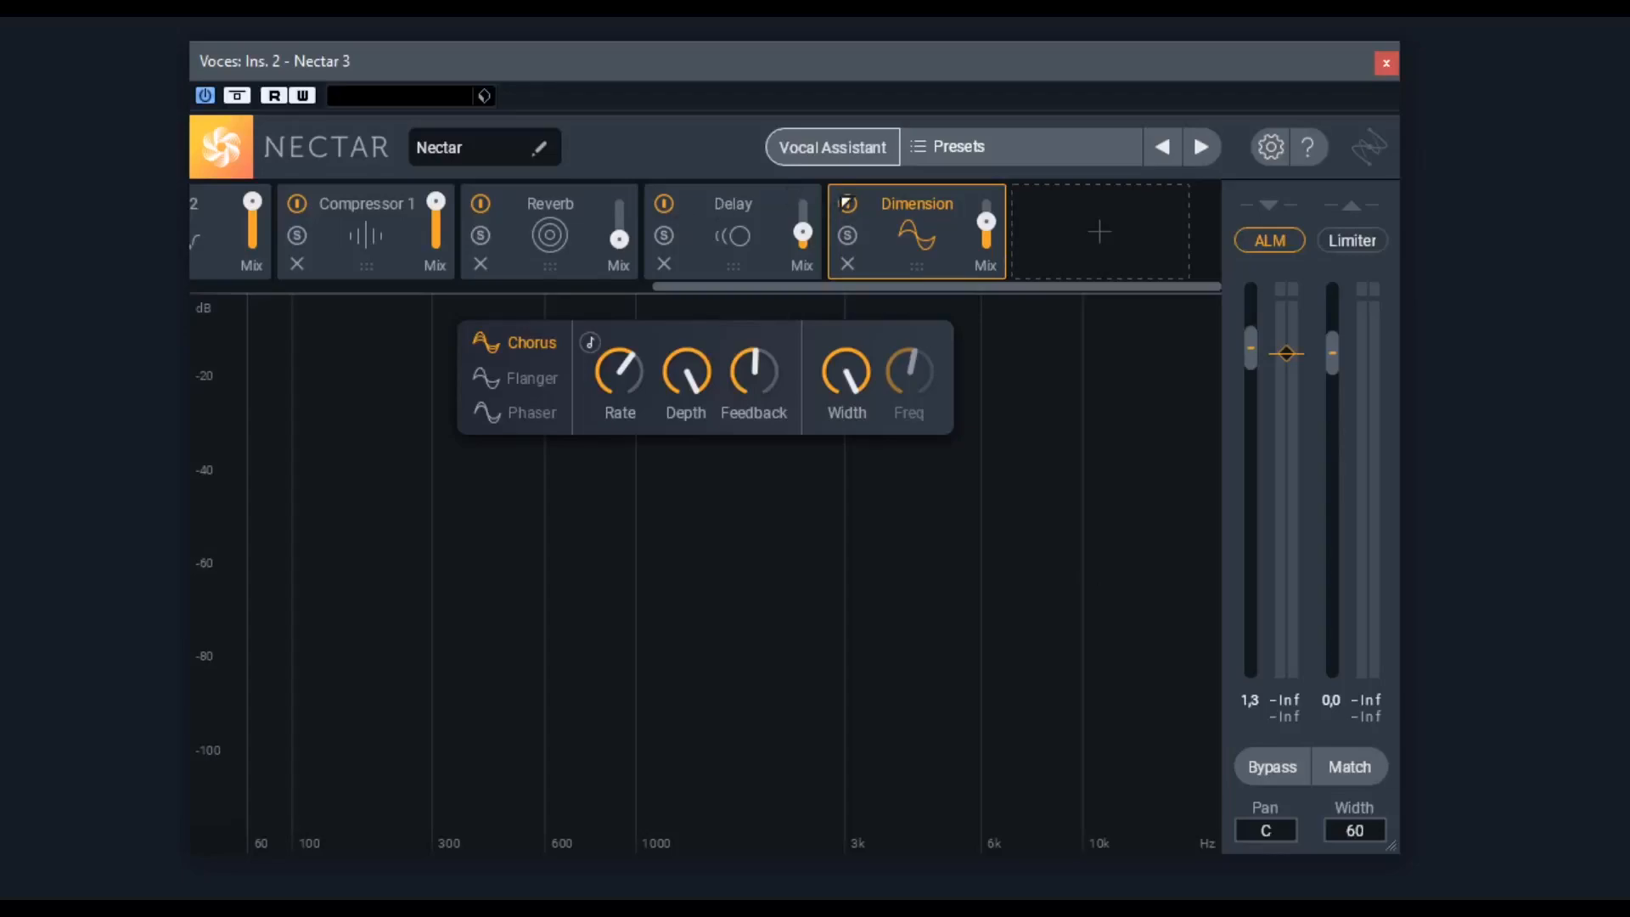
{"action": "left_click", "coordinate": [848, 204]}
{"action": "left_click", "coordinate": [848, 205]}
Try the Dimension module's Mix level and change its effect mode to Flanger and finally Phaser
{"action": "mouse_move", "coordinate": [987, 222]}
{"action": "mouse_move", "coordinate": [988, 222]}
{"action": "left_mouse_down"}
{"action": "mouse_move", "coordinate": [1001, 187]}
{"action": "mouse_move", "coordinate": [995, 236]}
{"action": "left_mouse_up"}
{"action": "left_click", "coordinate": [543, 380]}
{"action": "left_click", "coordinate": [524, 425]}
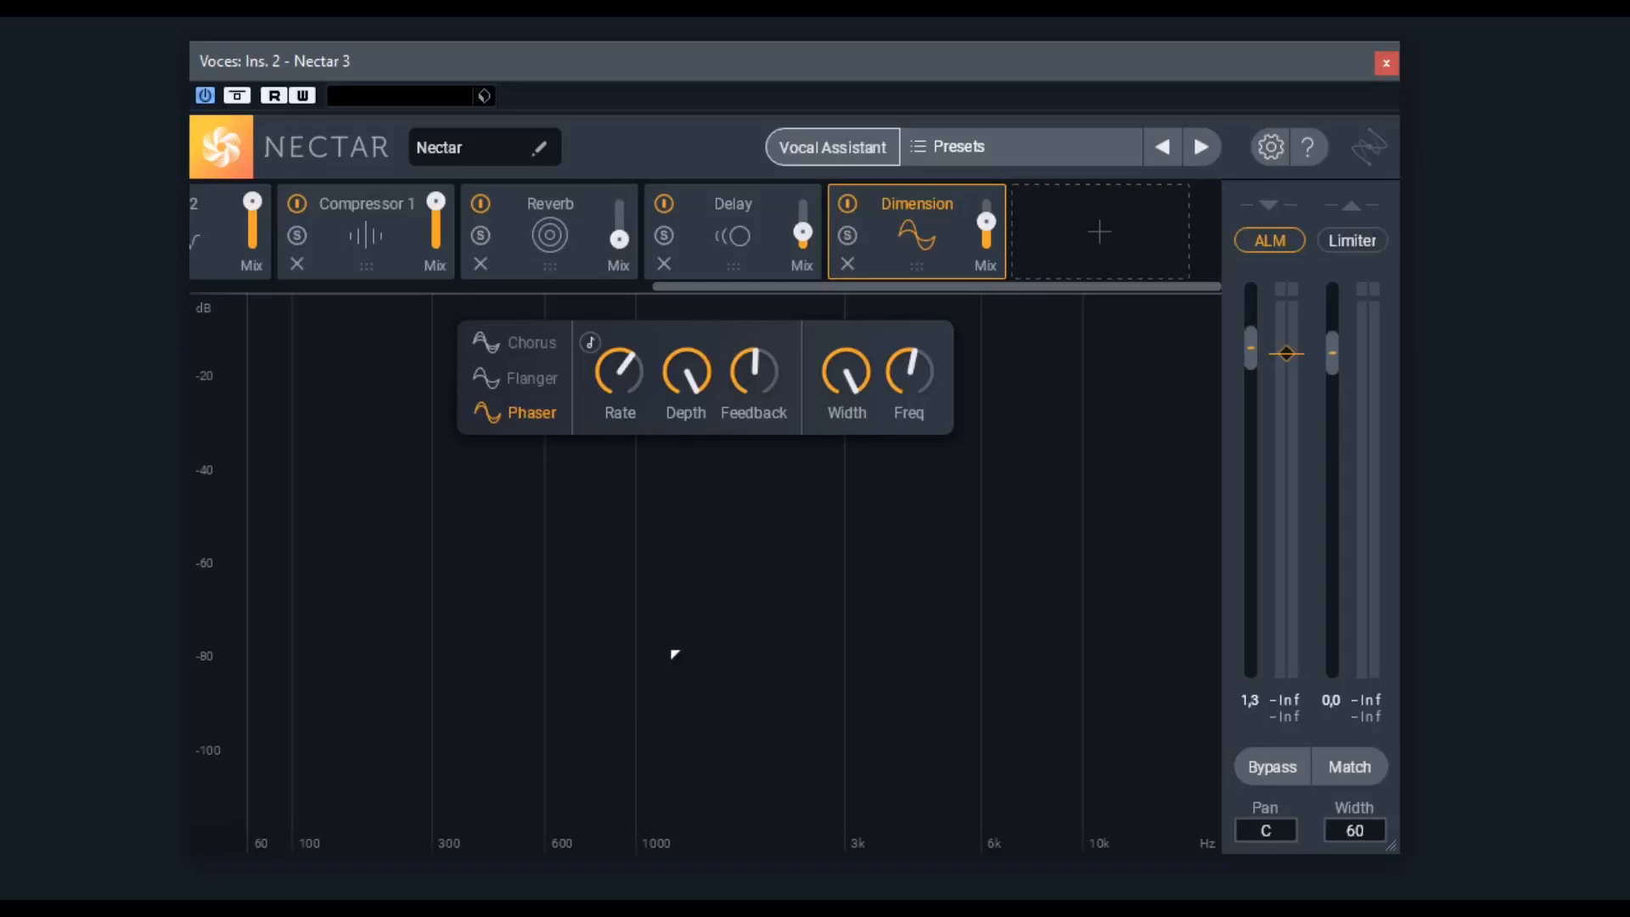
Lower the Phaser's Rate, Depth to 79 % and Width to about half, and raise its Freq above 500 Hz
{"action": "mouse_move", "coordinate": [622, 380]}
{"action": "left_click_drag", "start_coordinate": [622, 380], "coordinate": [659, 422]}
{"action": "left_click_drag", "start_coordinate": [687, 397], "coordinate": [720, 420]}
{"action": "left_click_drag", "start_coordinate": [720, 419], "coordinate": [720, 442]}
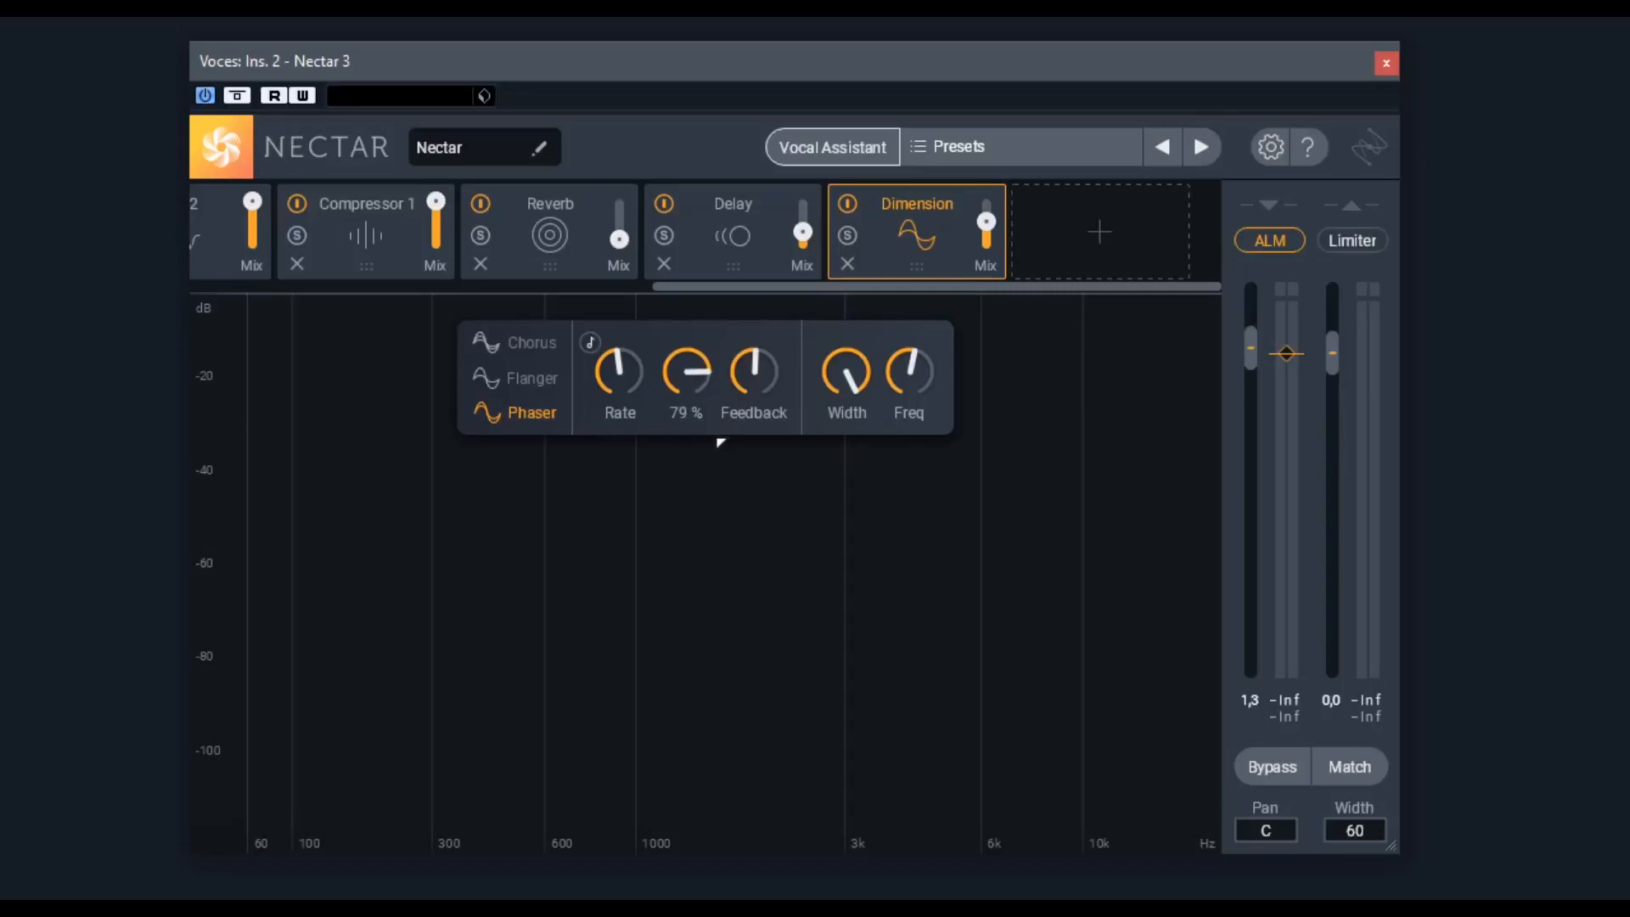
{"action": "mouse_move", "coordinate": [753, 385]}
{"action": "mouse_move", "coordinate": [841, 362]}
{"action": "left_click_drag", "start_coordinate": [841, 362], "coordinate": [898, 519]}
{"action": "mouse_move", "coordinate": [908, 368]}
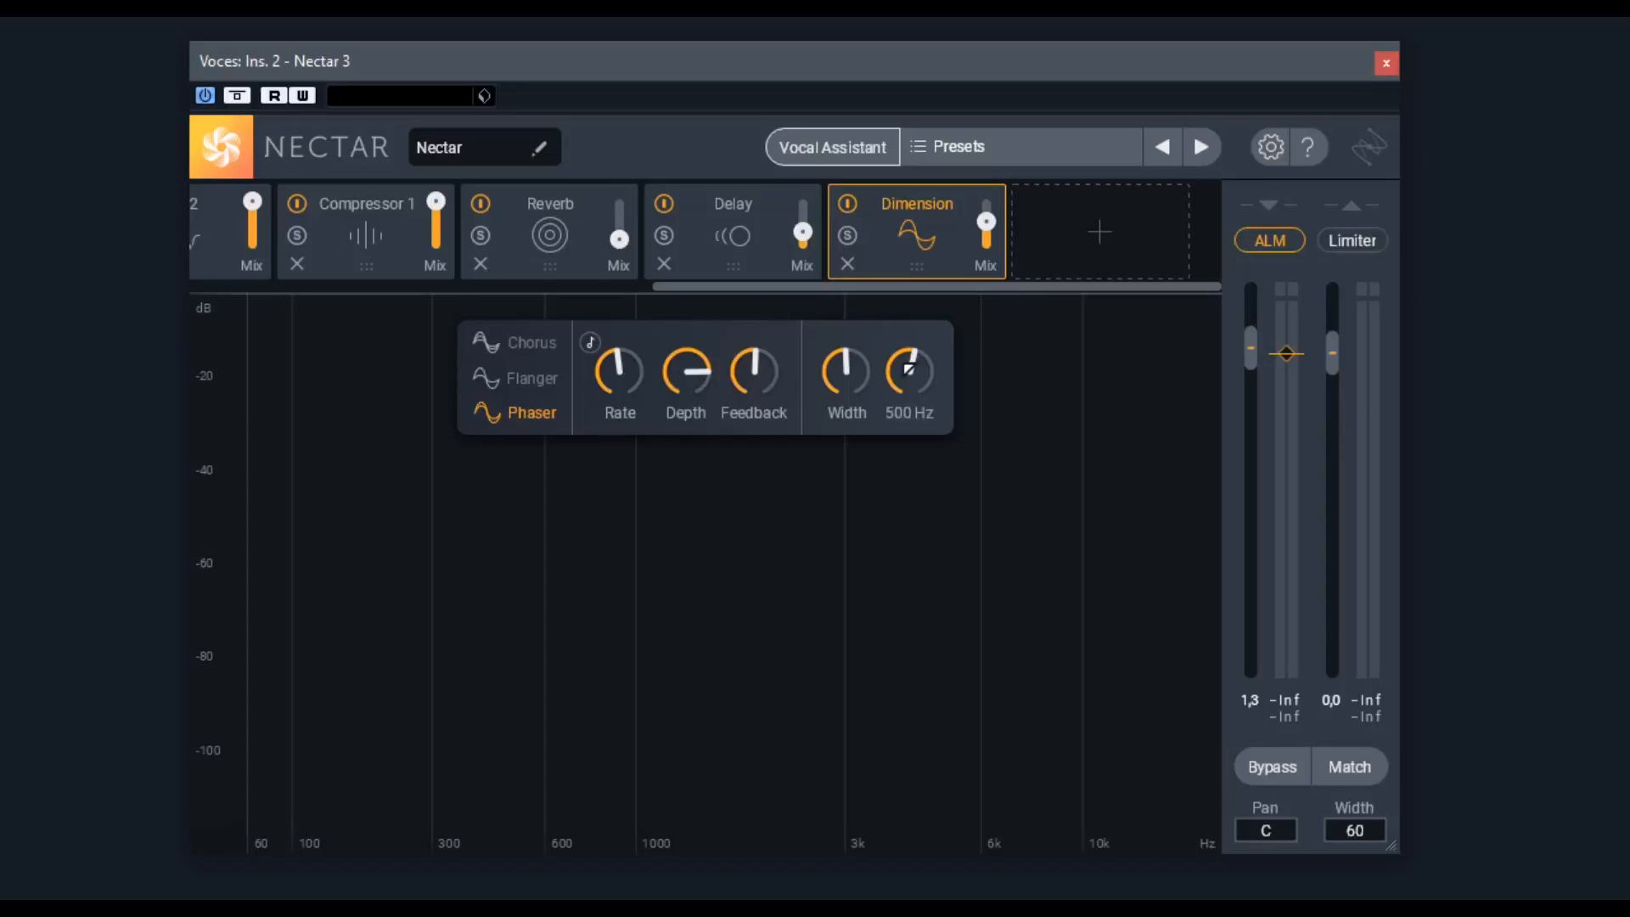
{"action": "left_click_drag", "start_coordinate": [908, 367], "coordinate": [962, 351]}
{"action": "mouse_move", "coordinate": [904, 385]}
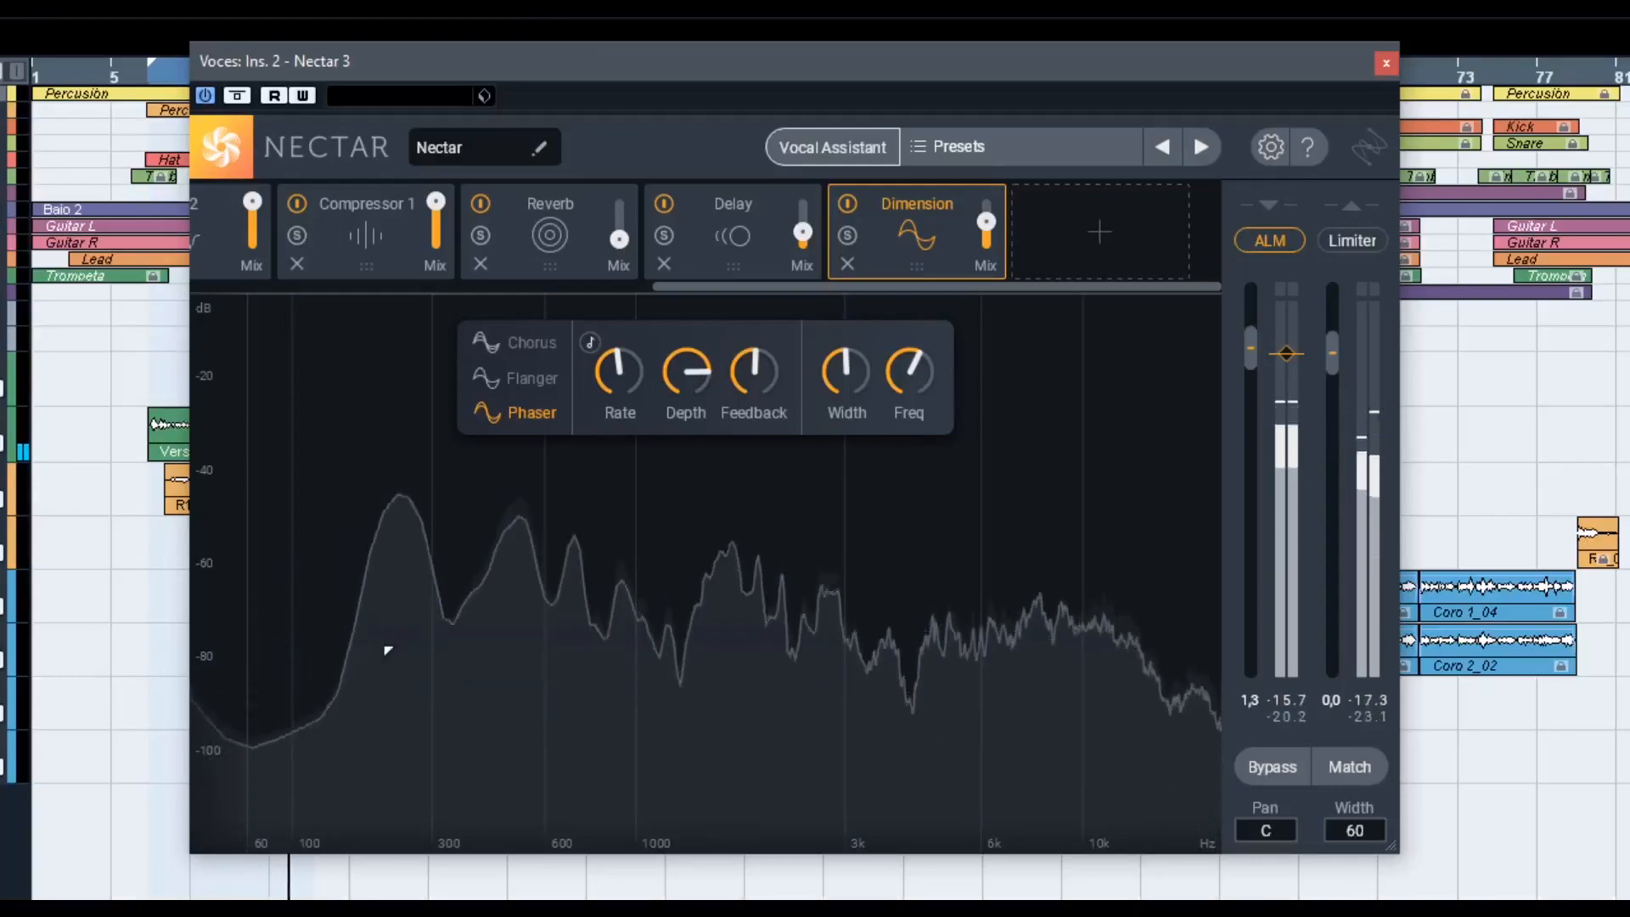
Audition the Dimension module in Flanger mode and switch it to Chorus
{"action": "left_click", "coordinate": [541, 378]}
{"action": "left_click", "coordinate": [528, 342]}
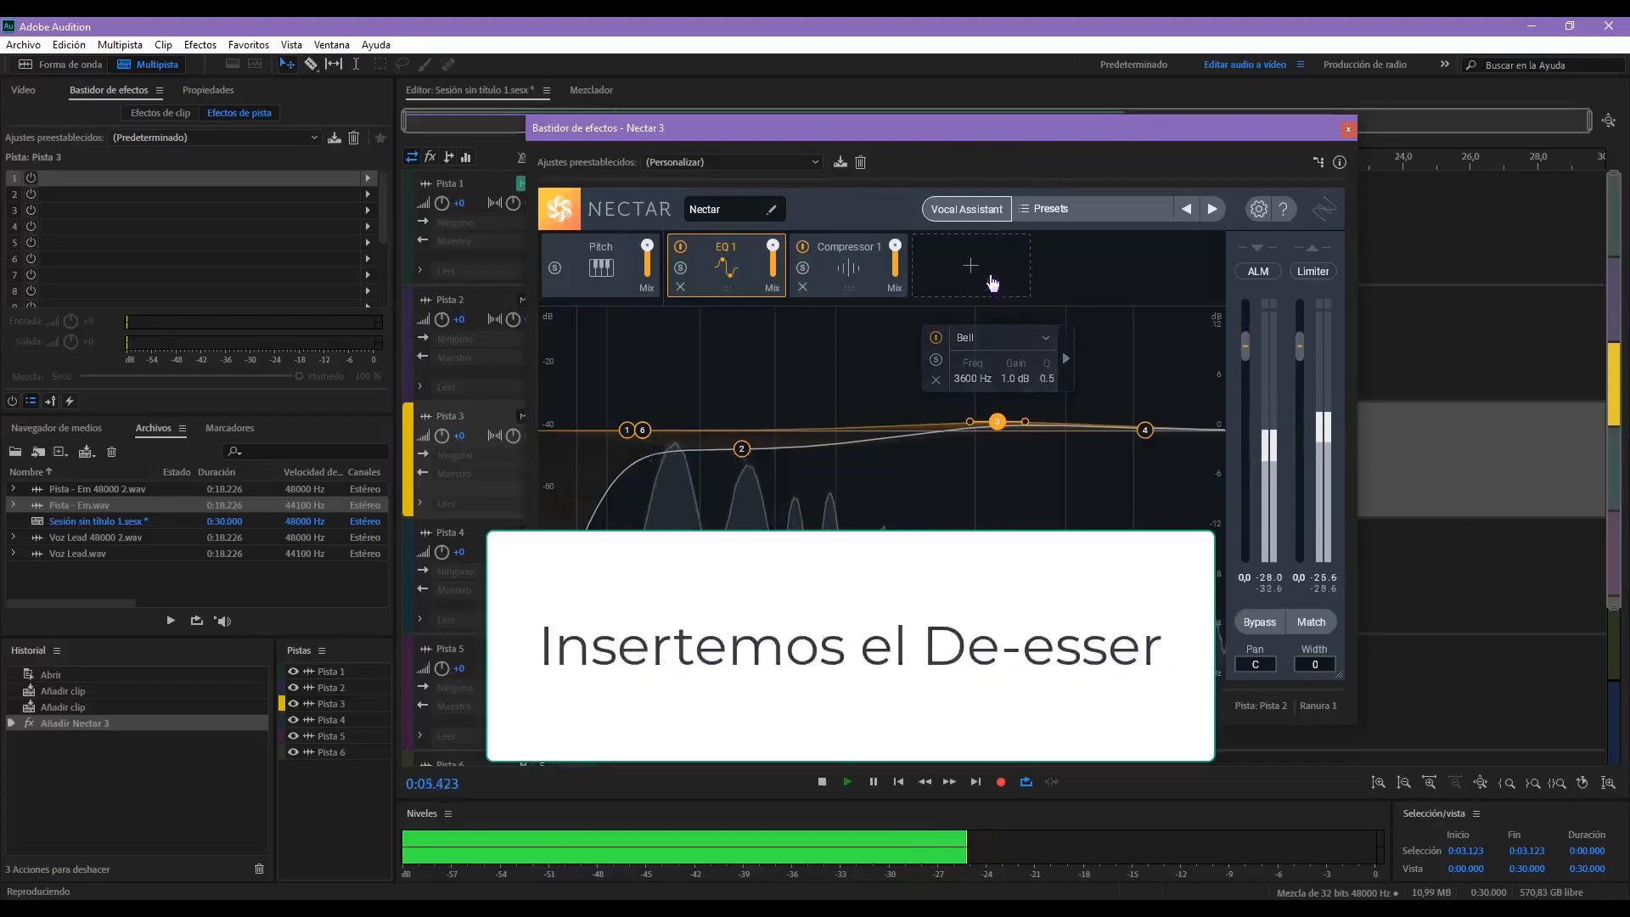
In Nectar 3 within Adobe Audition, add a De-esser module and place it before EQ 1
{"action": "left_click", "coordinate": [977, 266]}
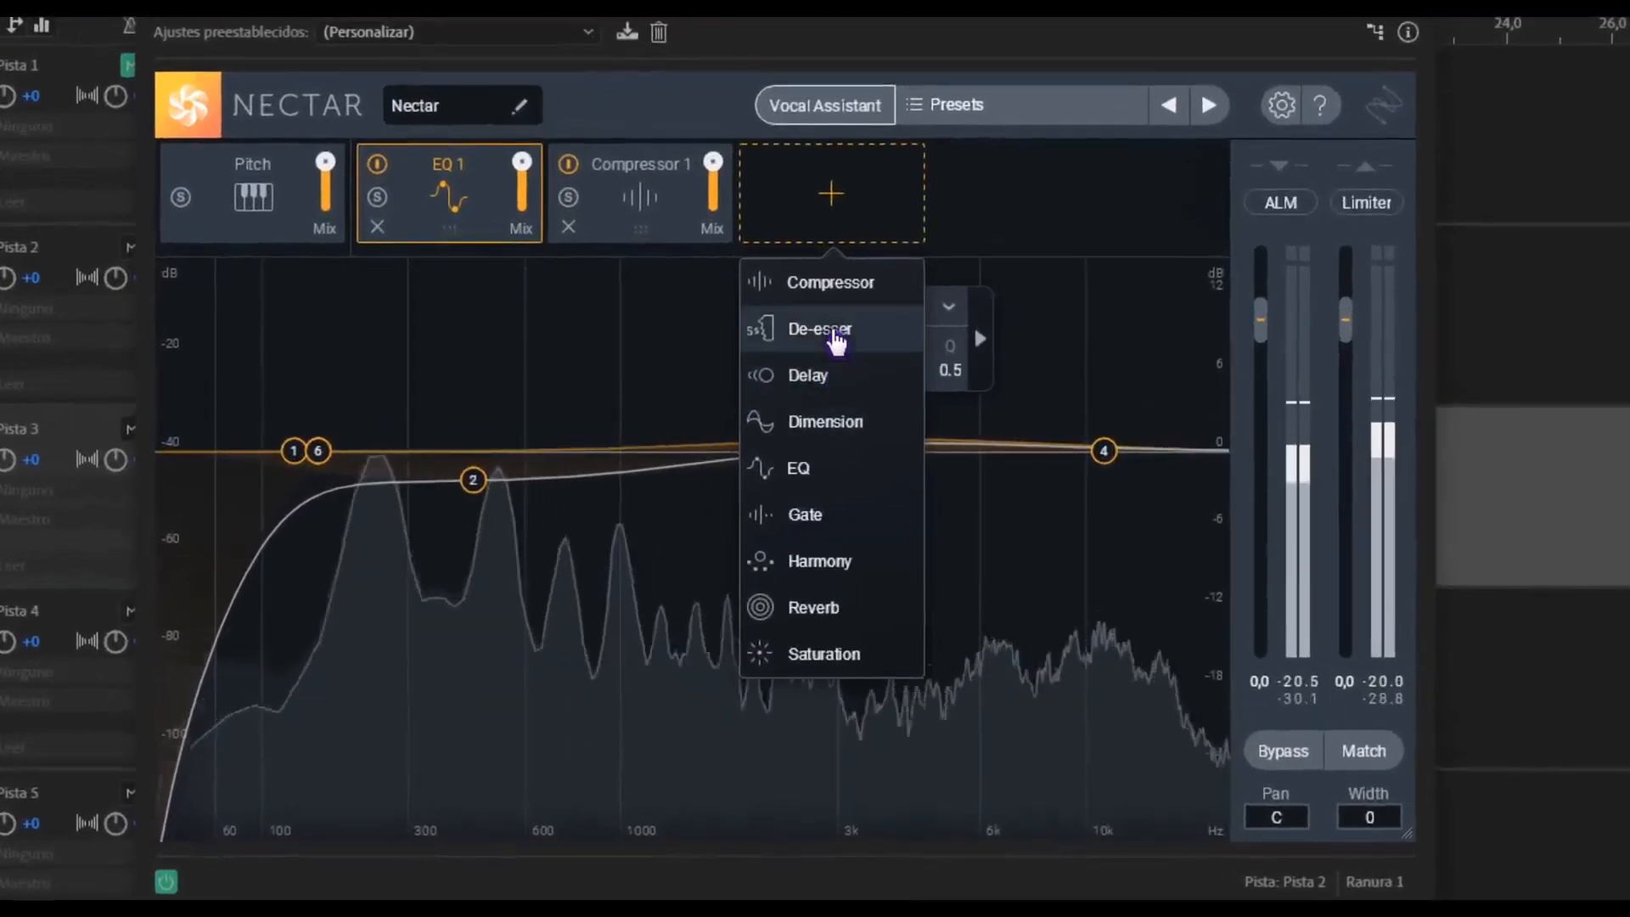
{"action": "left_click", "coordinate": [960, 352]}
{"action": "left_click_drag", "start_coordinate": [836, 206], "coordinate": [488, 246]}
Set the De-esser's frequency to 3.2 kHz and its threshold to -8.6 dB, checking the sibilants with Listen
{"action": "left_click_drag", "start_coordinate": [1025, 451], "coordinate": [1023, 551]}
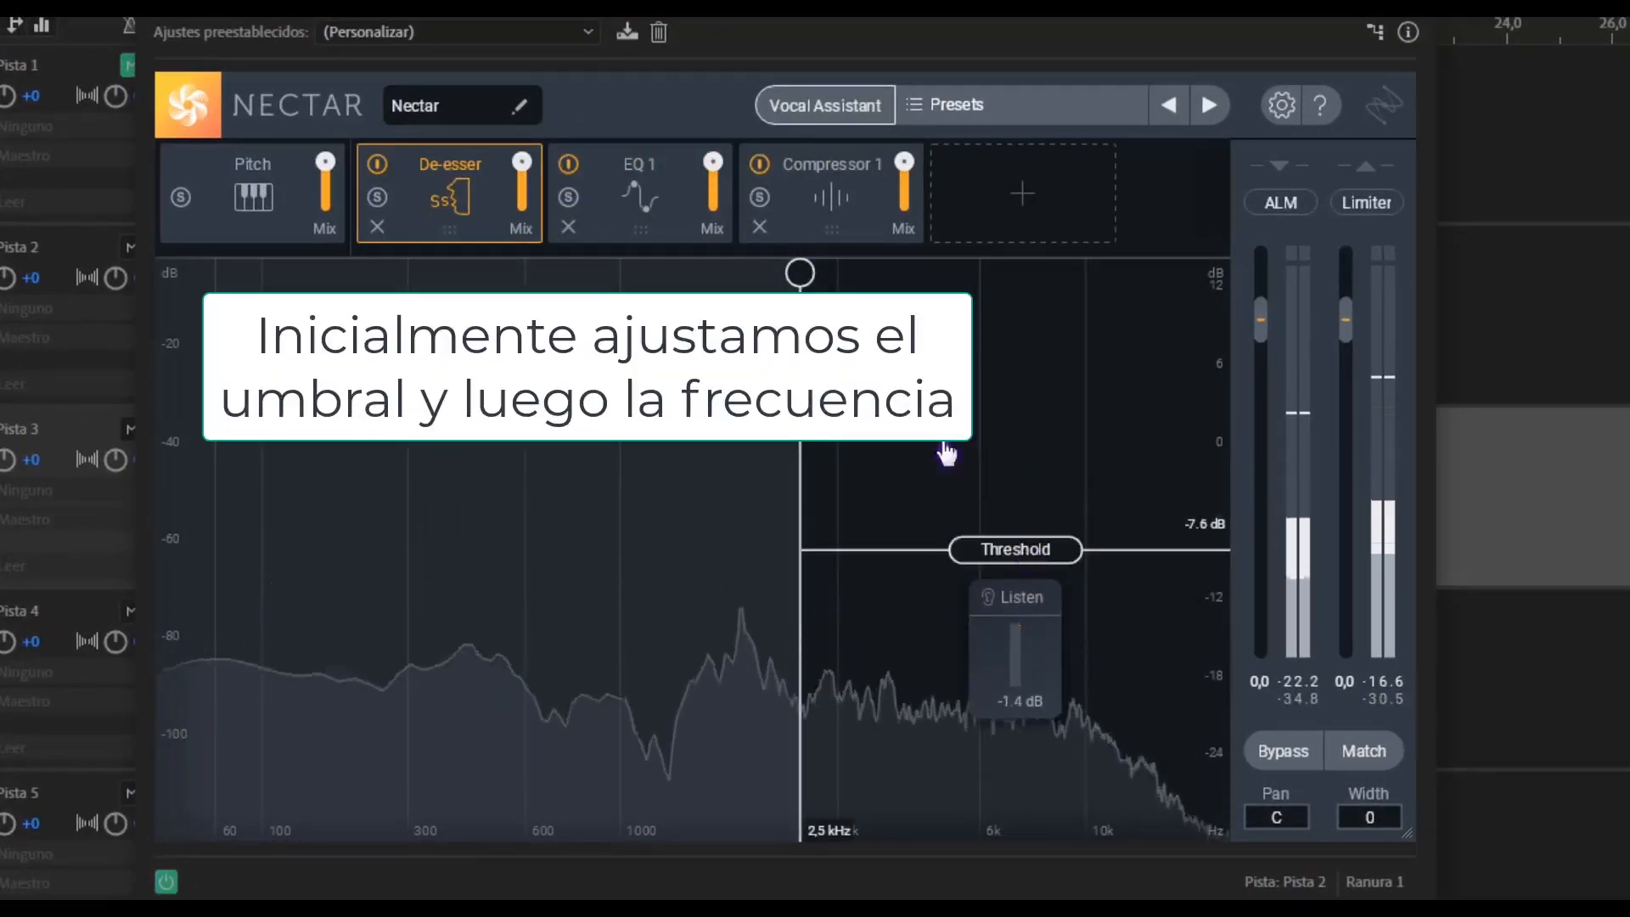
{"action": "left_click_drag", "start_coordinate": [802, 274], "coordinate": [849, 285]}
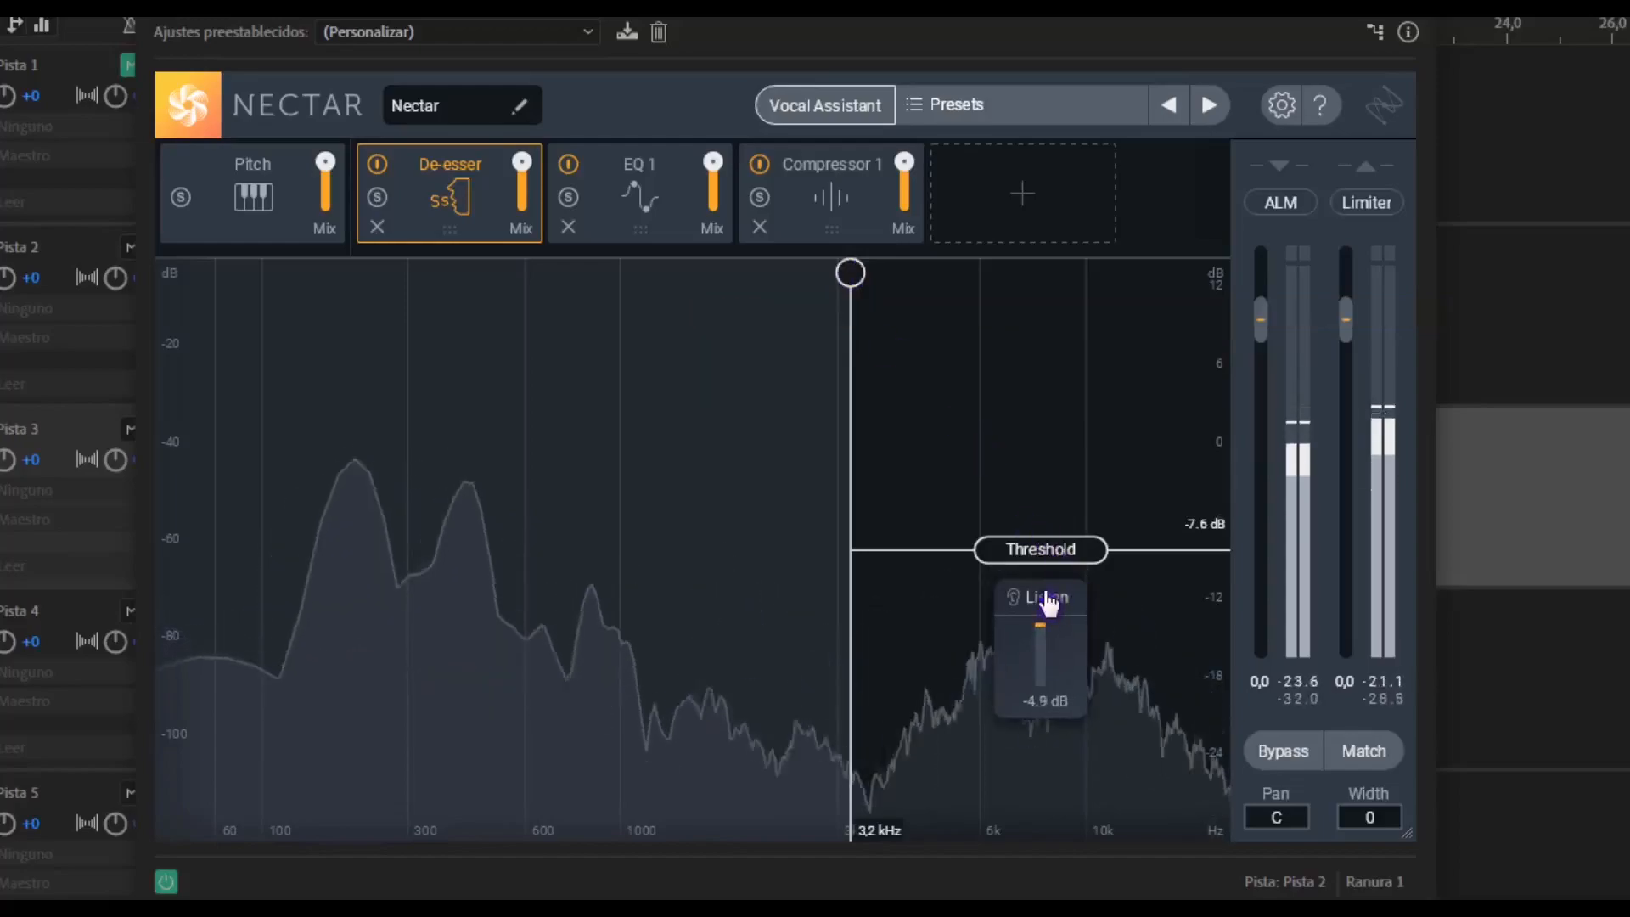
{"action": "left_click", "coordinate": [1014, 599]}
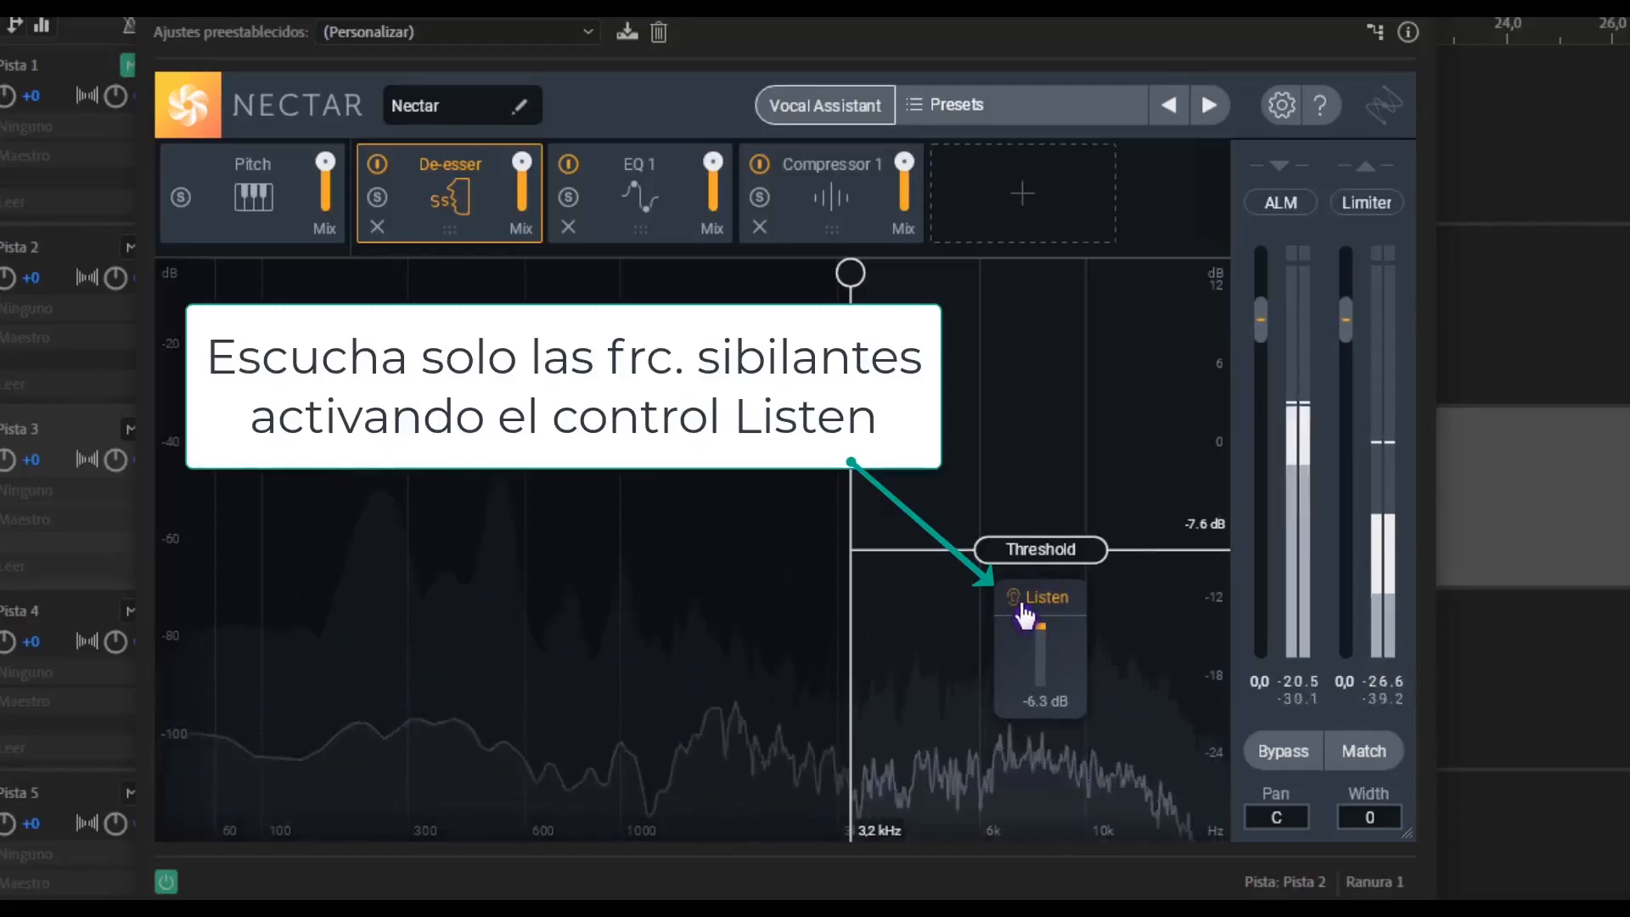
{"action": "left_click", "coordinate": [1060, 600]}
{"action": "left_click_drag", "start_coordinate": [1060, 558], "coordinate": [1061, 563]}
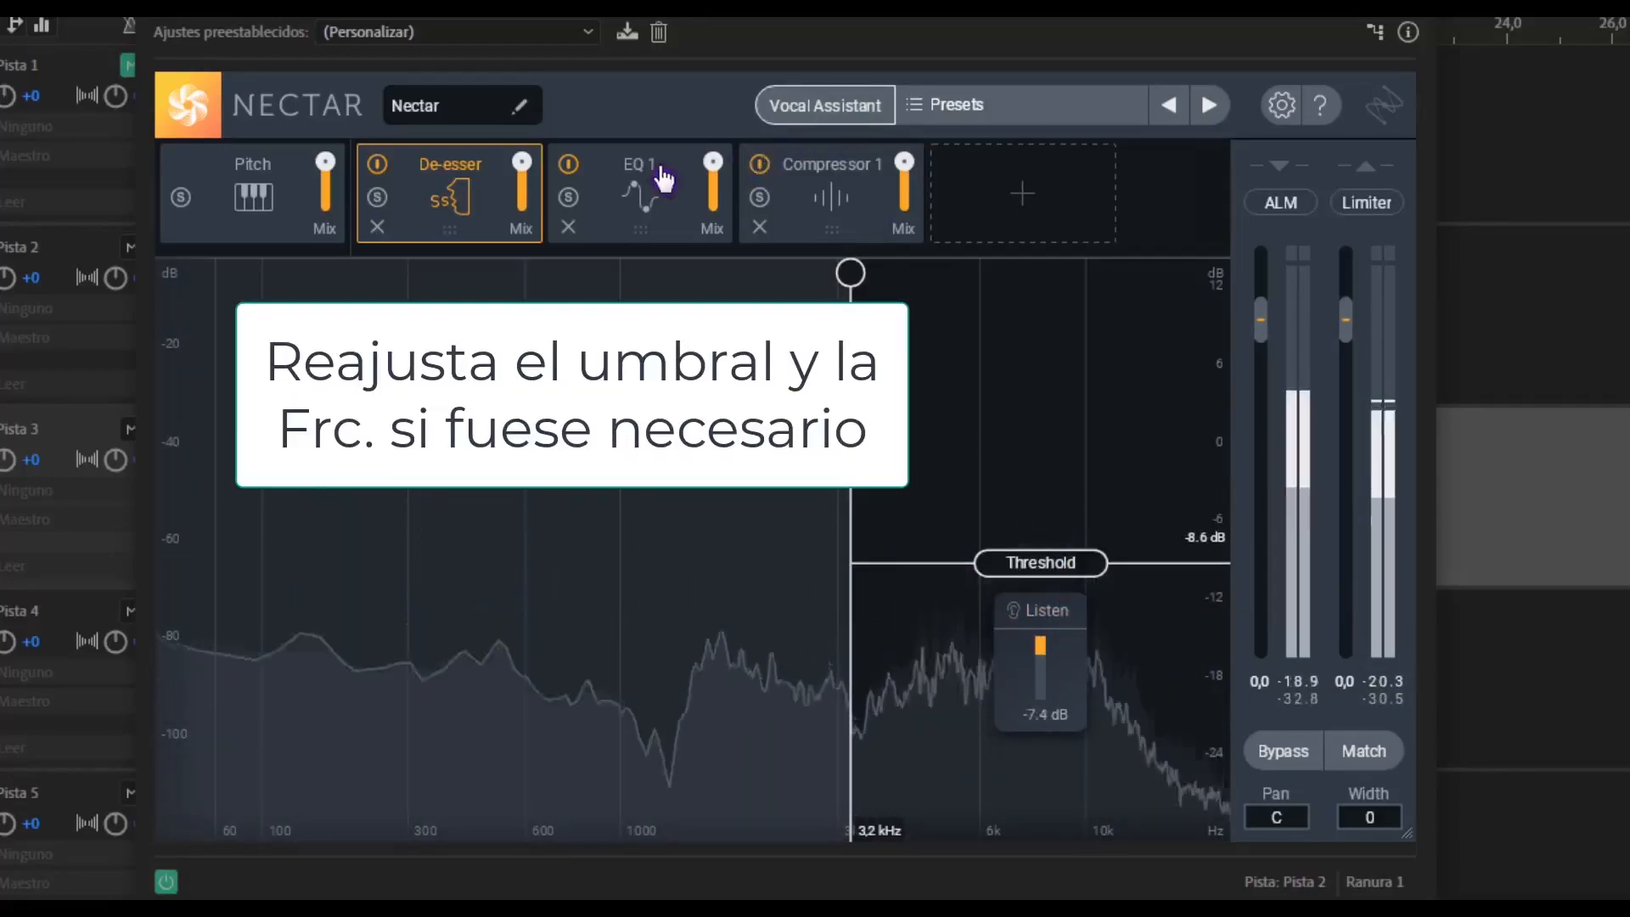
Compare the vocal with the De-esser bypassed, soloed and active again
{"action": "left_click", "coordinate": [378, 164]}
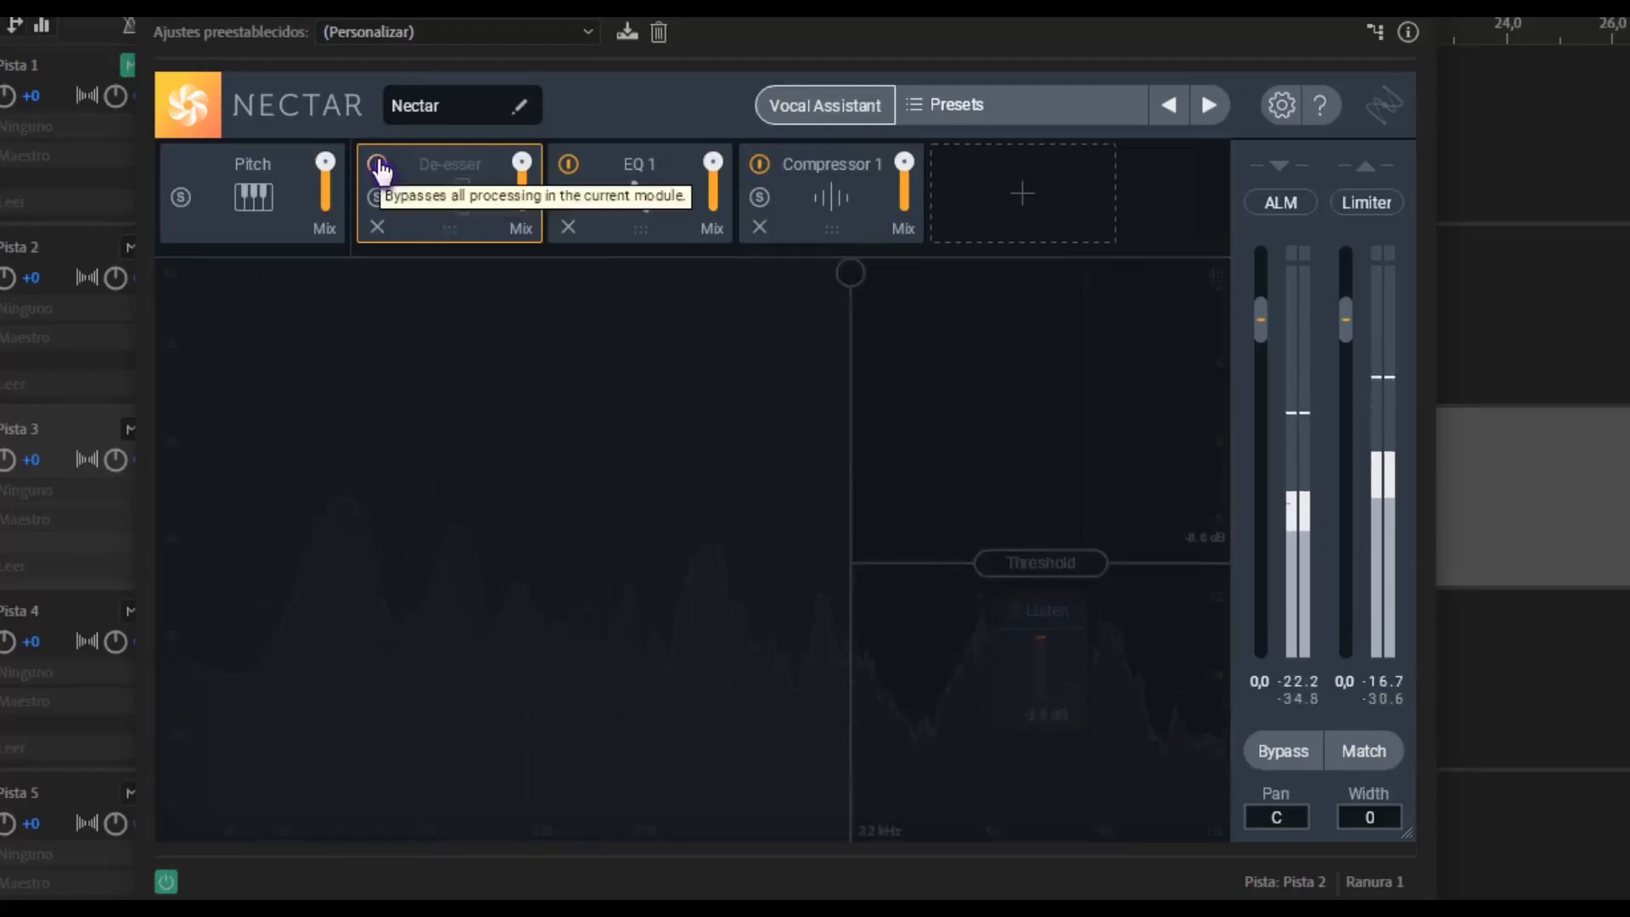
{"action": "left_click", "coordinate": [379, 165]}
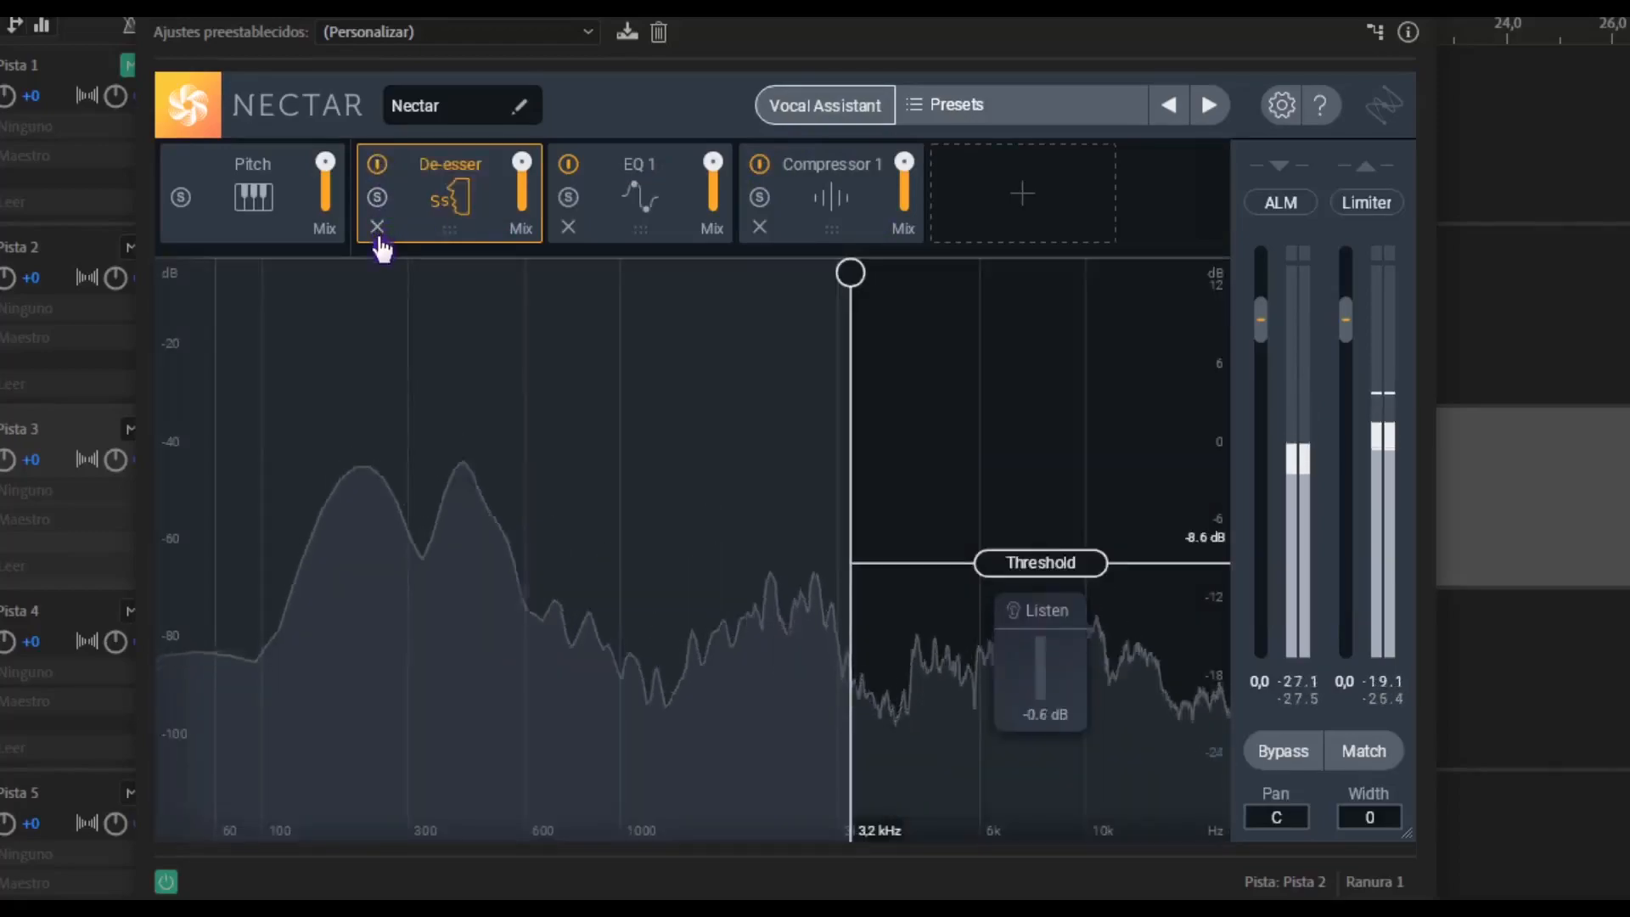
{"action": "left_click", "coordinate": [378, 203]}
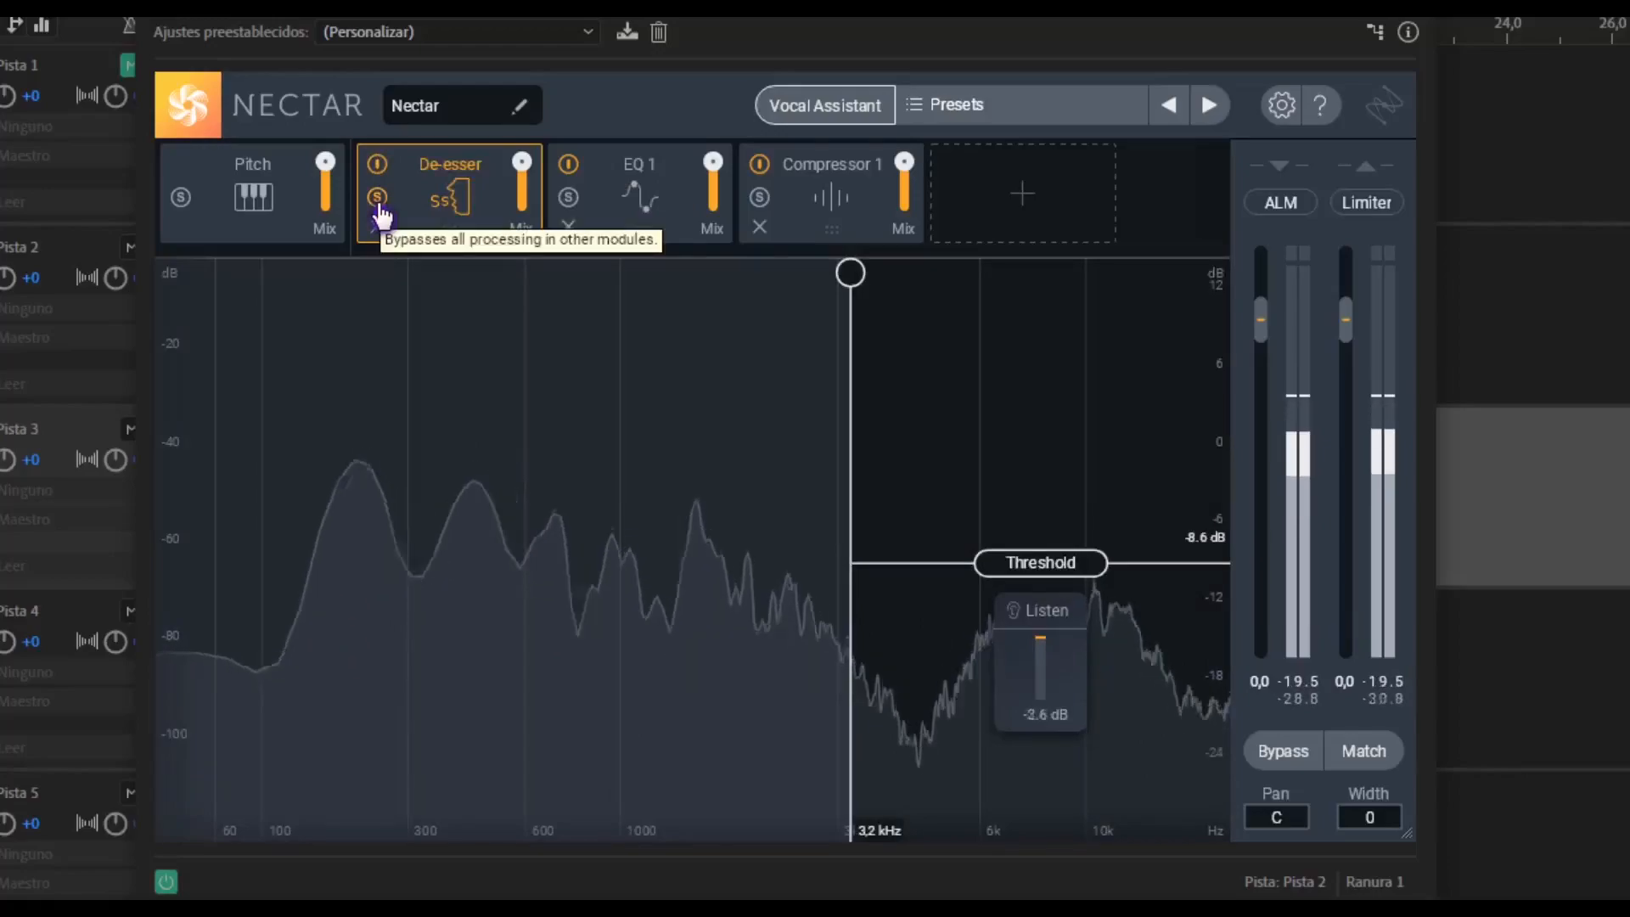
{"action": "left_click", "coordinate": [377, 196]}
{"action": "left_click", "coordinate": [379, 169]}
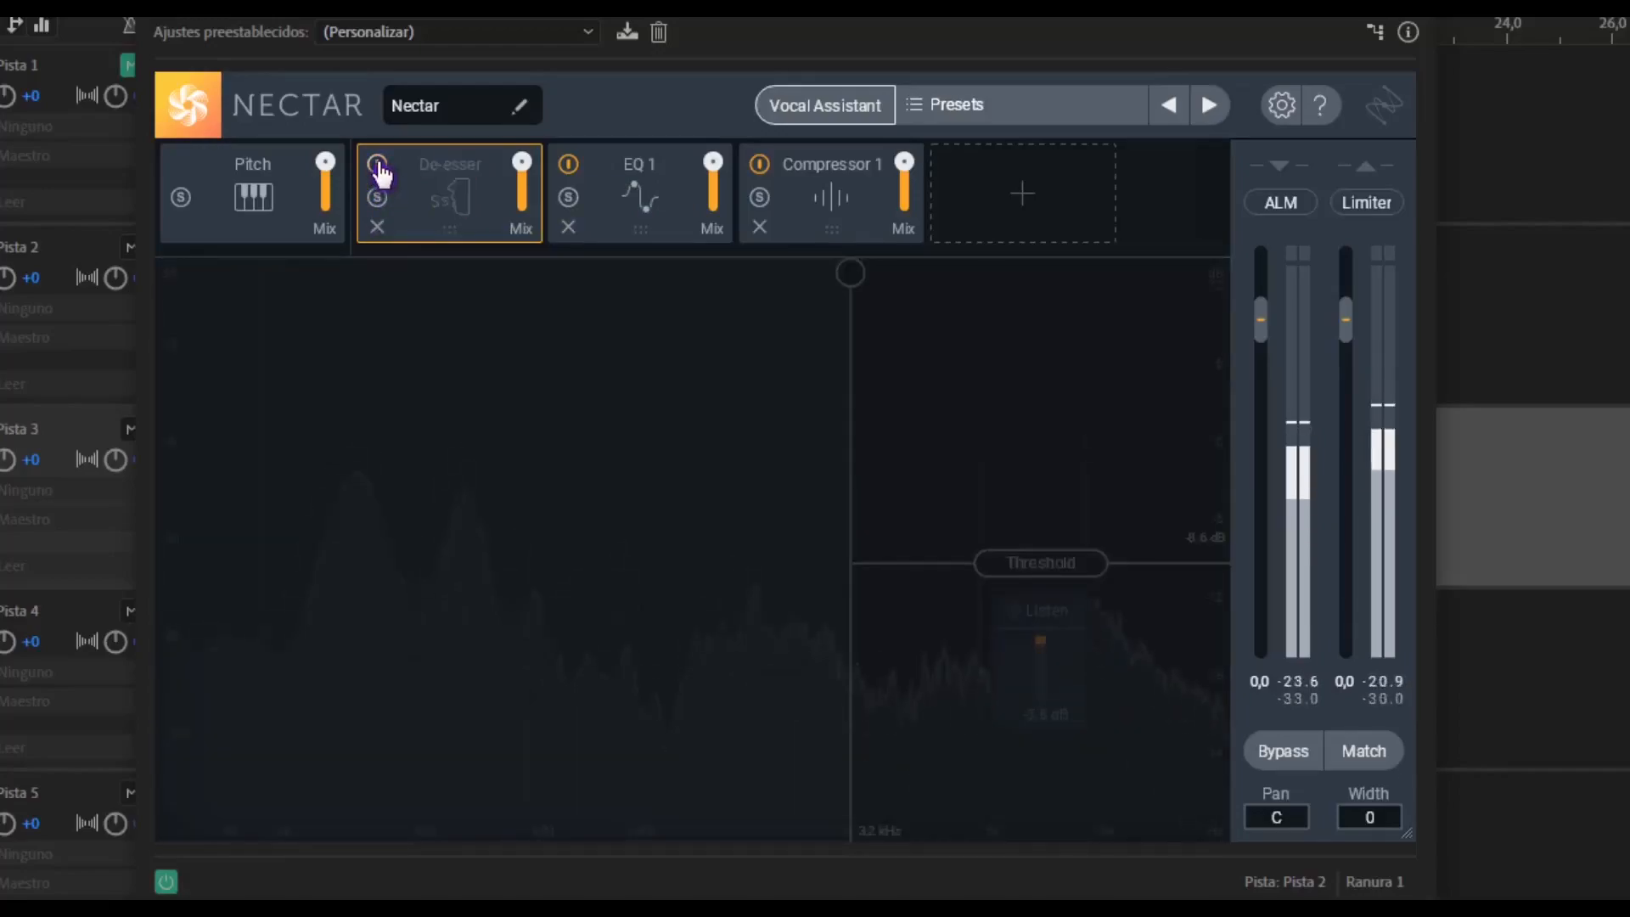
{"action": "left_click", "coordinate": [378, 167]}
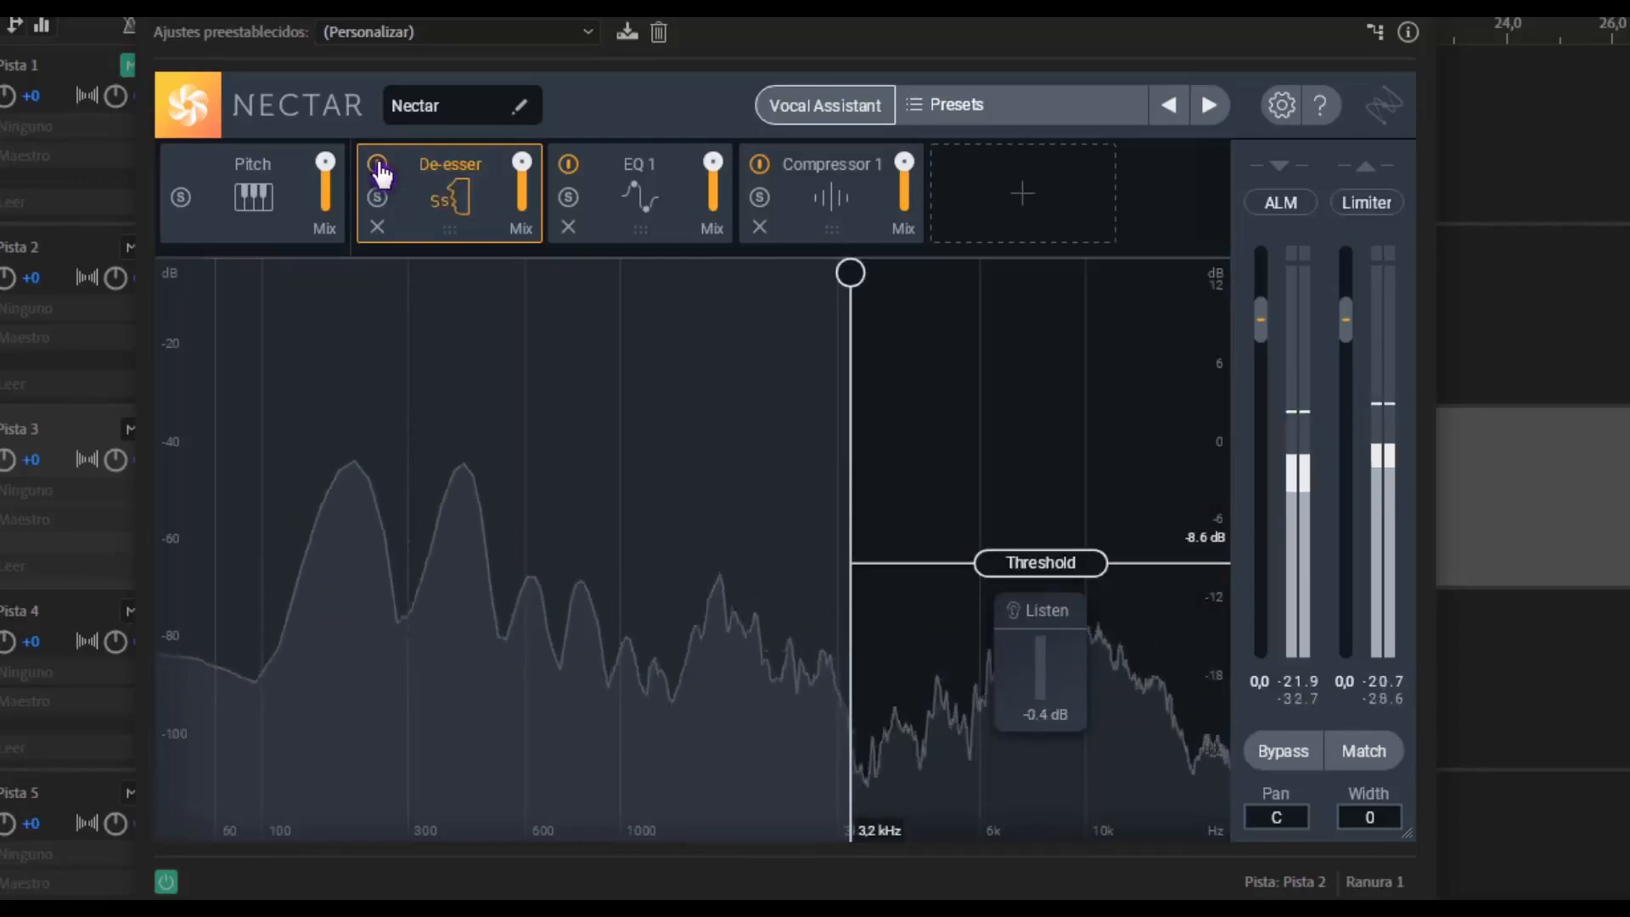
{"action": "left_click", "coordinate": [379, 168]}
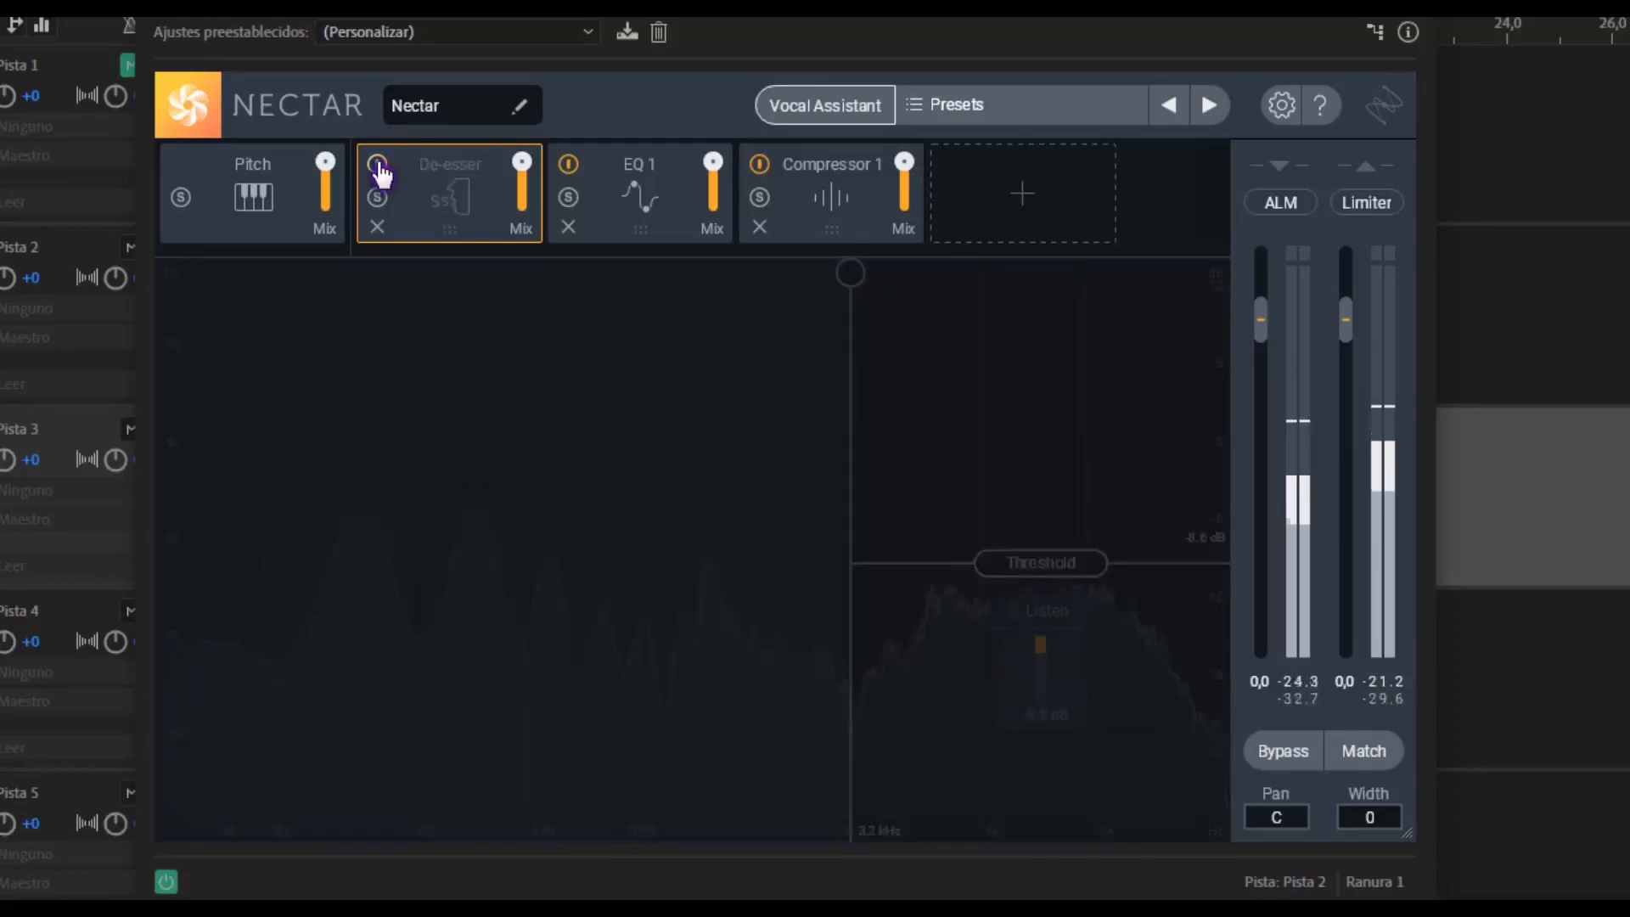
{"action": "left_click", "coordinate": [379, 168]}
Try different De-esser threshold levels and leave the threshold at -11.3 dB
{"action": "left_click_drag", "start_coordinate": [1042, 564], "coordinate": [1045, 613]}
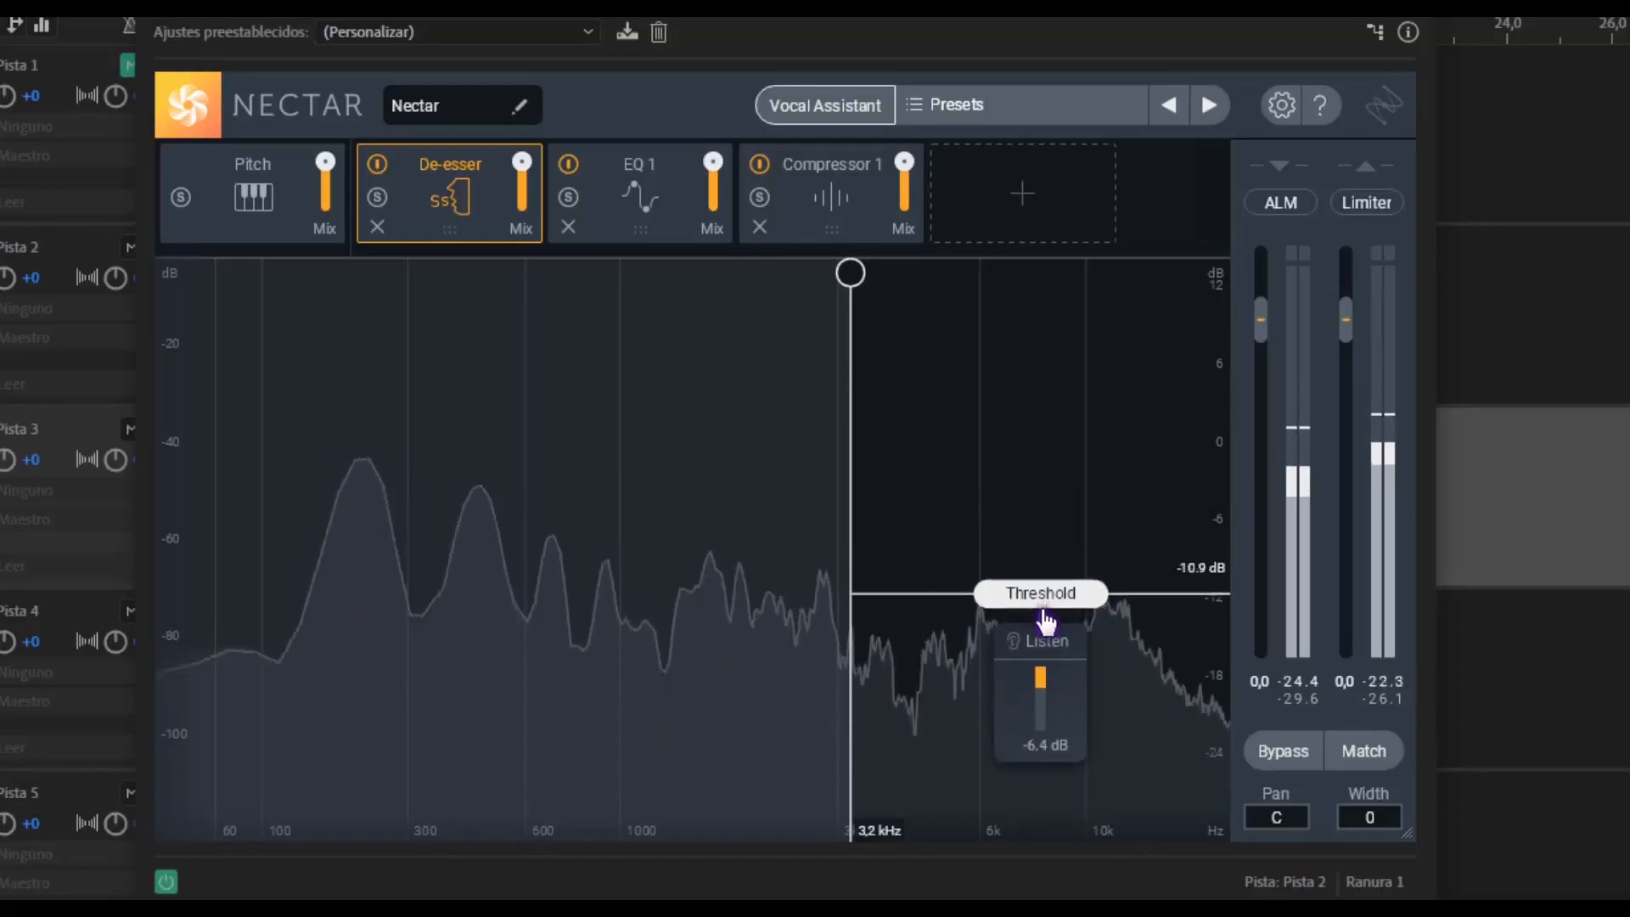
{"action": "double_click", "coordinate": [1045, 609]}
{"action": "left_click_drag", "start_coordinate": [1034, 492], "coordinate": [1037, 607]}
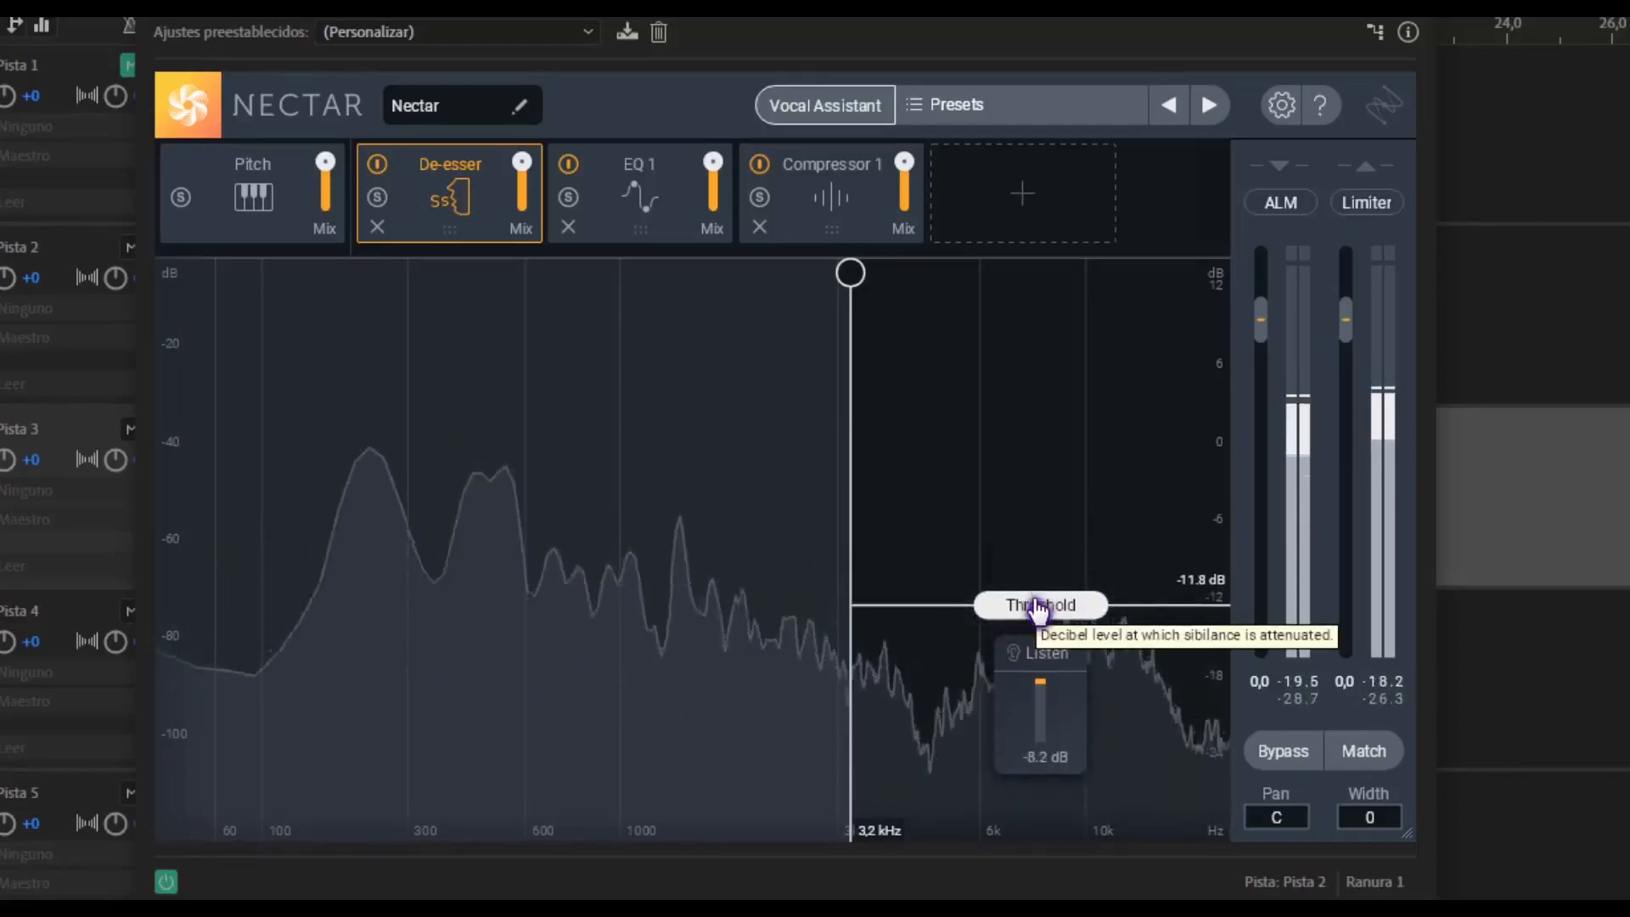
{"action": "mouse_move", "coordinate": [1038, 607]}
{"action": "left_mouse_down"}
{"action": "mouse_move", "coordinate": [1048, 637]}
{"action": "mouse_move", "coordinate": [1043, 611]}
{"action": "left_mouse_up"}
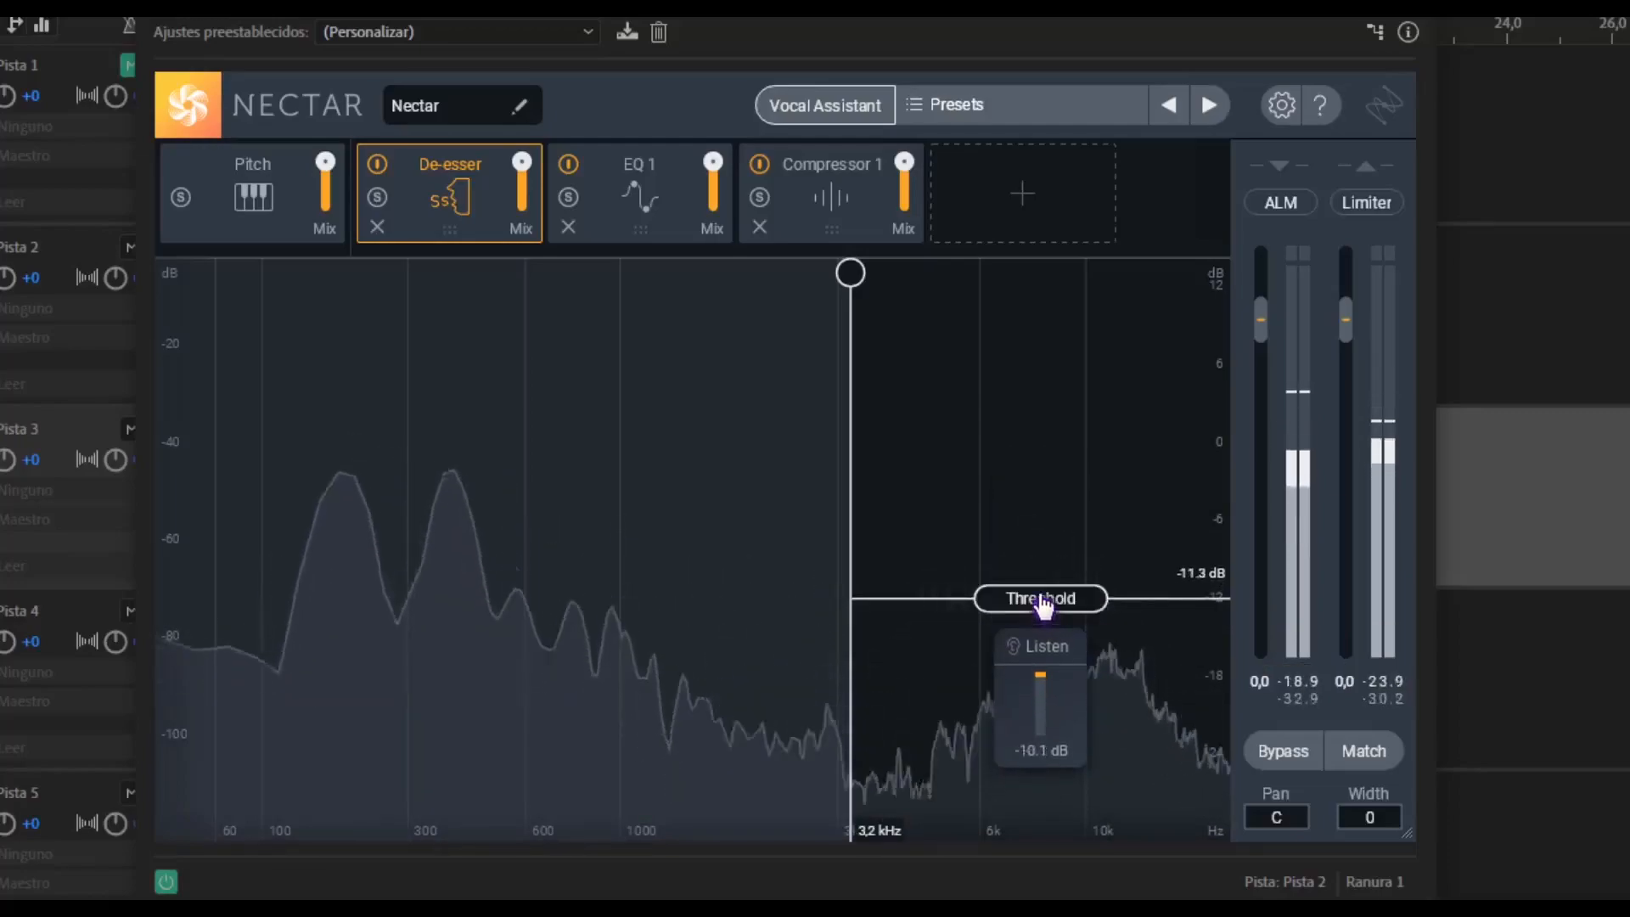
Add a Delay module after Compressor 1 and lower its Mix to about 6
{"action": "left_click", "coordinate": [1050, 196]}
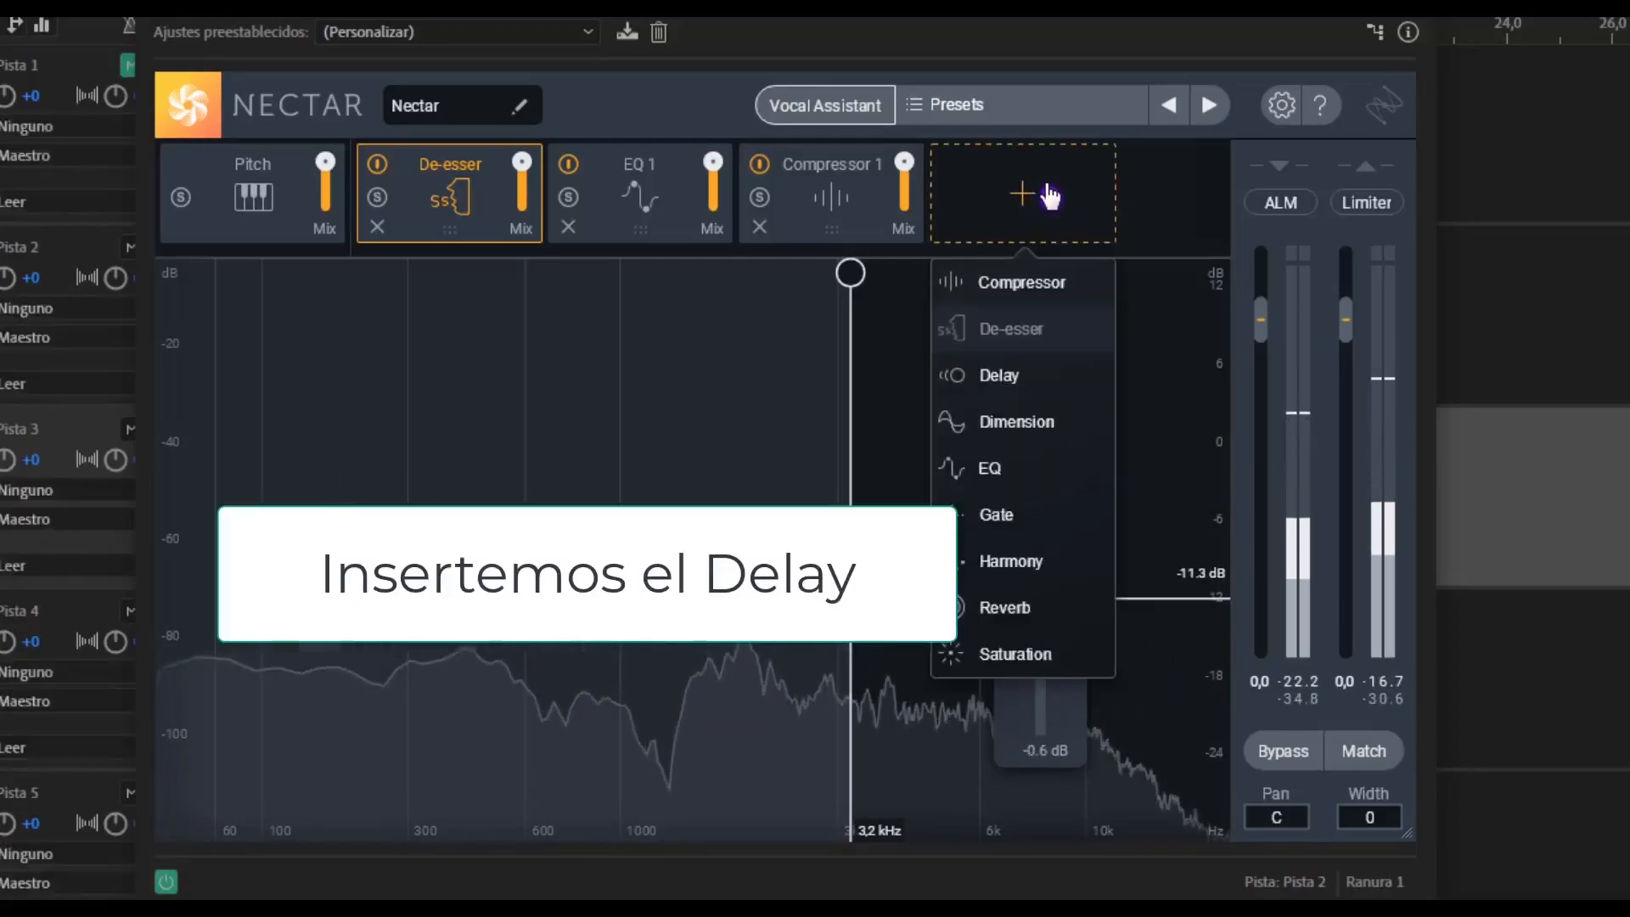
{"action": "left_click", "coordinate": [1032, 376]}
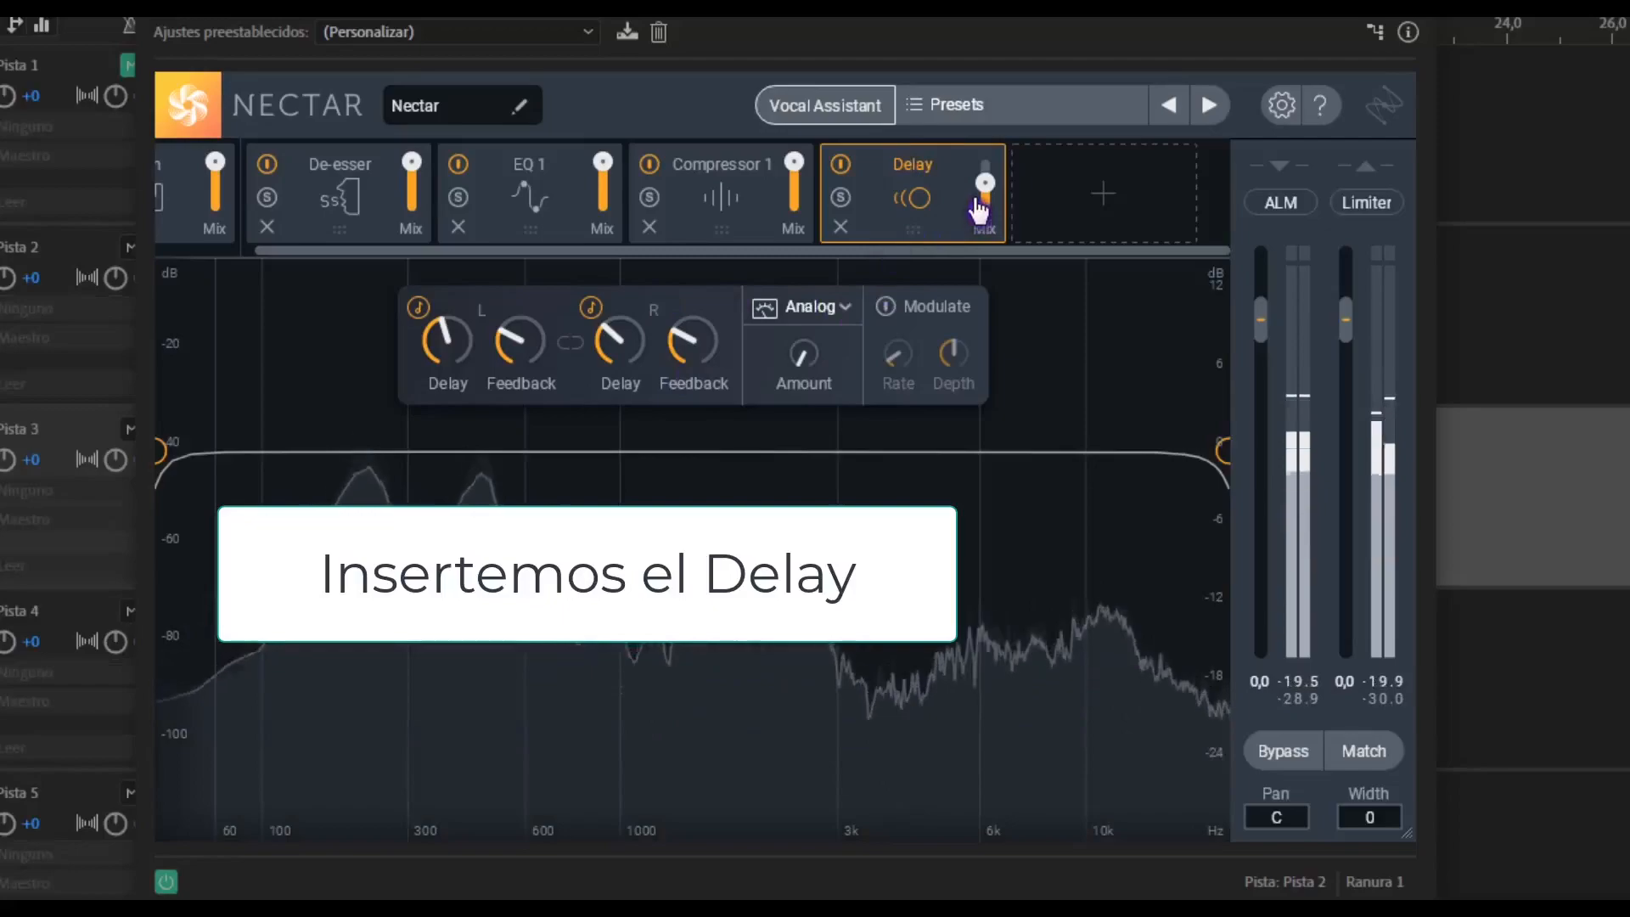
{"action": "left_click_drag", "start_coordinate": [988, 236], "coordinate": [992, 382]}
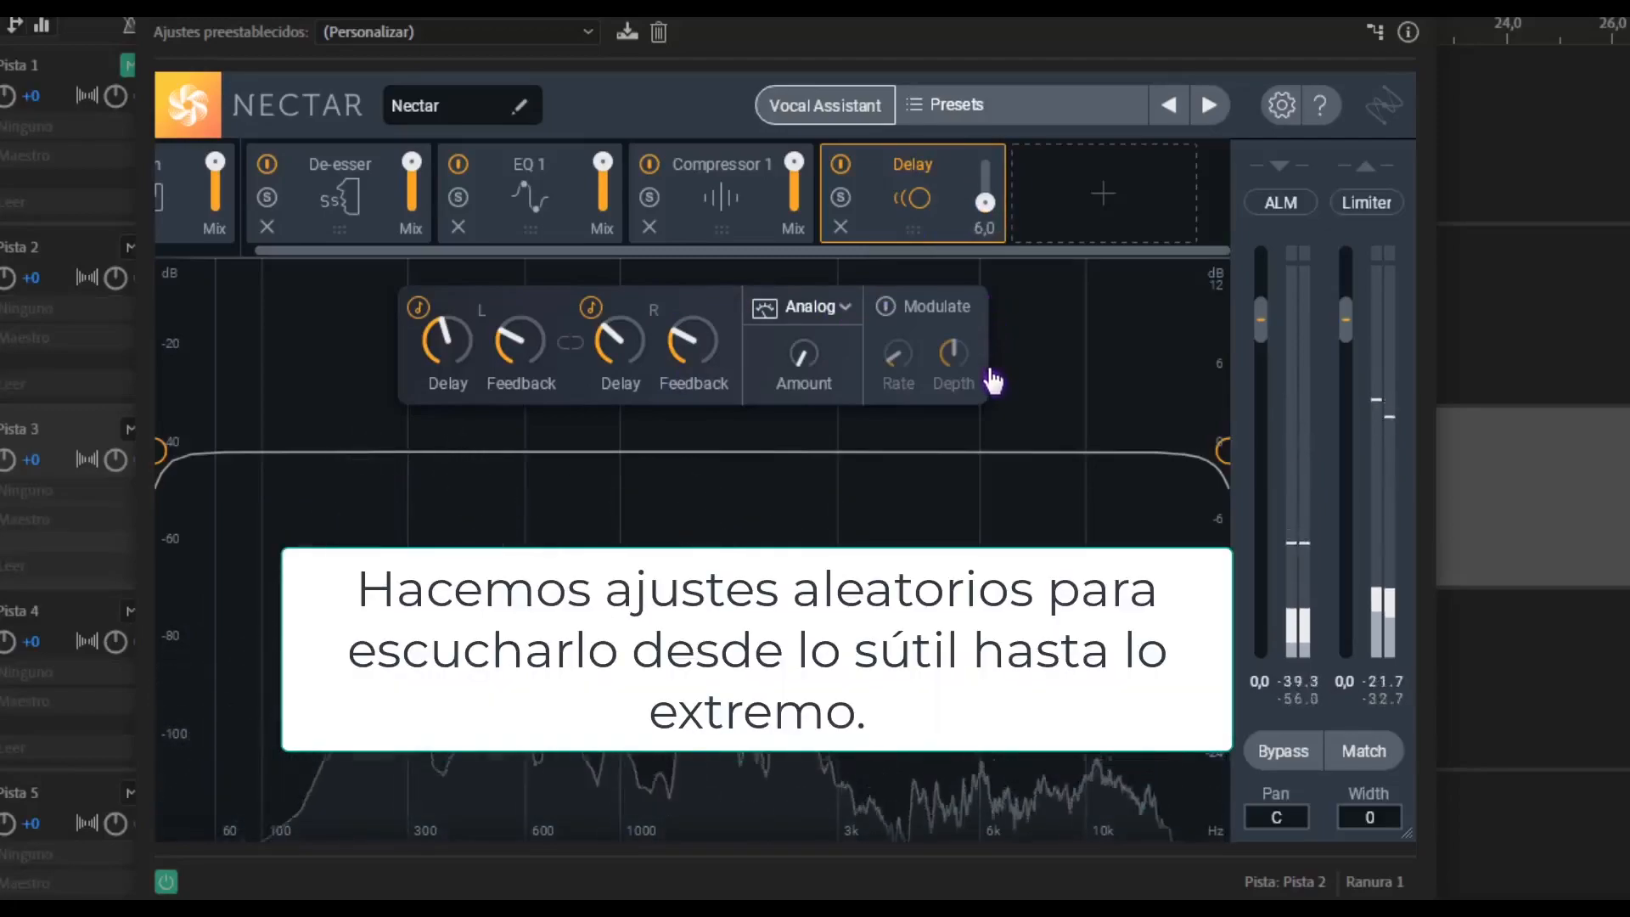
{"action": "left_click_drag", "start_coordinate": [983, 205], "coordinate": [990, 231]}
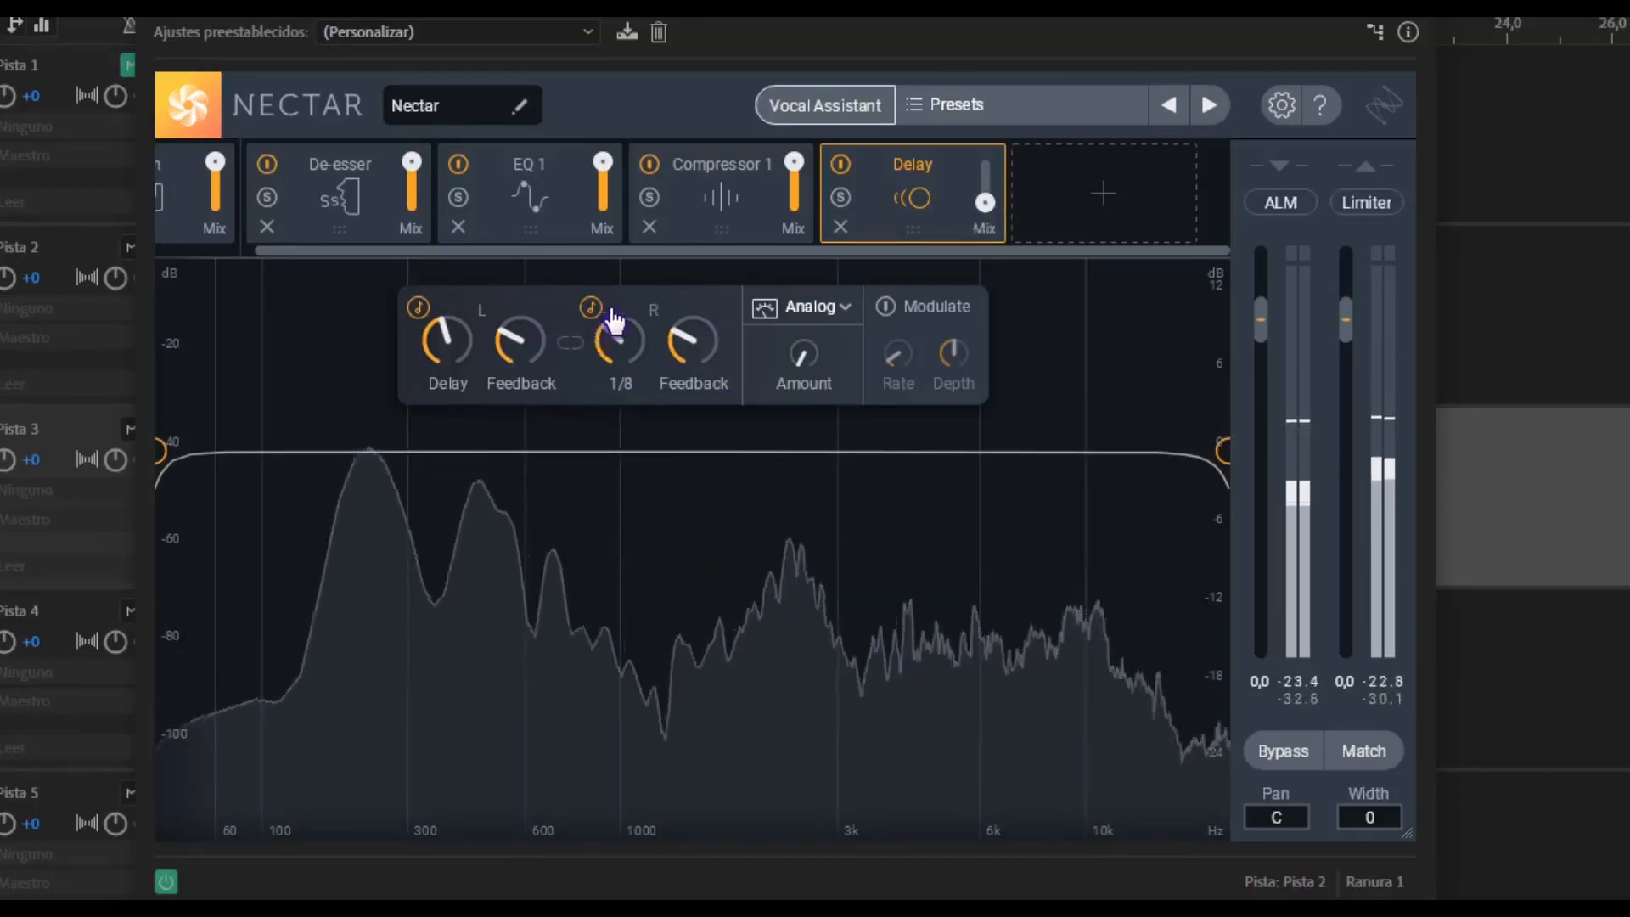
With the delay channels linked, try longer times, settle on 1/8. with 41 % Feedback, and unlink the channels
{"action": "left_click_drag", "start_coordinate": [521, 344], "coordinate": [523, 327]}
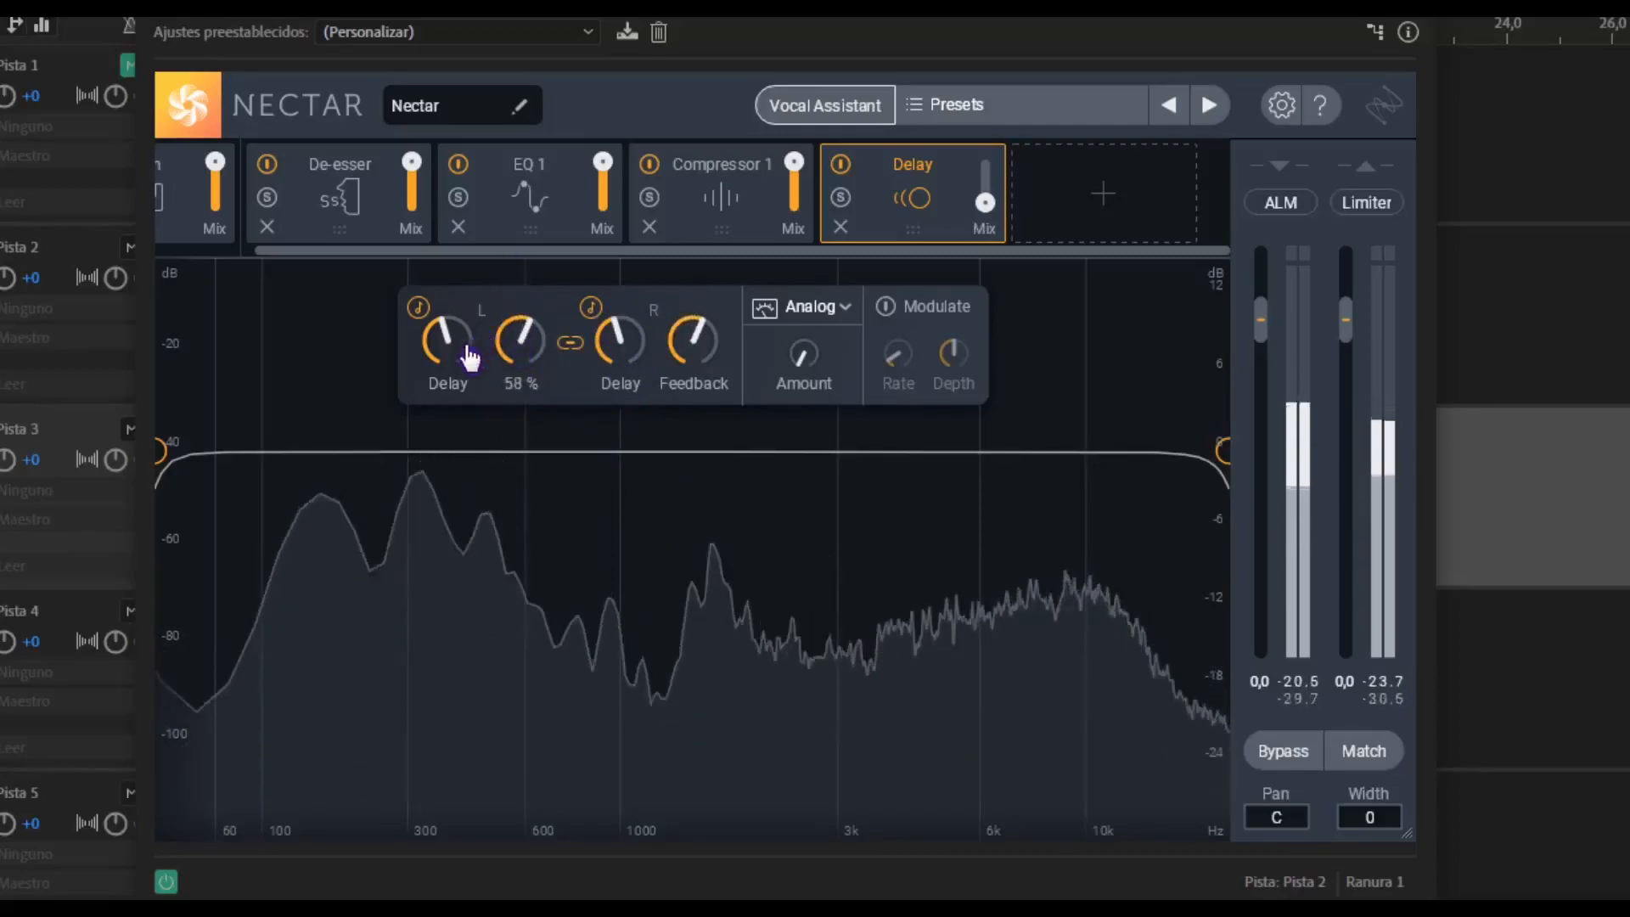
{"action": "left_click_drag", "start_coordinate": [451, 351], "coordinate": [447, 328]}
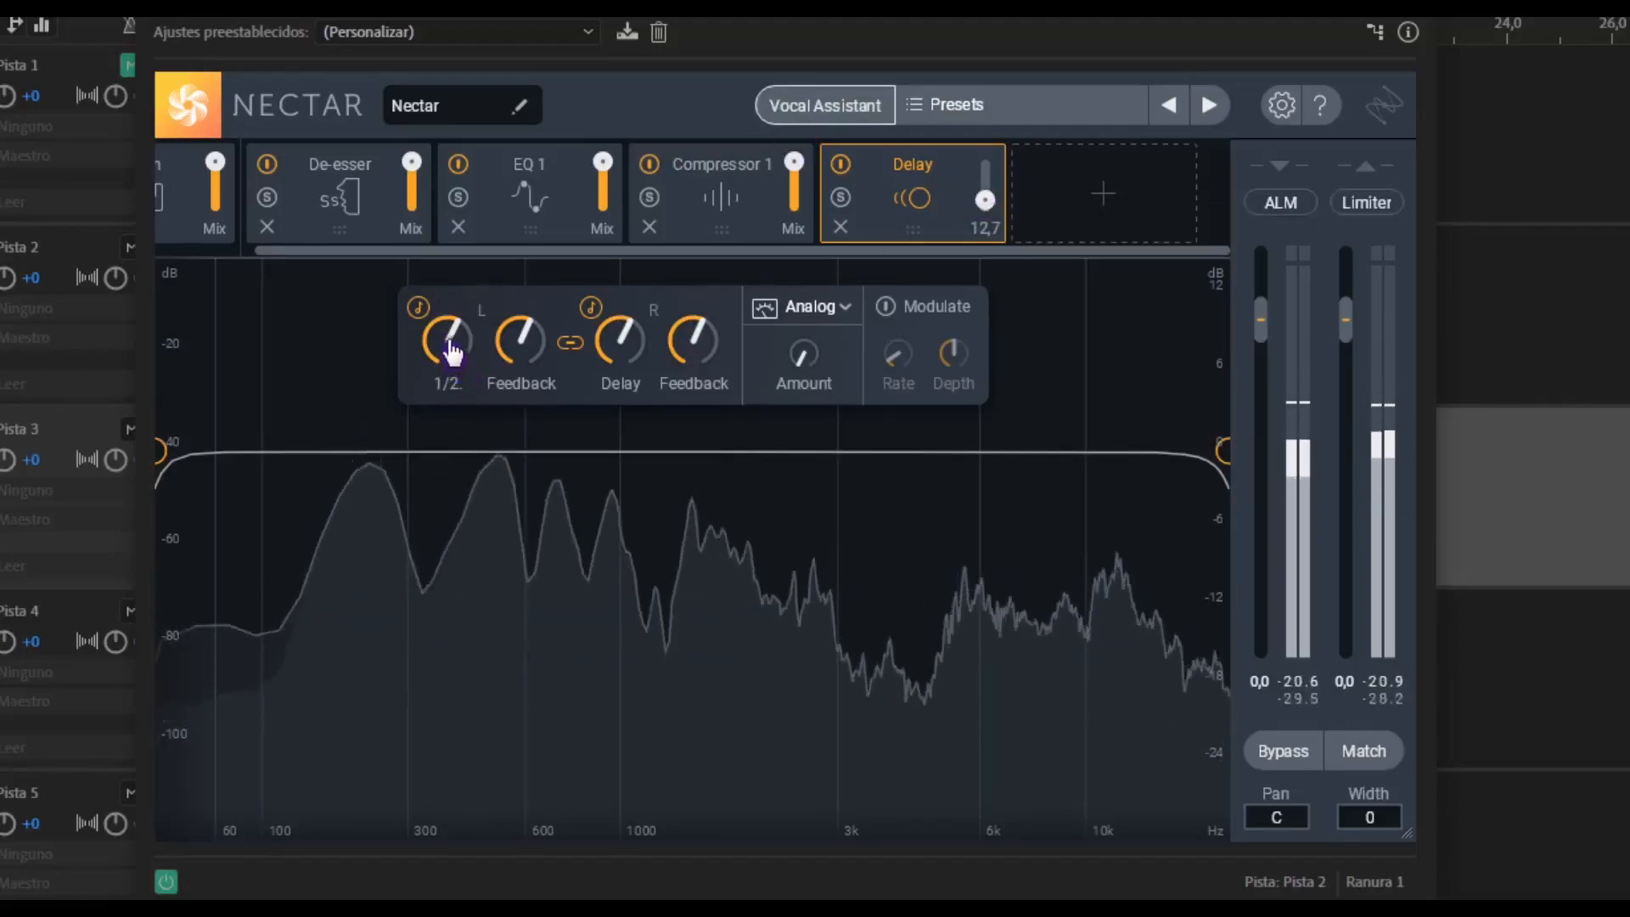
{"action": "left_click_drag", "start_coordinate": [450, 375], "coordinate": [458, 399]}
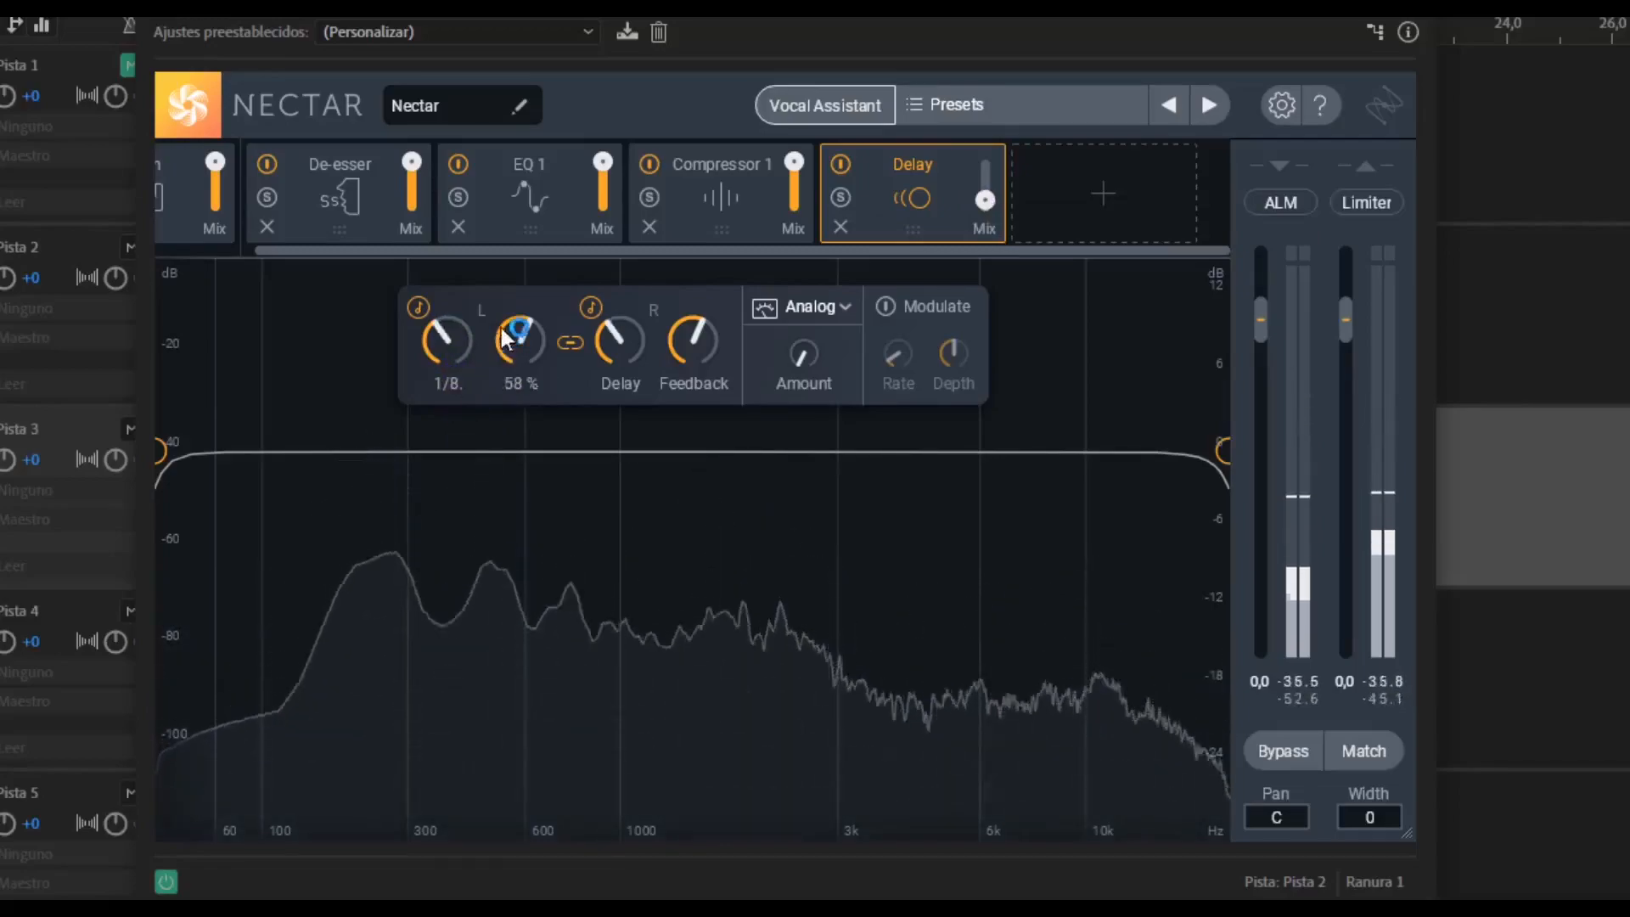
{"action": "left_click_drag", "start_coordinate": [516, 324], "coordinate": [532, 394]}
{"action": "left_click", "coordinate": [570, 343]}
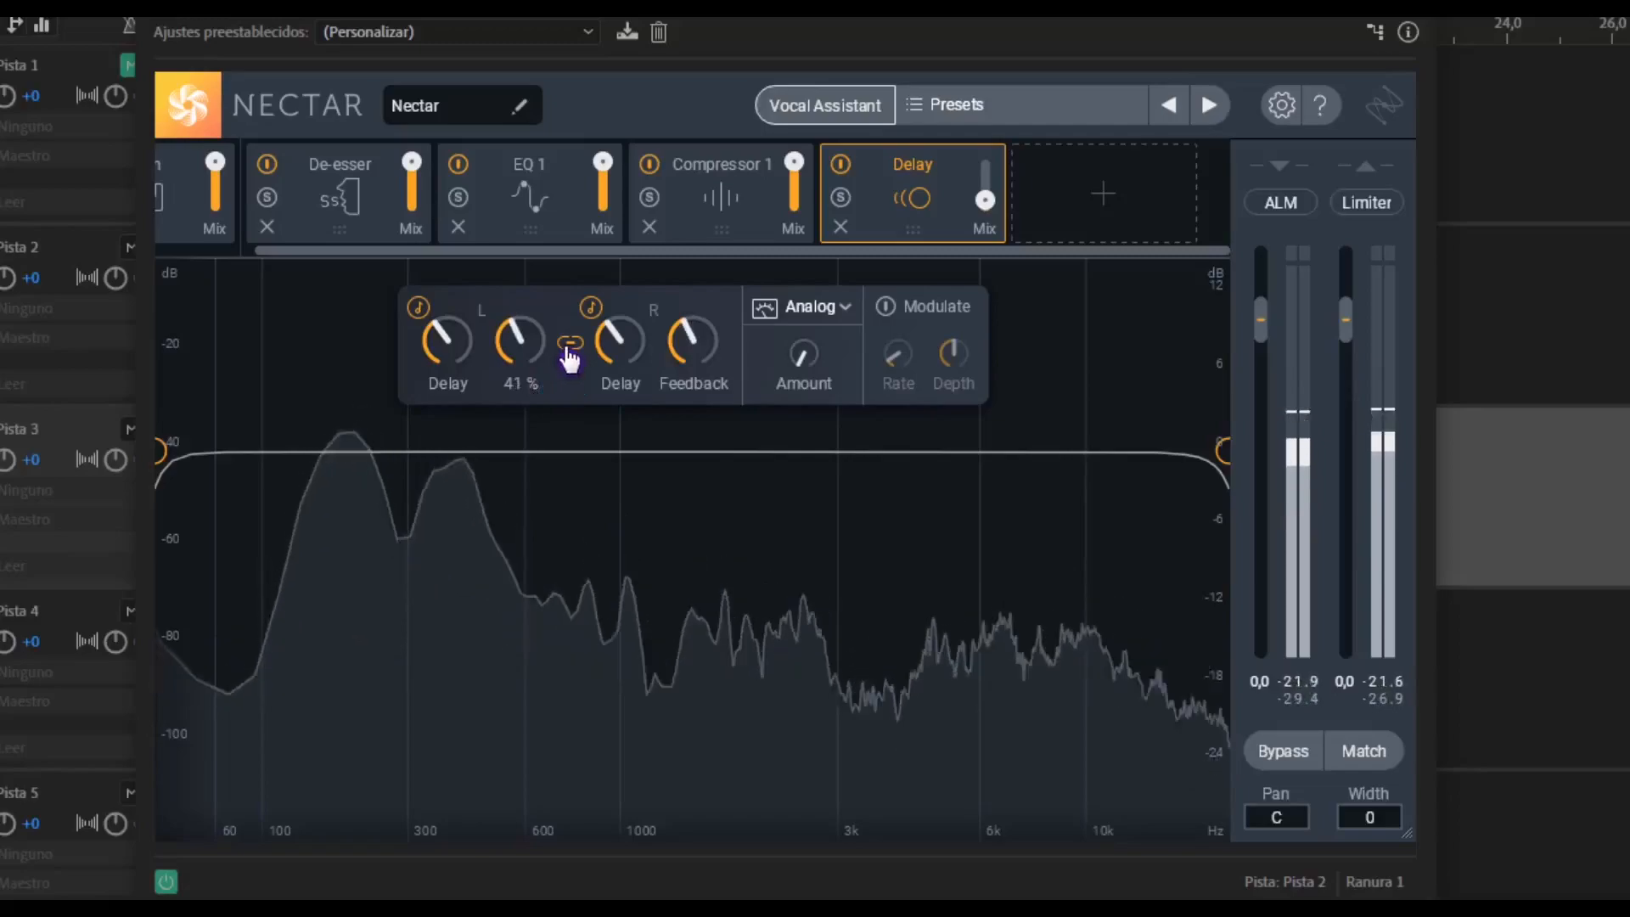
Raise the delay's Amount and change its character from Analog to Tape and finally Digital
{"action": "left_click_drag", "start_coordinate": [822, 386], "coordinate": [802, 327]}
{"action": "left_click", "coordinate": [830, 312]}
{"action": "left_click", "coordinate": [826, 393]}
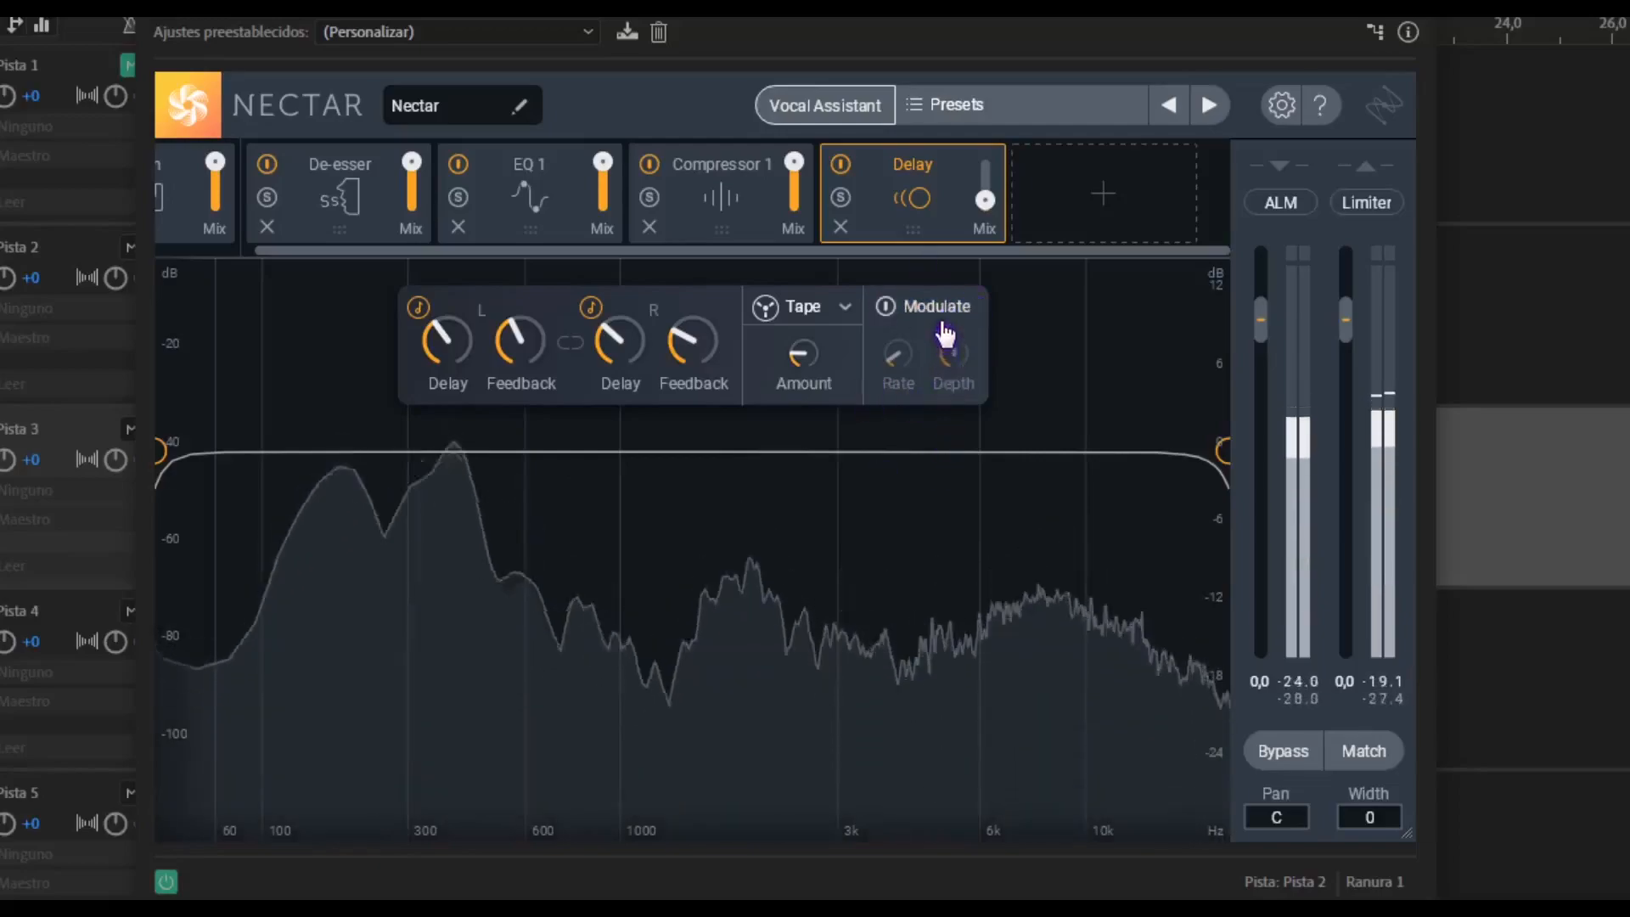
{"action": "left_click", "coordinate": [830, 308]}
{"action": "left_click", "coordinate": [819, 348]}
Enable the delay's modulation with a Rate of 4.80 Hz and a higher Depth, and adjust the module's Mix
{"action": "left_click", "coordinate": [934, 307]}
{"action": "mouse_move", "coordinate": [902, 370]}
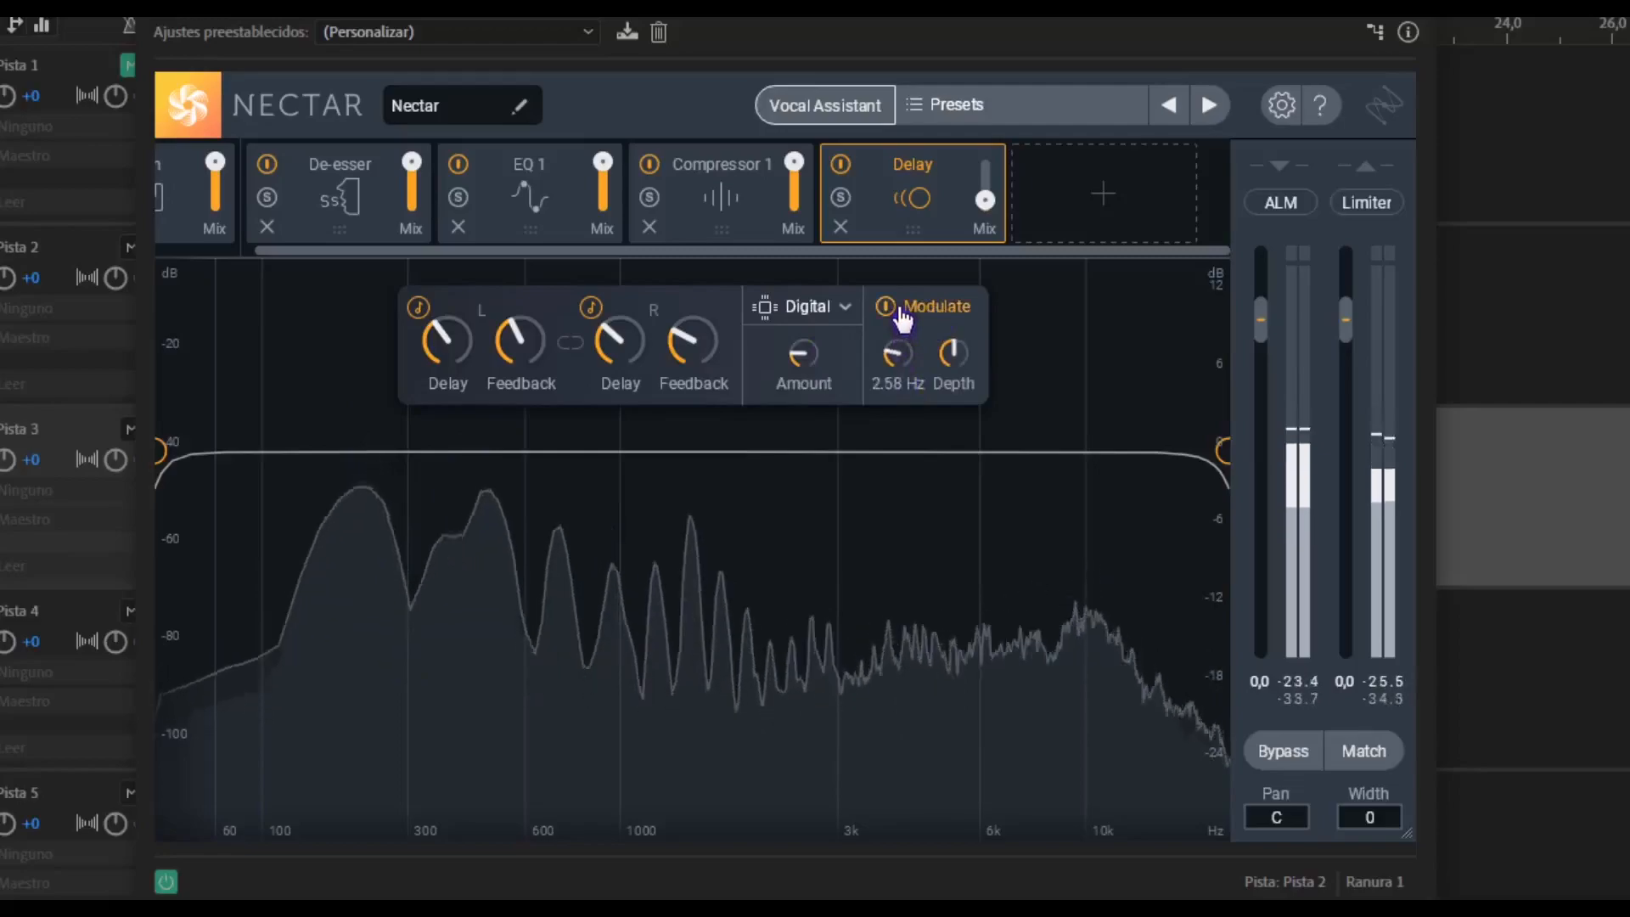
{"action": "left_click_drag", "start_coordinate": [968, 368], "coordinate": [893, 314]}
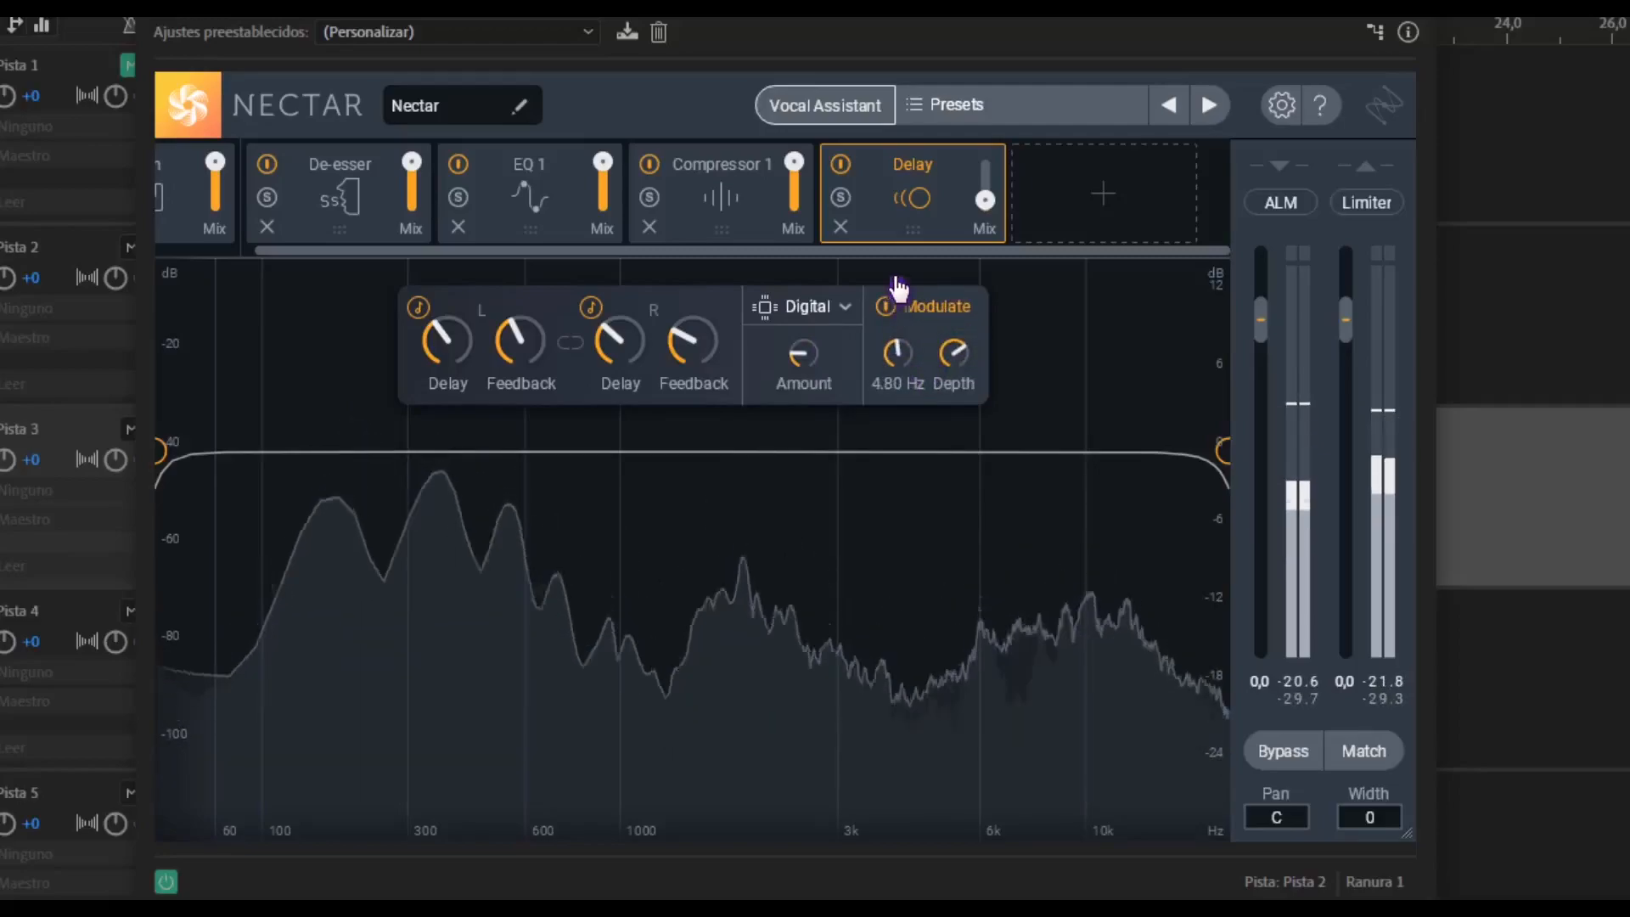
{"action": "left_click_drag", "start_coordinate": [983, 204], "coordinate": [975, 247]}
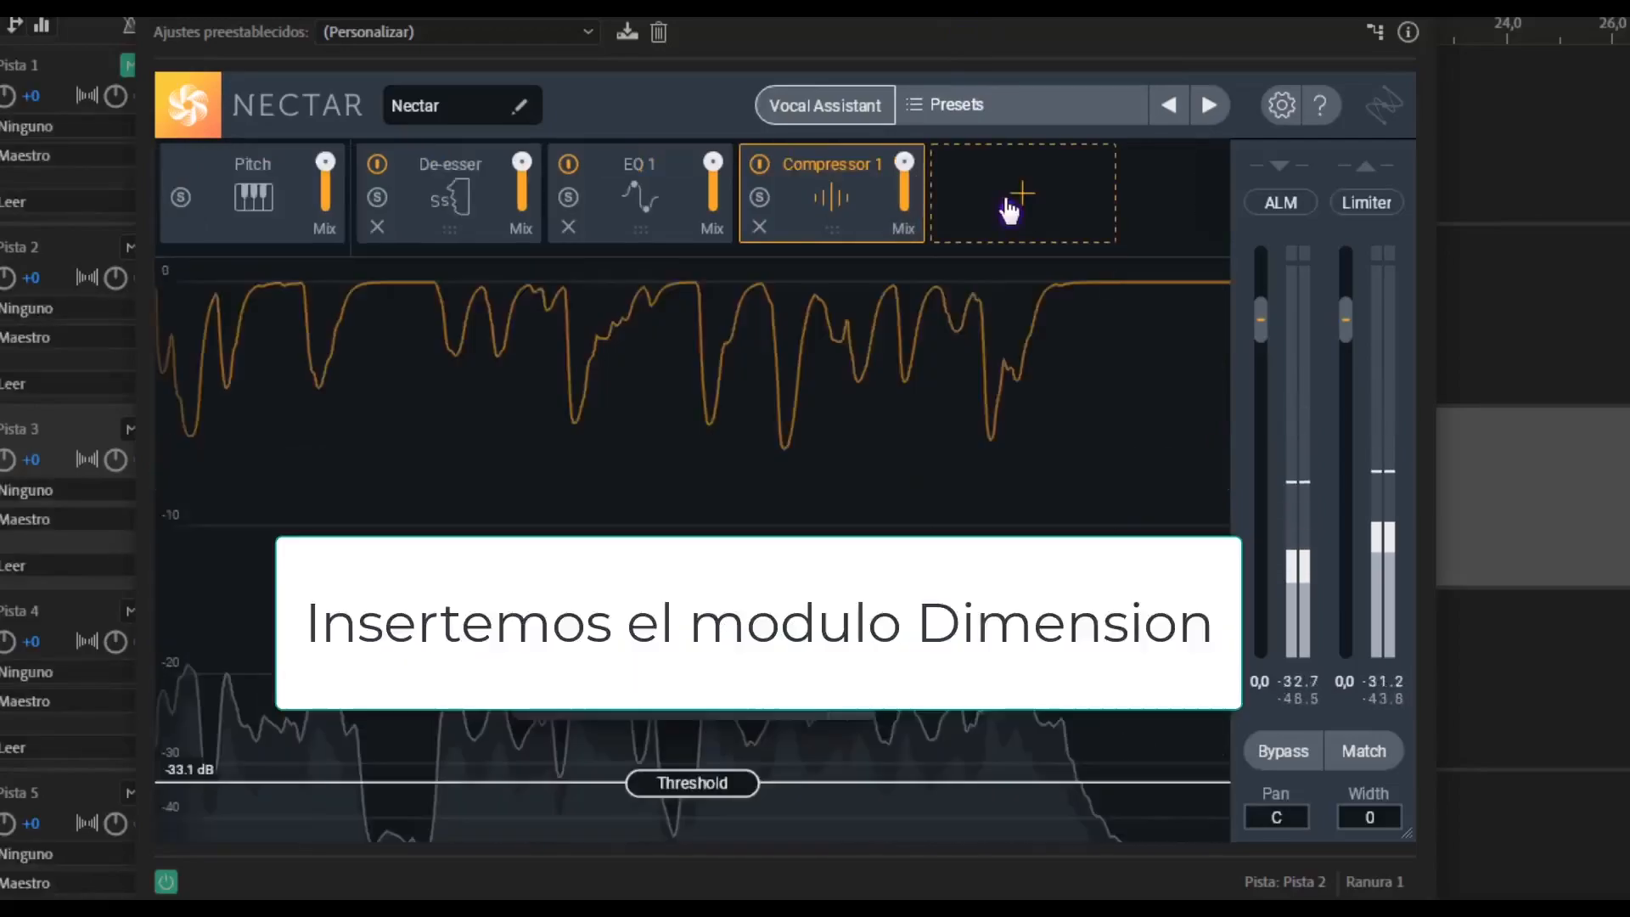
Add a Dimension module after Compressor 1 and raise its Mix to about 71
{"action": "left_click", "coordinate": [1019, 207]}
{"action": "left_click", "coordinate": [1055, 422]}
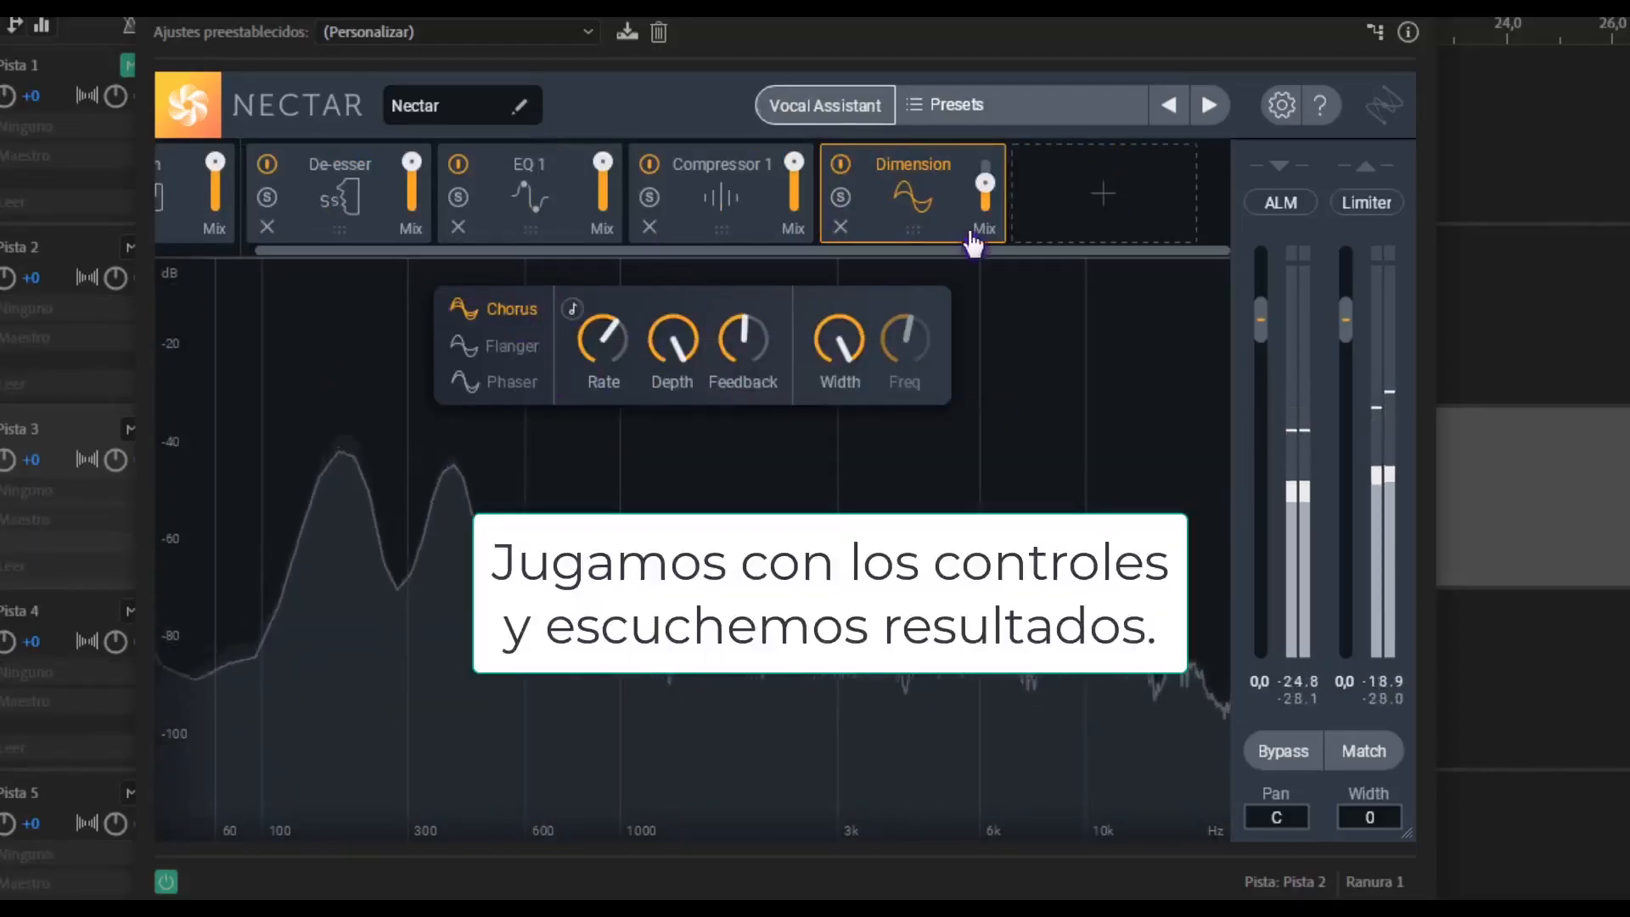
{"action": "mouse_move", "coordinate": [984, 174]}
{"action": "left_click_drag", "start_coordinate": [985, 174], "coordinate": [982, 143]}
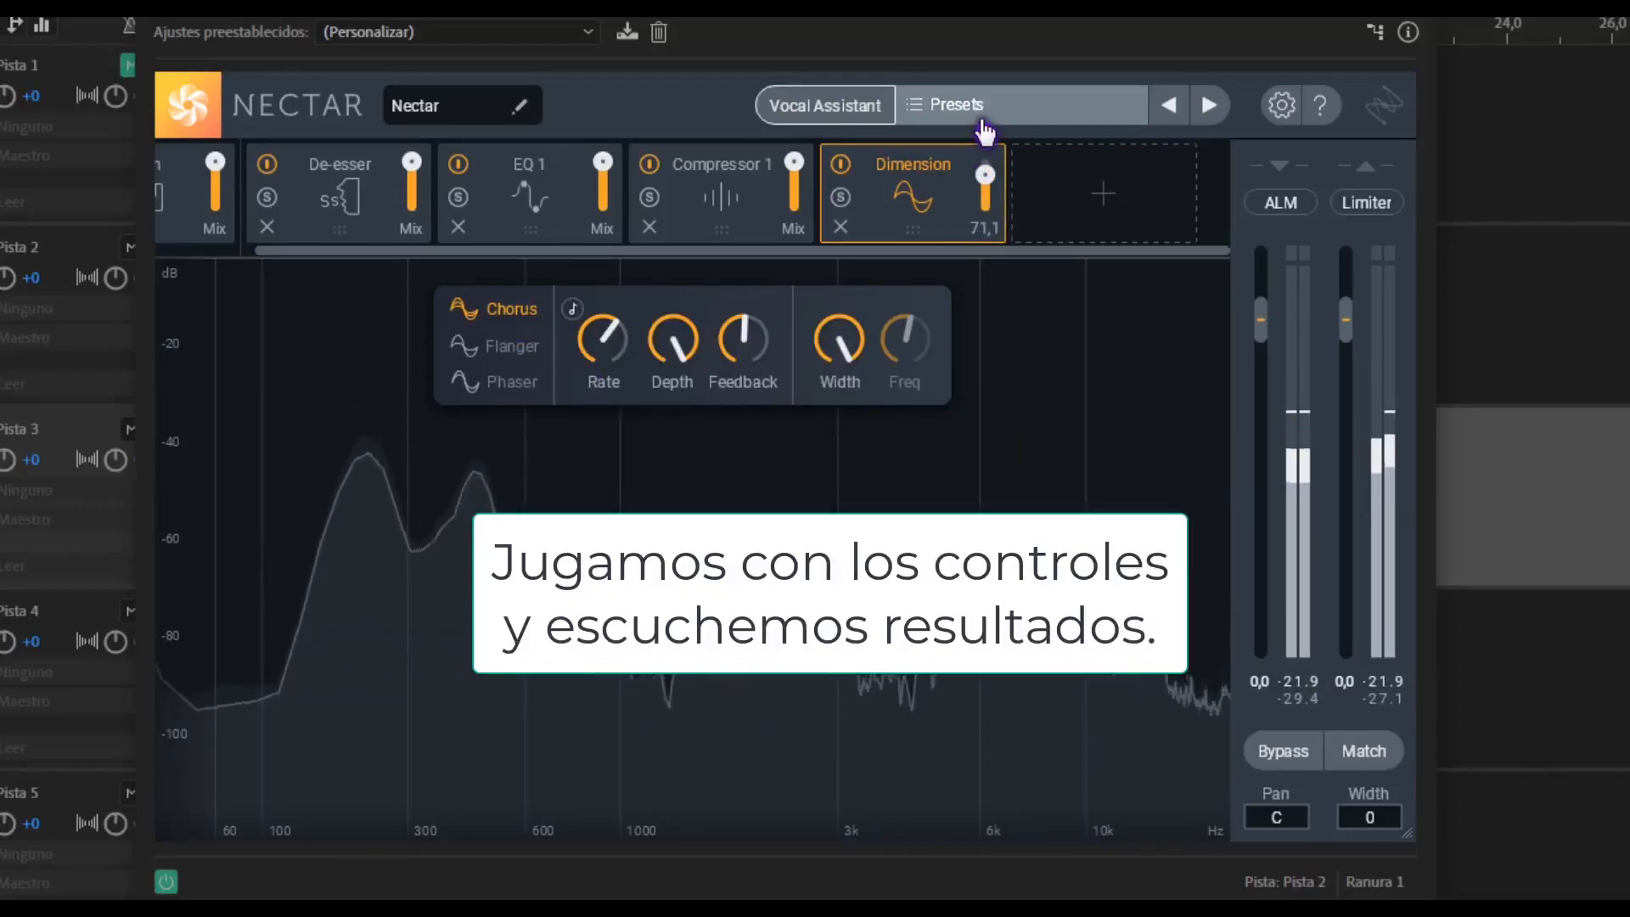
Try the Chorus Depth from 9 % up to maximum with full Width, and raise its Rate to 0.52 Hz
{"action": "left_click_drag", "start_coordinate": [839, 344], "coordinate": [811, 263]}
{"action": "left_click_drag", "start_coordinate": [673, 343], "coordinate": [674, 397]}
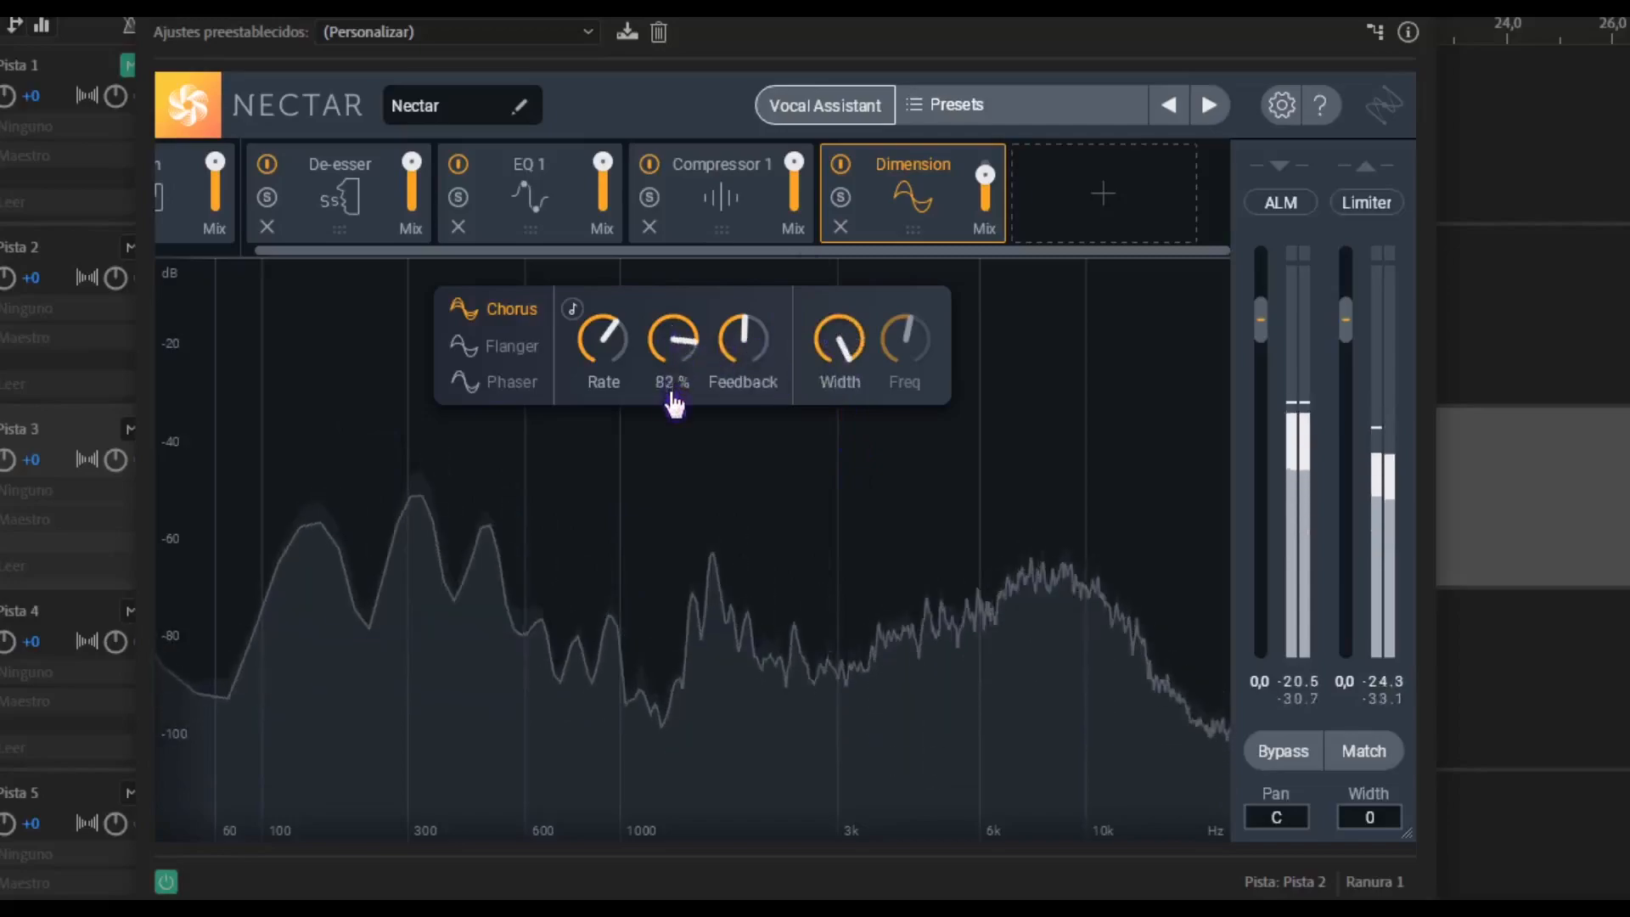
{"action": "left_click_drag", "start_coordinate": [703, 510], "coordinate": [712, 638]}
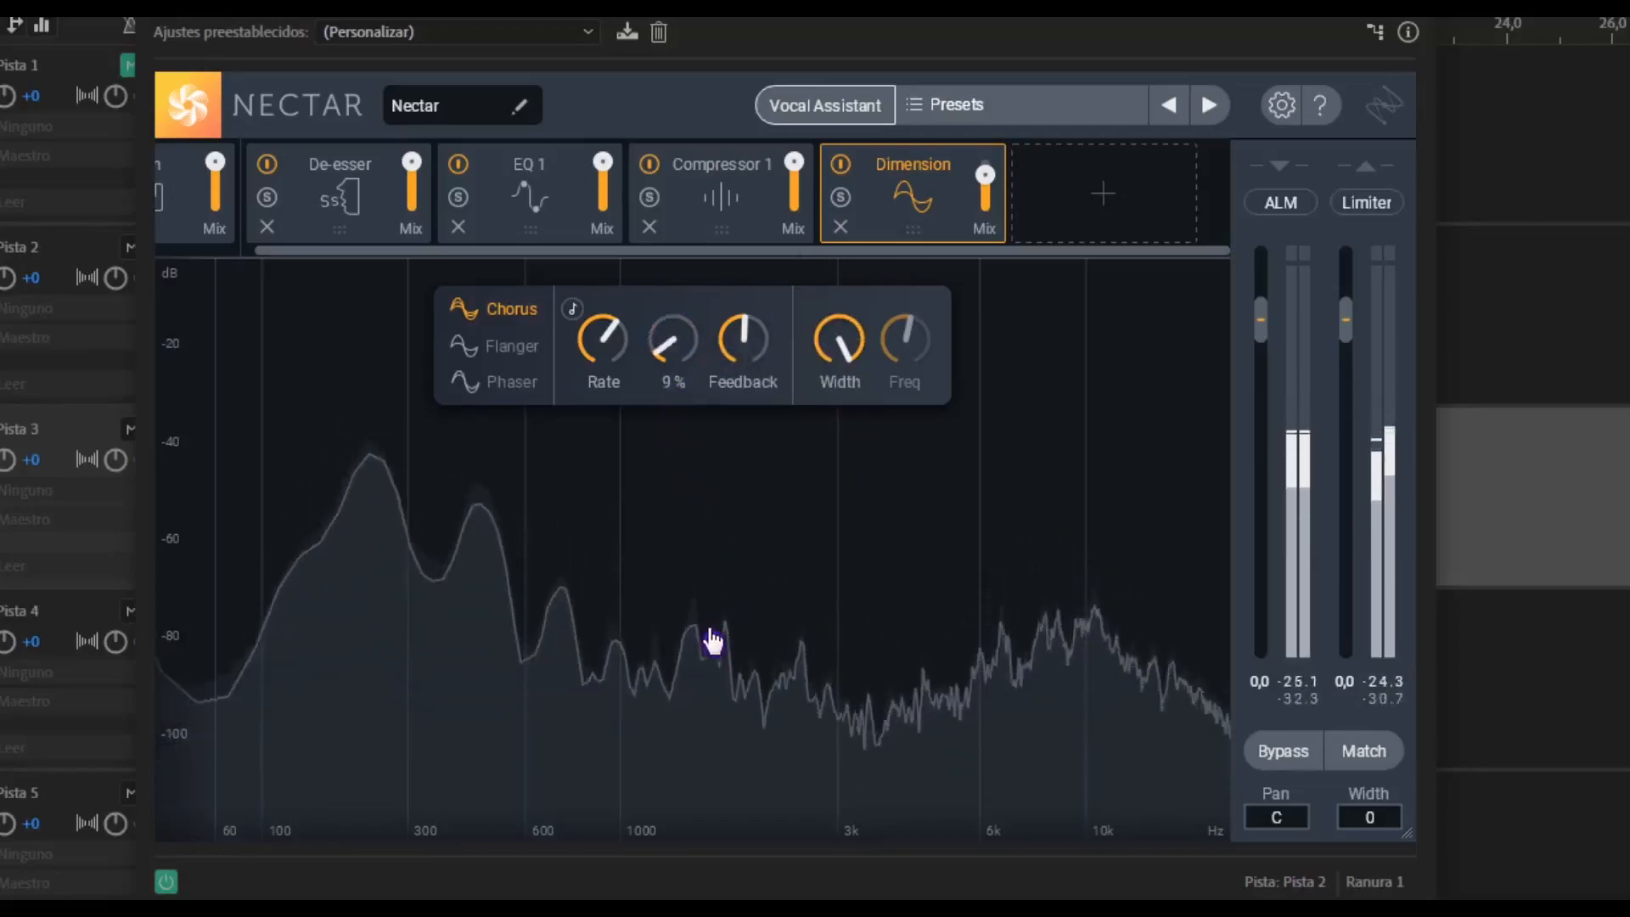
{"action": "left_click_drag", "start_coordinate": [709, 569], "coordinate": [640, 262]}
{"action": "left_click_drag", "start_coordinate": [624, 352], "coordinate": [613, 312]}
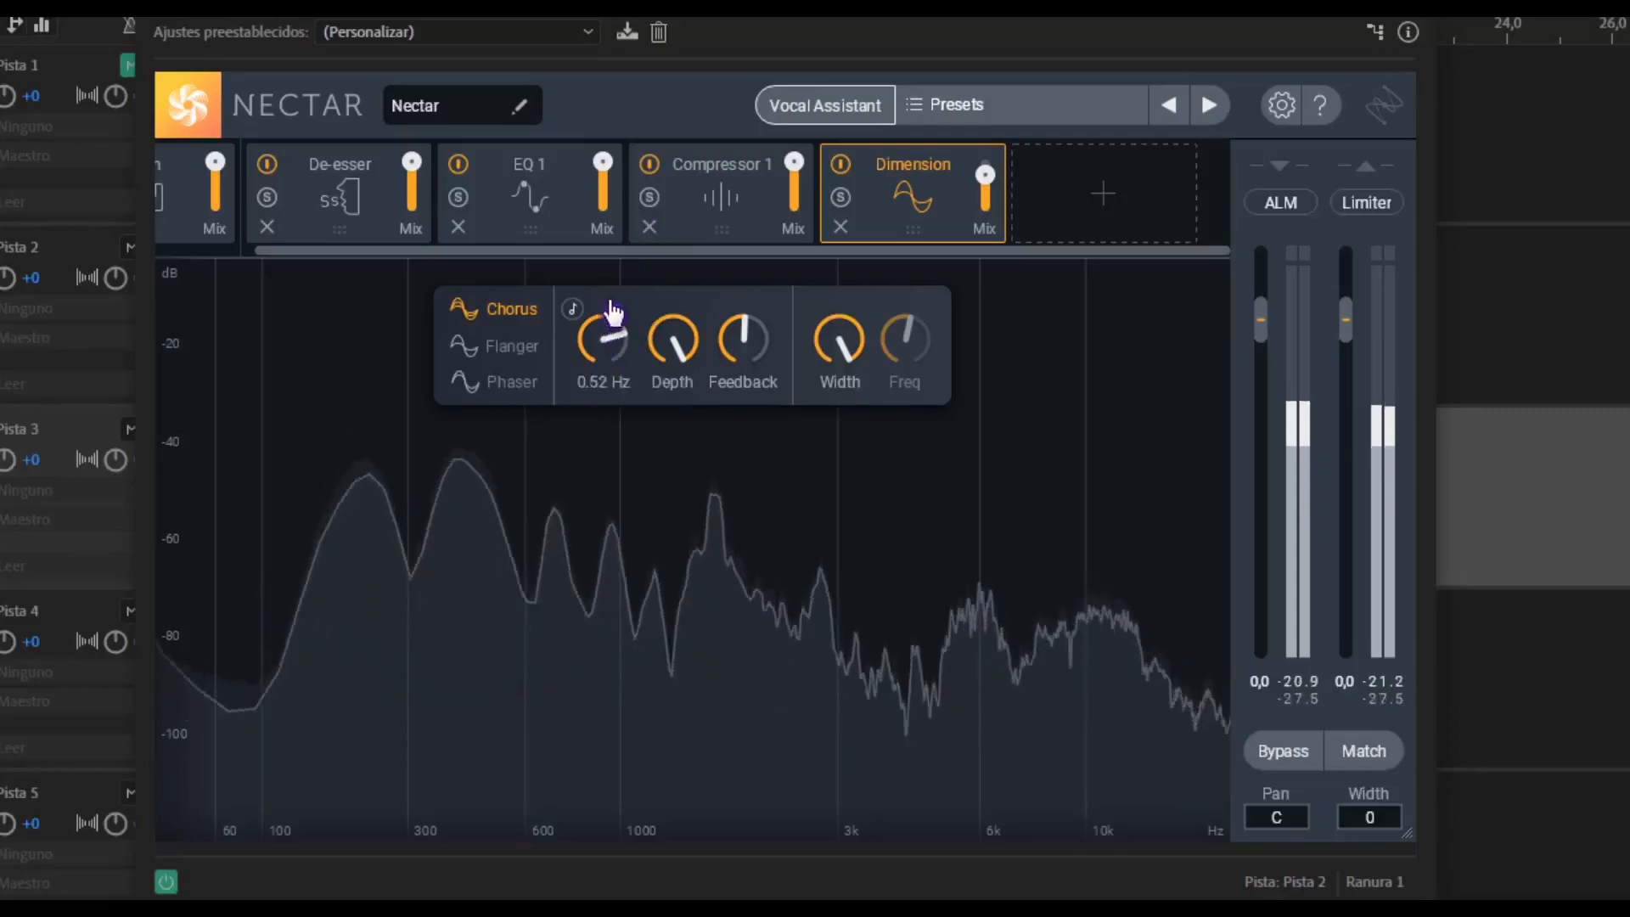
Switch the Dimension effect to Flanger, raise its Rate to 0.63 Hz and set its Feedback to 73 %
{"action": "left_click", "coordinate": [507, 348]}
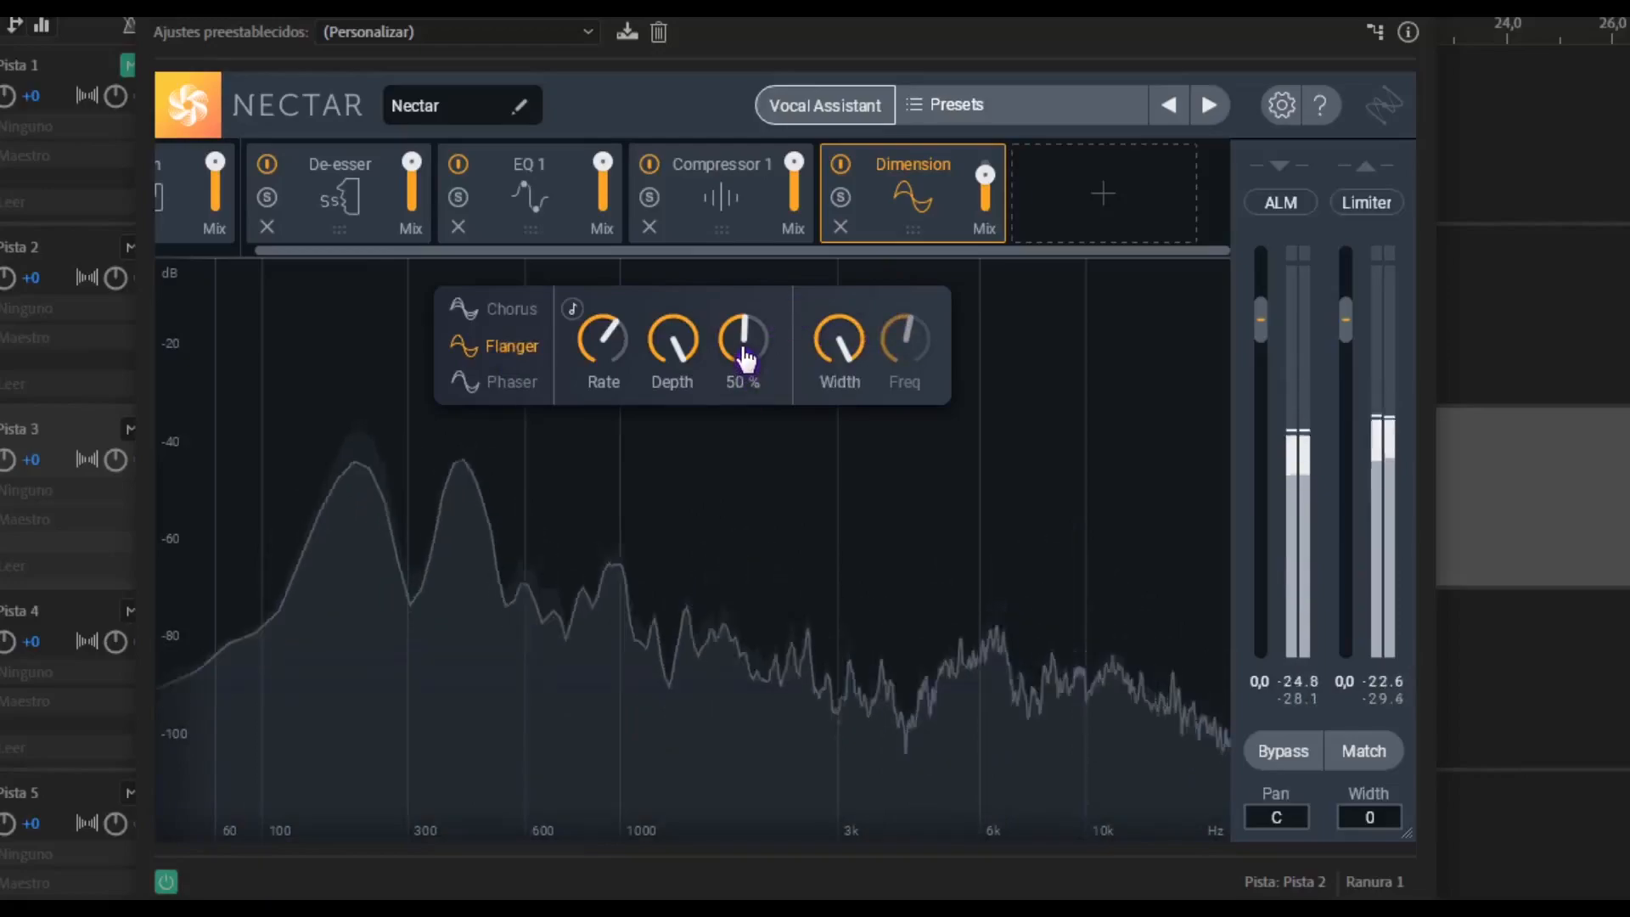
{"action": "left_click_drag", "start_coordinate": [601, 340], "coordinate": [597, 310]}
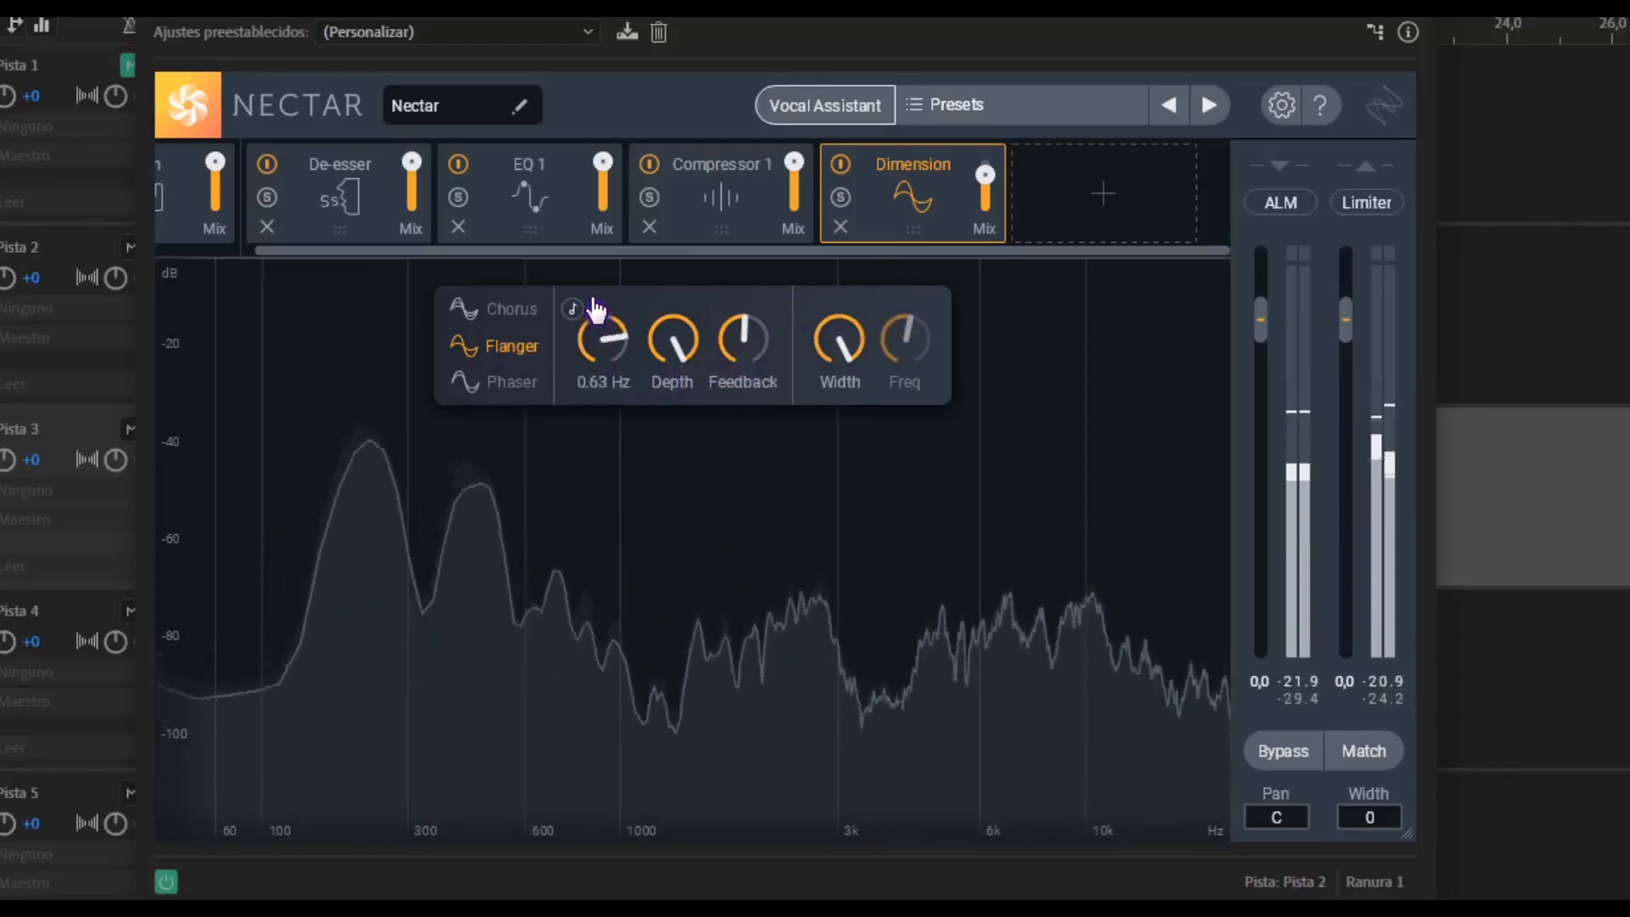
{"action": "left_click_drag", "start_coordinate": [746, 331], "coordinate": [740, 276]}
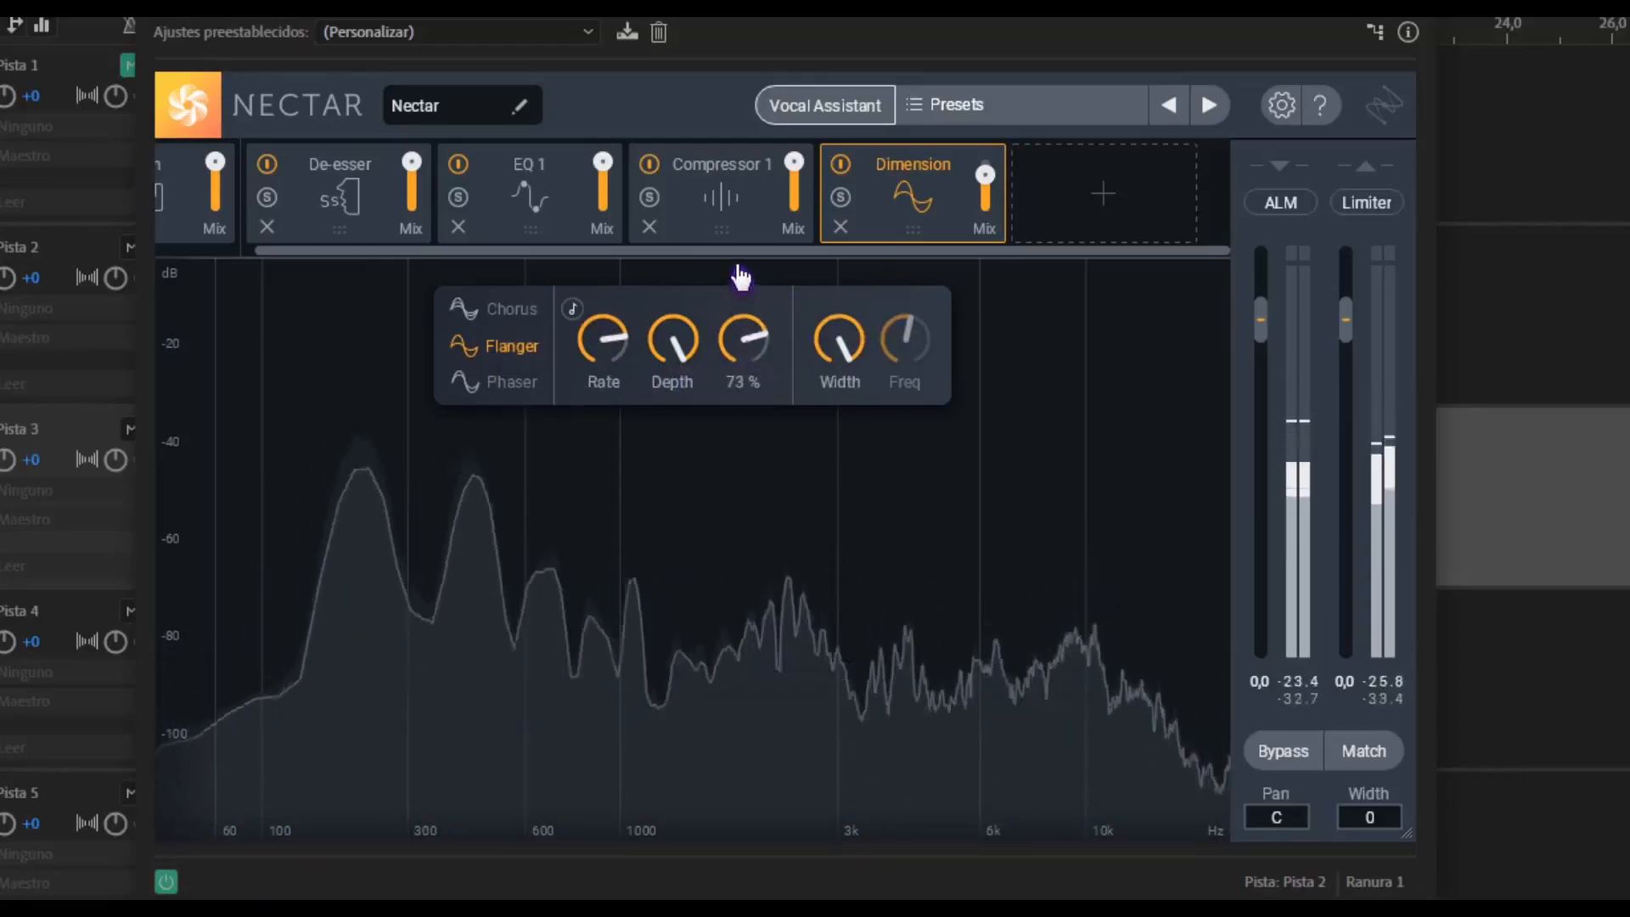
Switch the Dimension effect to Phaser, raise Freq to 4302 Hz, lower Width and Feedback, set Depth to 71 % and adjust the Rate
{"action": "left_click", "coordinate": [504, 384]}
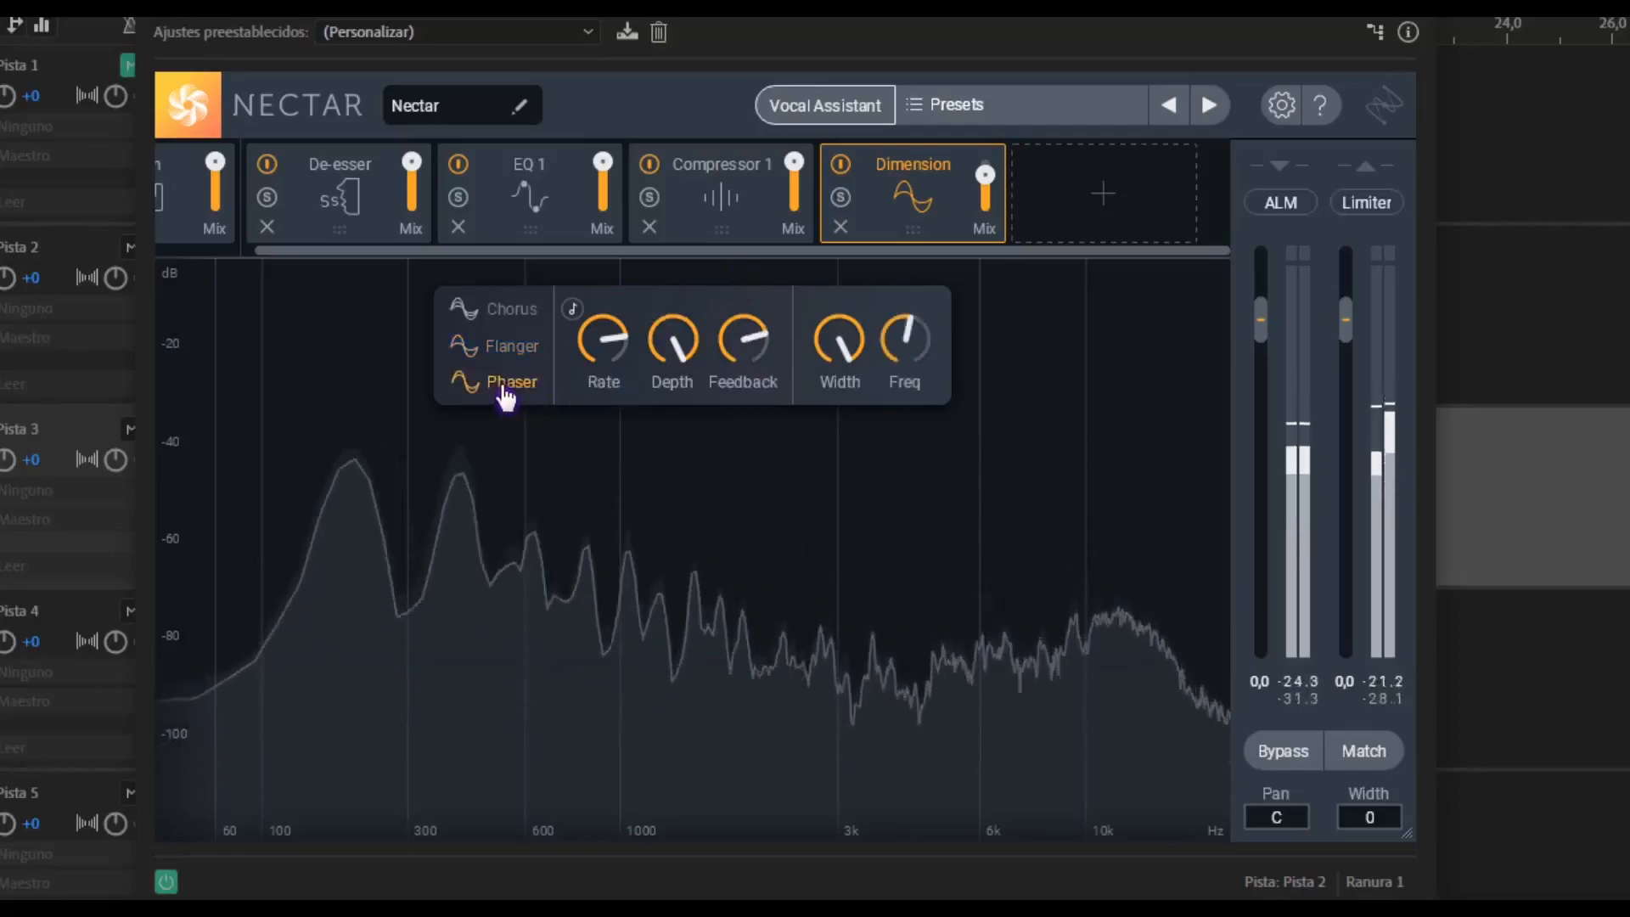
{"action": "left_click_drag", "start_coordinate": [898, 346], "coordinate": [905, 259]}
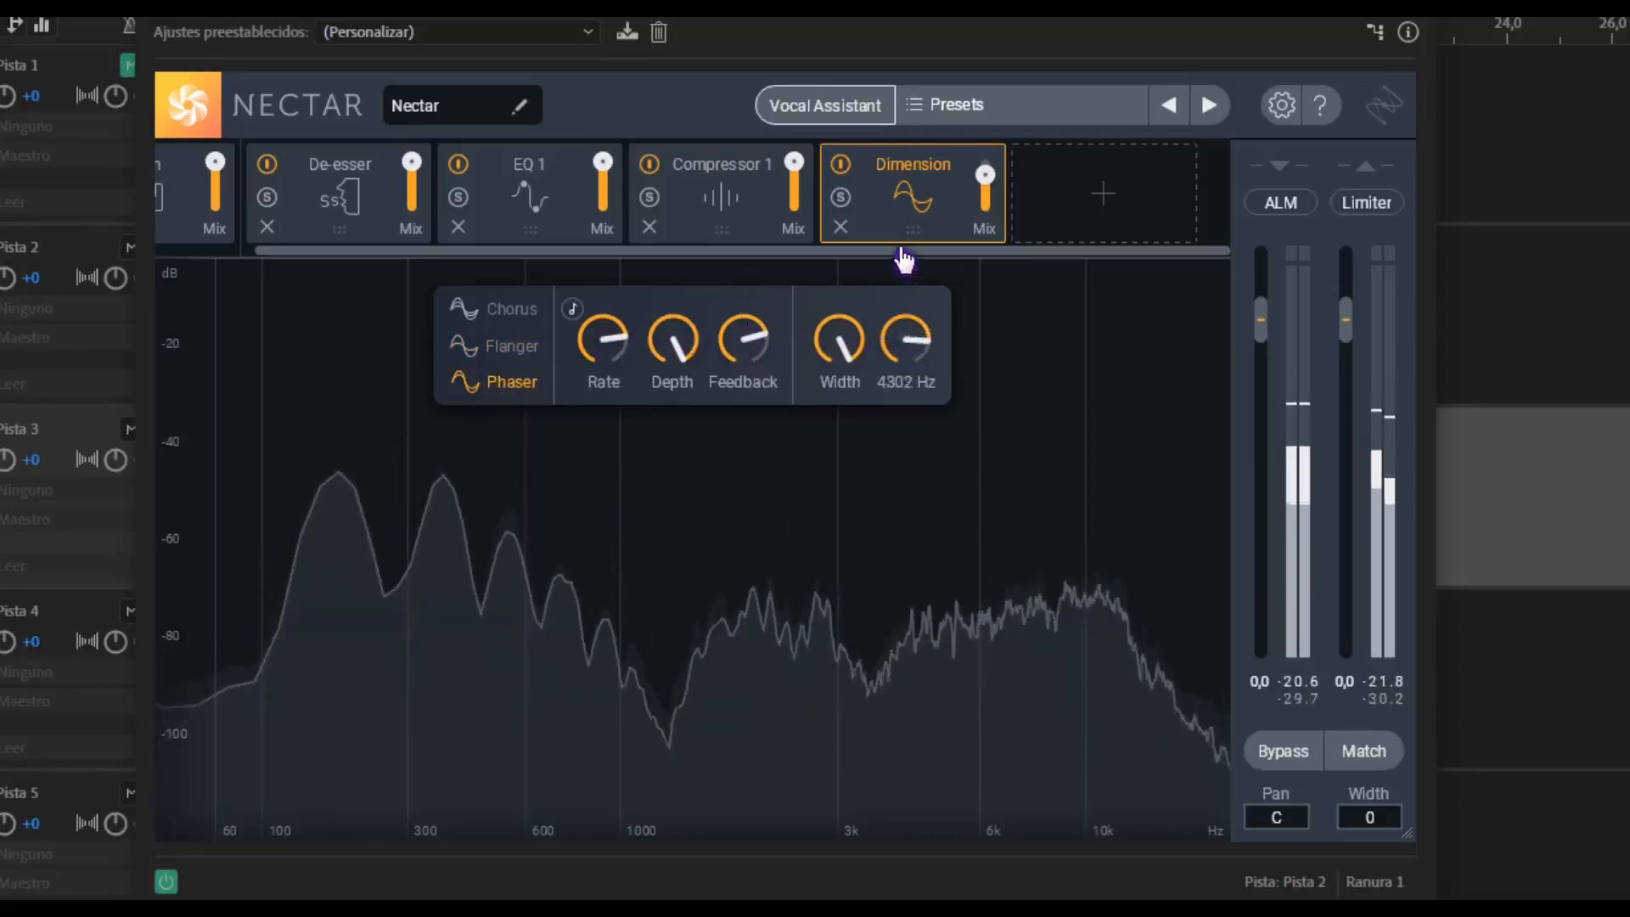
{"action": "left_click_drag", "start_coordinate": [849, 361], "coordinate": [848, 407]}
{"action": "left_click_drag", "start_coordinate": [724, 365], "coordinate": [768, 431]}
{"action": "left_click_drag", "start_coordinate": [677, 360], "coordinate": [699, 455]}
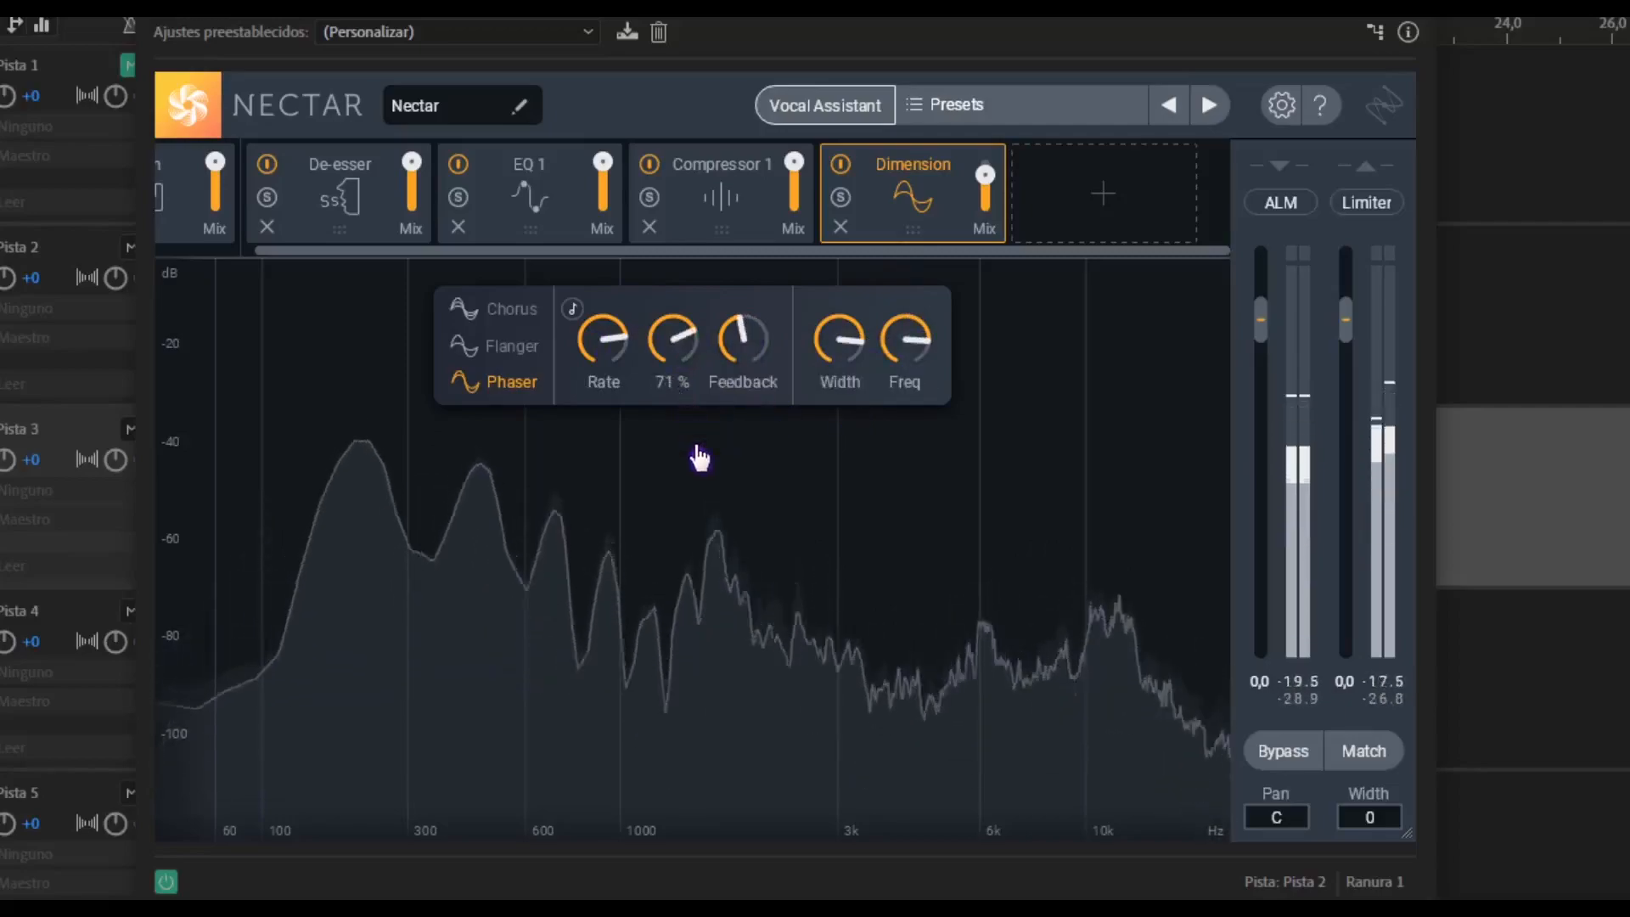
{"action": "left_click_drag", "start_coordinate": [629, 400], "coordinate": [600, 262]}
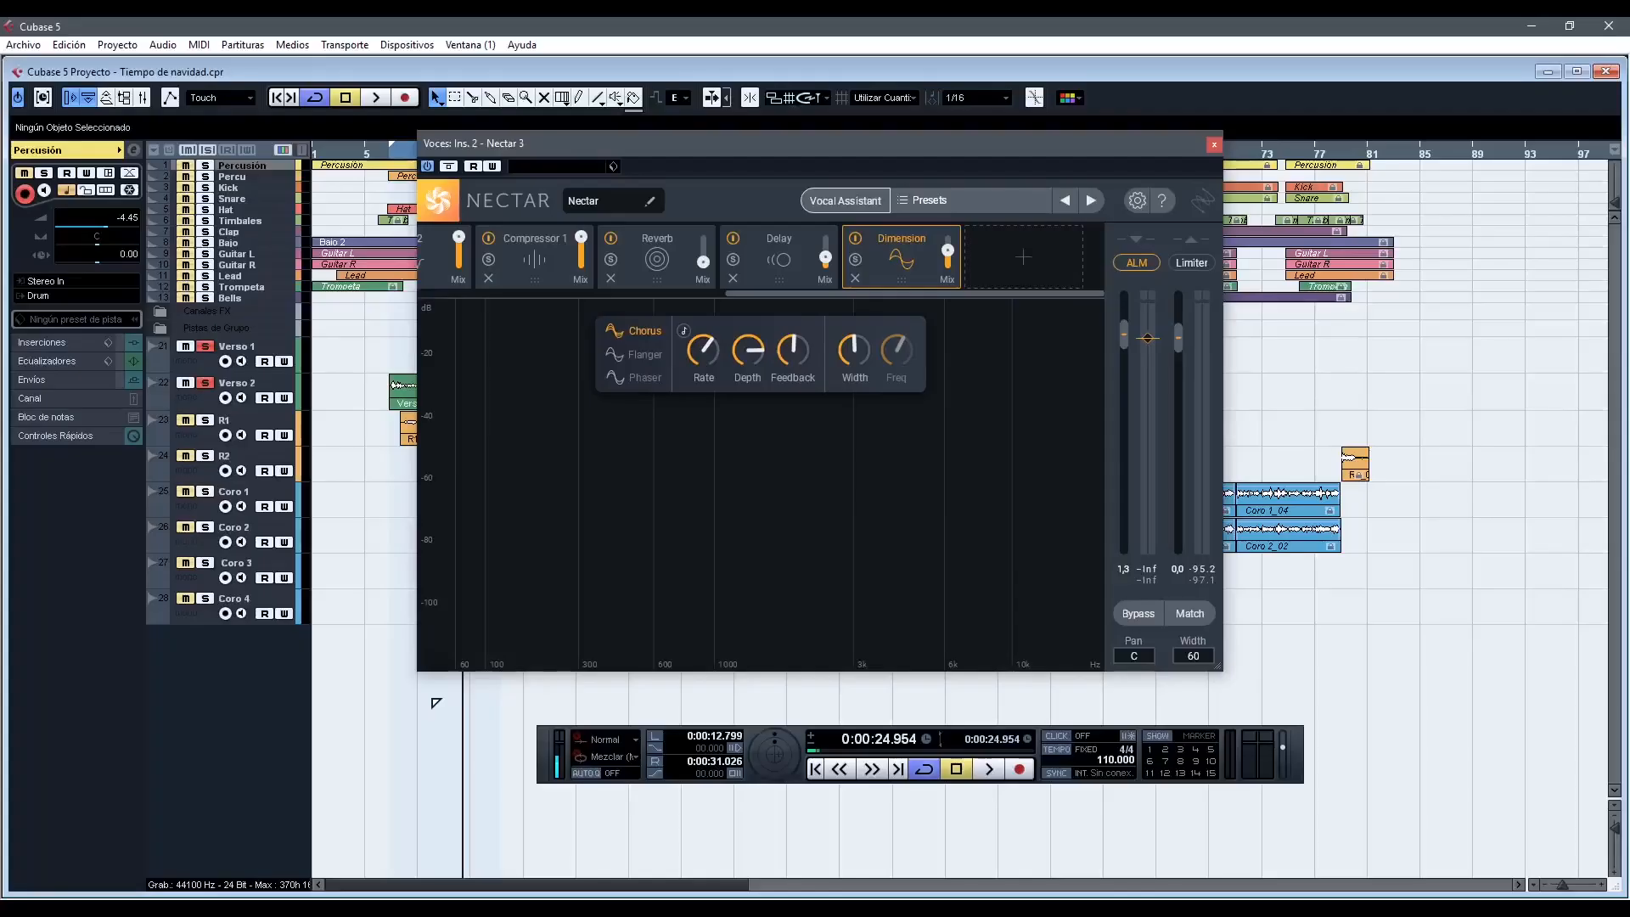